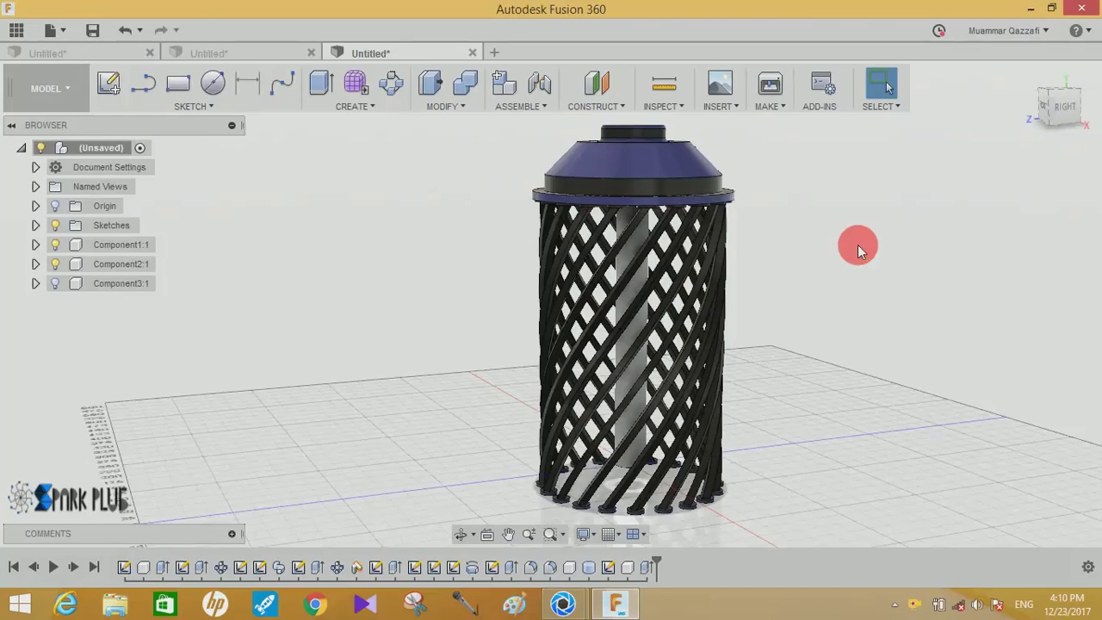
# Orbit and zoom around the finished lattice lamp shade to view it from several sides.
pyautogui.keyDown('shift'); pyautogui.moveTo(857, 247); pyautogui.dragTo(543, 247, button='middle'); pyautogui.keyUp('shift')
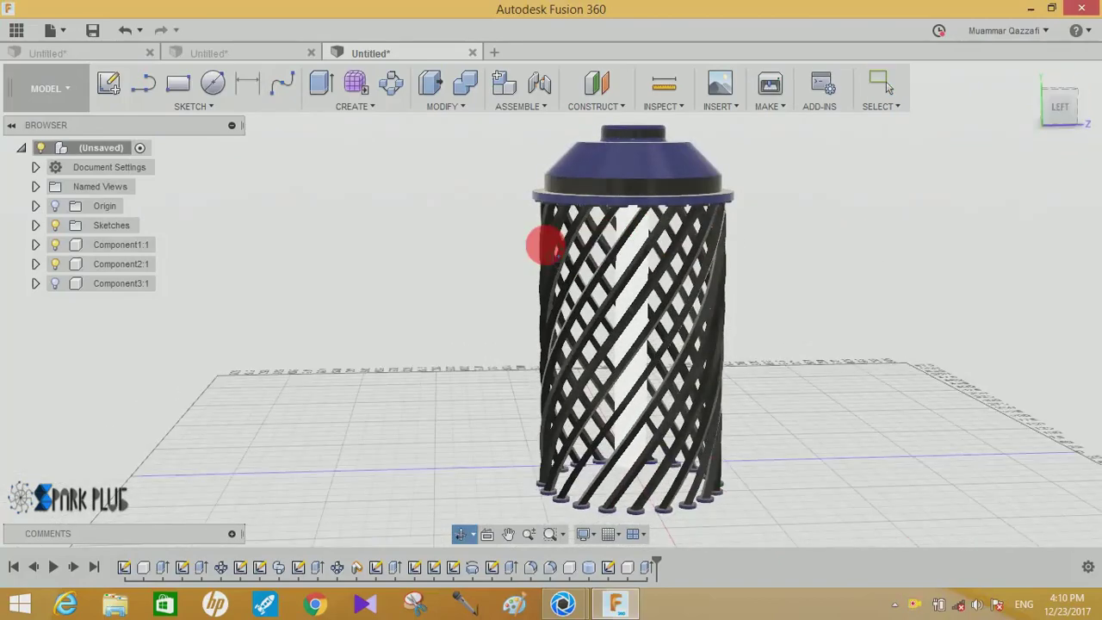
pyautogui.moveTo(544, 245)
pyautogui.keyDown('shift'); pyautogui.mouseDown(button='middle')
pyautogui.moveTo(645, 246)
pyautogui.moveTo(713, 338)
pyautogui.moveTo(585, 349)
pyautogui.moveTo(455, 413)
pyautogui.moveTo(418, 450)
pyautogui.moveTo(288, 478)
pyautogui.moveTo(381, 418)
pyautogui.moveTo(697, 386)
pyautogui.moveTo(843, 239)
pyautogui.mouseUp(button='middle'); pyautogui.keyUp('shift')
pyautogui.scroll(3, 646, 269)
pyautogui.scroll(-4, 713, 334)
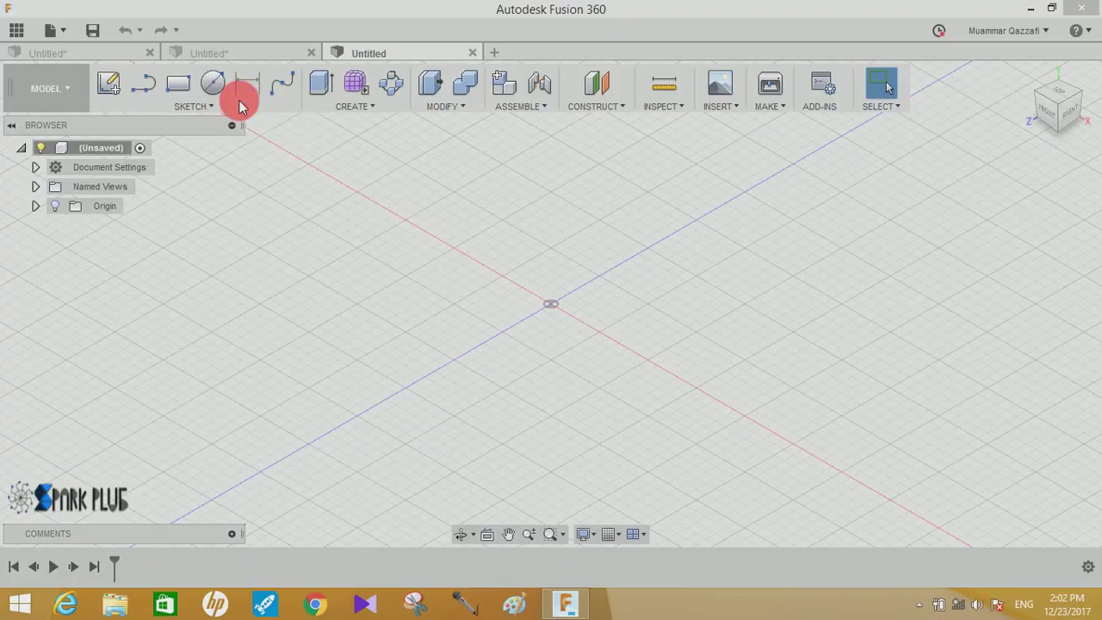
# Sketch a 250 mm diameter circle centred at the origin on the ground plane.
pyautogui.click(214, 92)
pyautogui.click(551, 337)
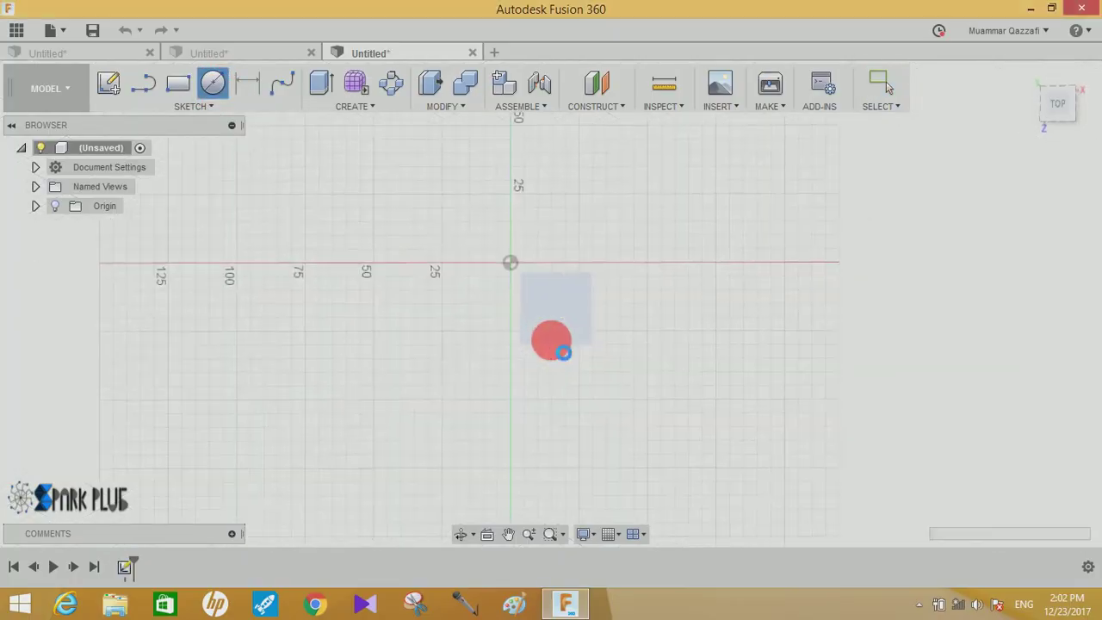
pyautogui.click(507, 260)
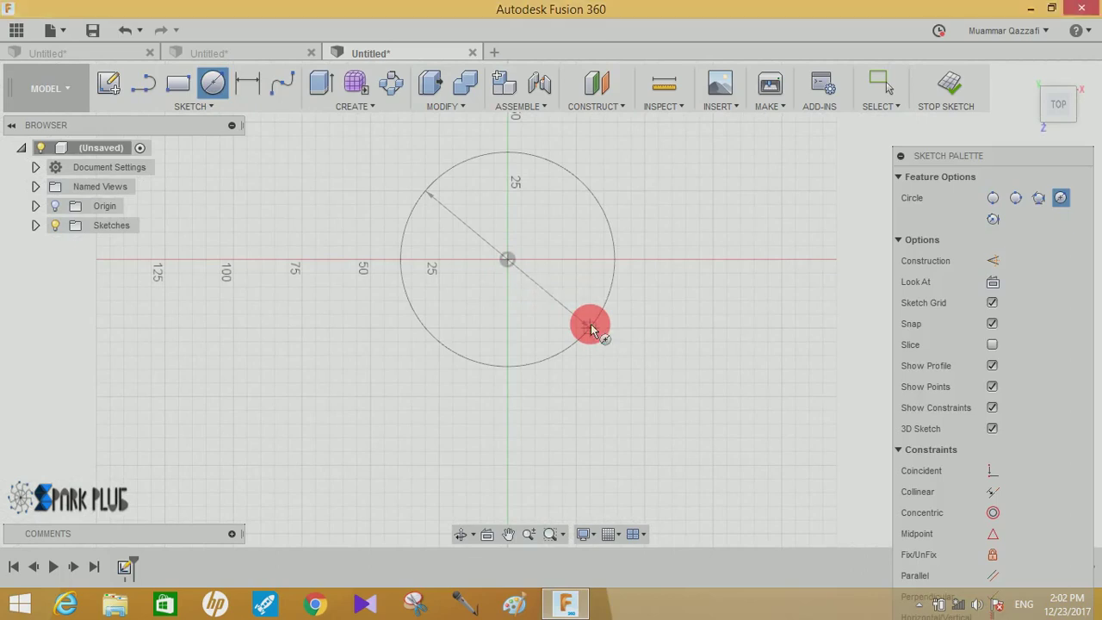
pyautogui.write('50')
pyautogui.press('Return')
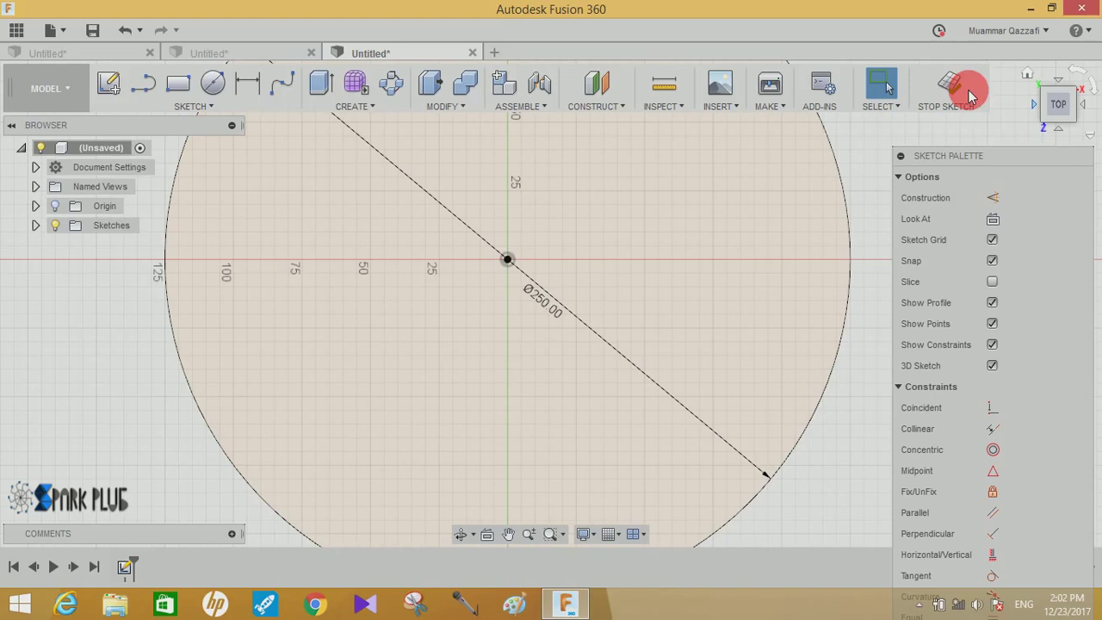
pyautogui.click(970, 96)
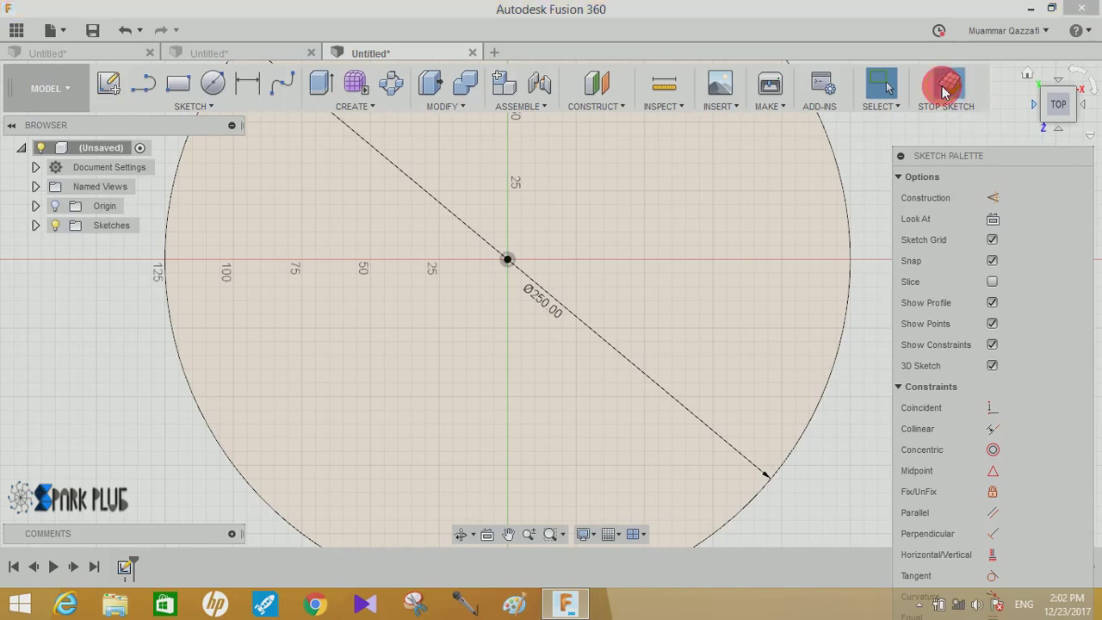
# Extrude the circle -10 mm as a new component to form the base disk.
pyautogui.click(323, 83)
pyautogui.write('-10')
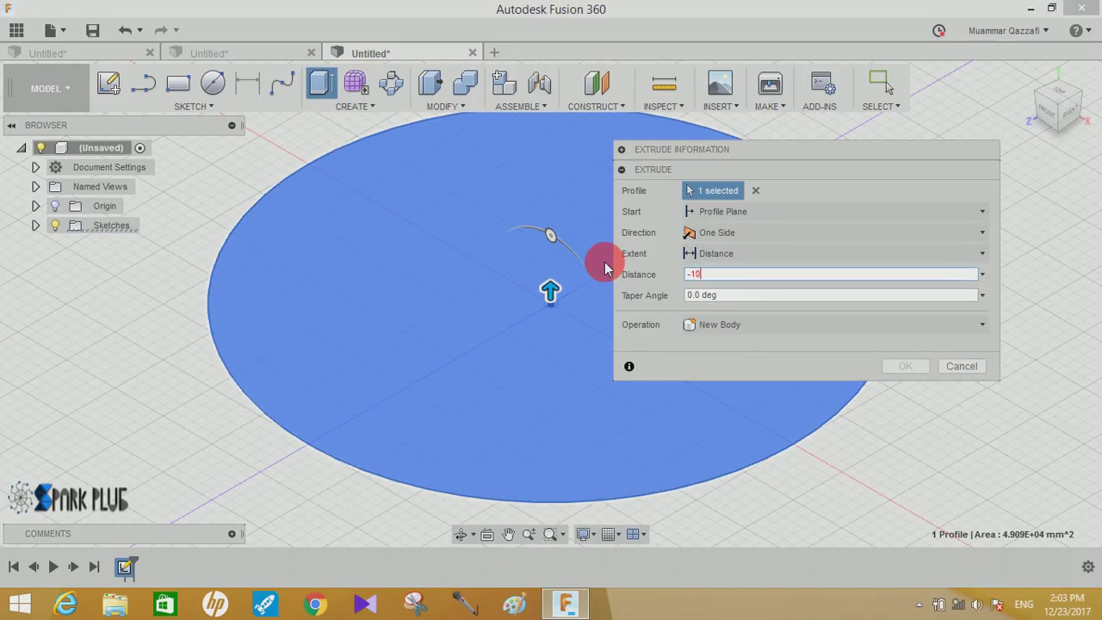
pyautogui.click(826, 325)
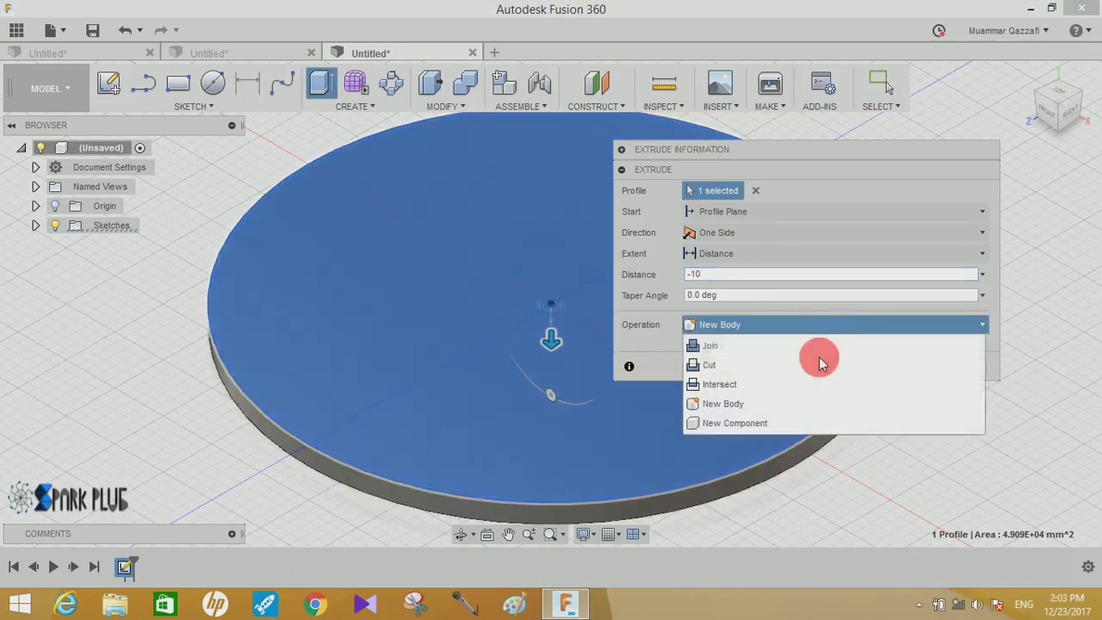
pyautogui.click(795, 422)
pyautogui.click(910, 366)
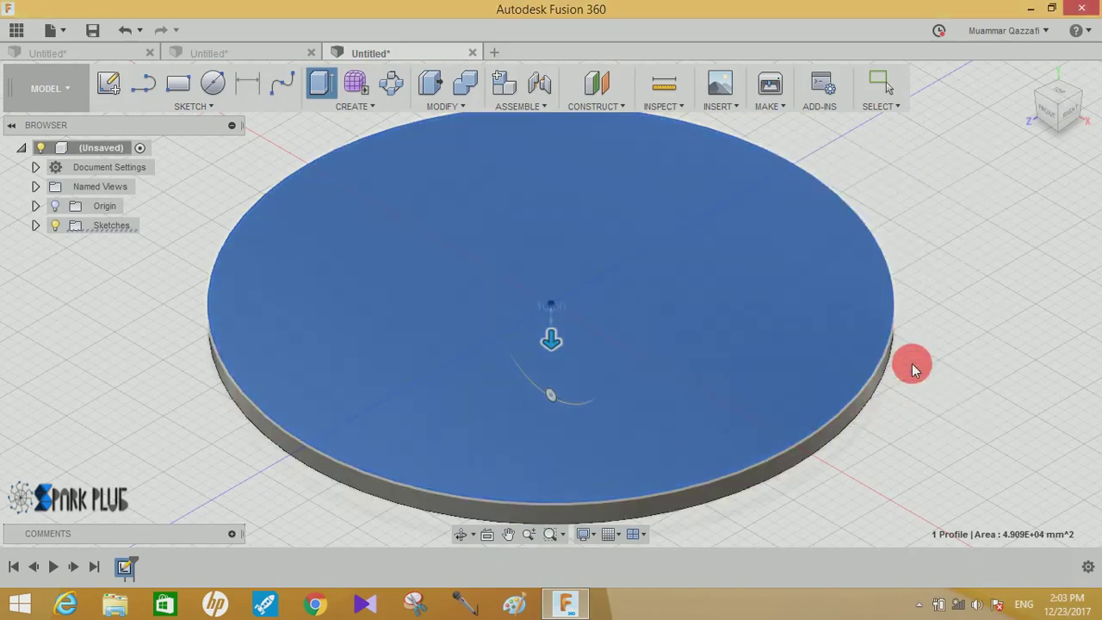
pyautogui.scroll(-3, 904, 356)
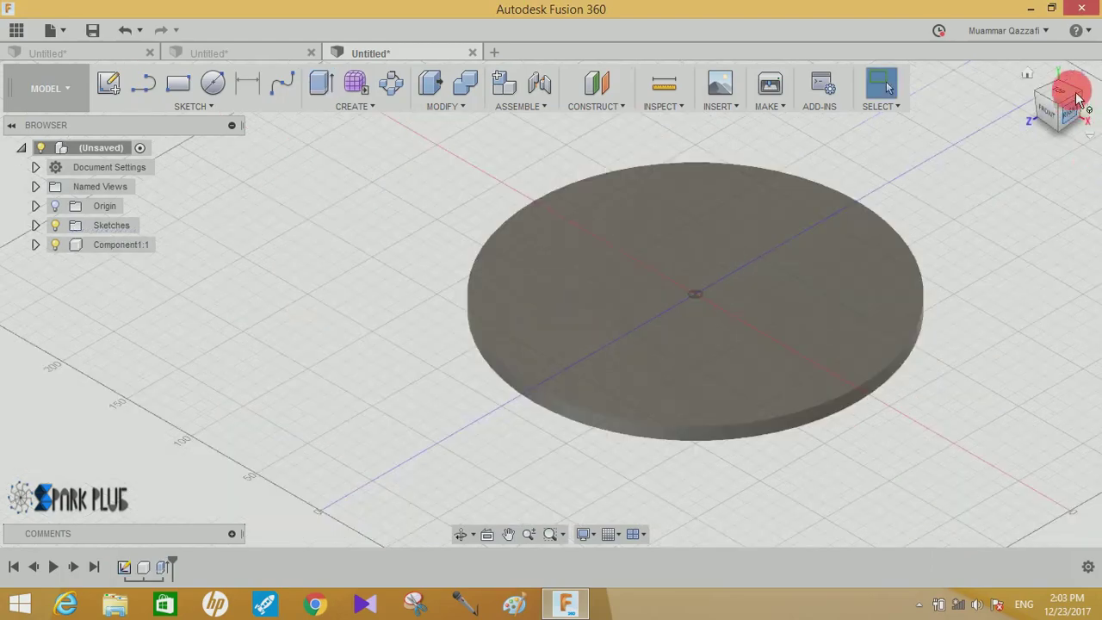
# Sketch a 25 mm circle on the disk's top face, centred on the red axis.
pyautogui.moveTo(1076, 99); pyautogui.dragTo(683, 359)
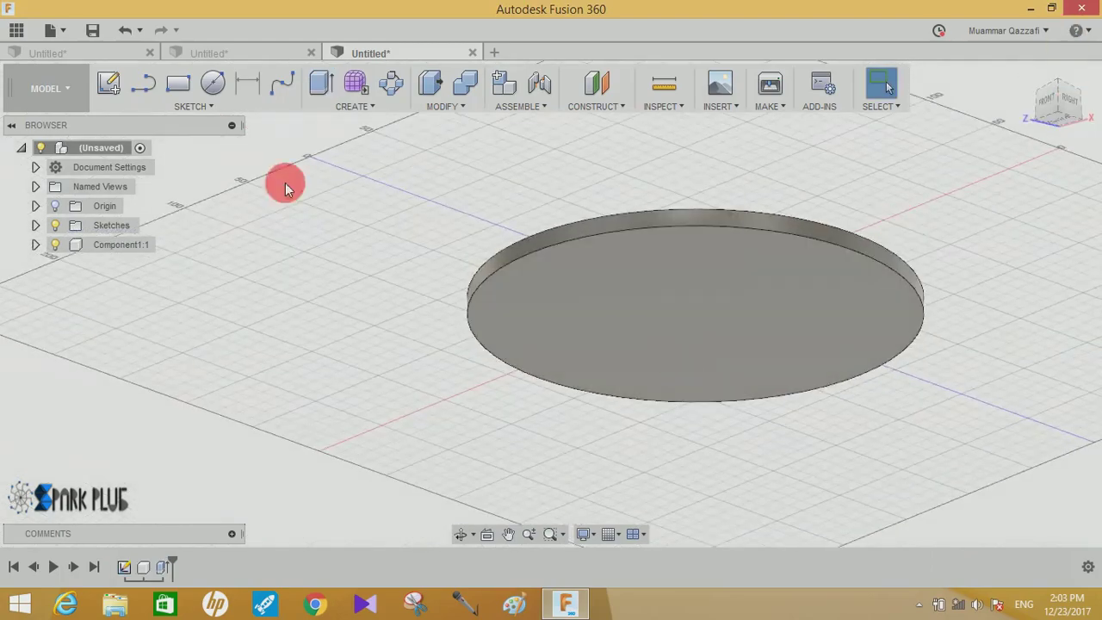
pyautogui.click(107, 84)
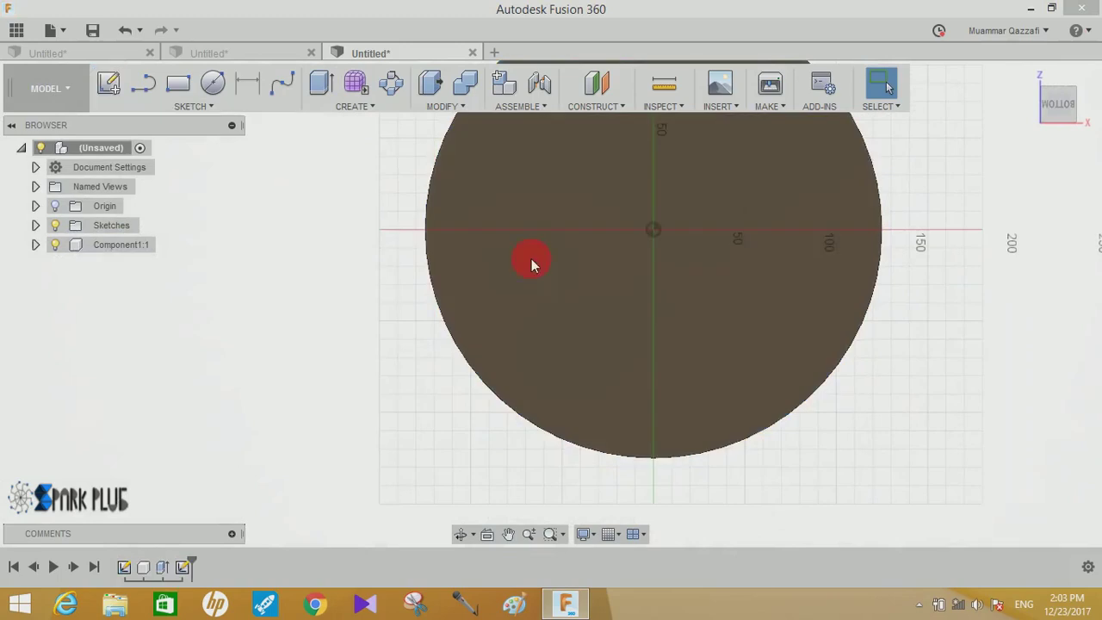
pyautogui.press('c')
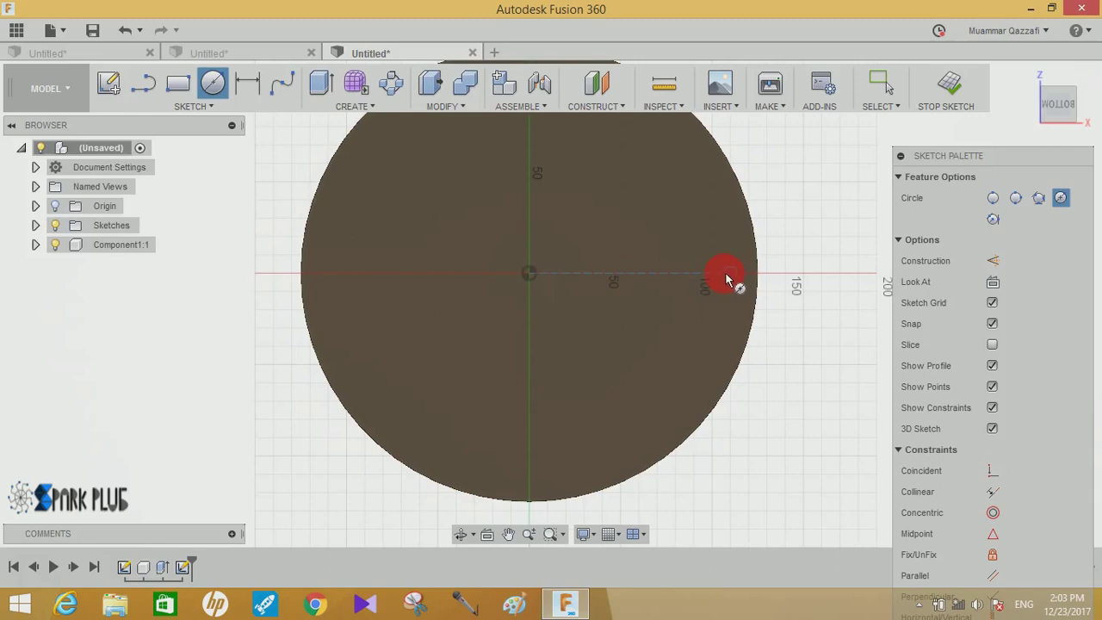
pyautogui.click(715, 297)
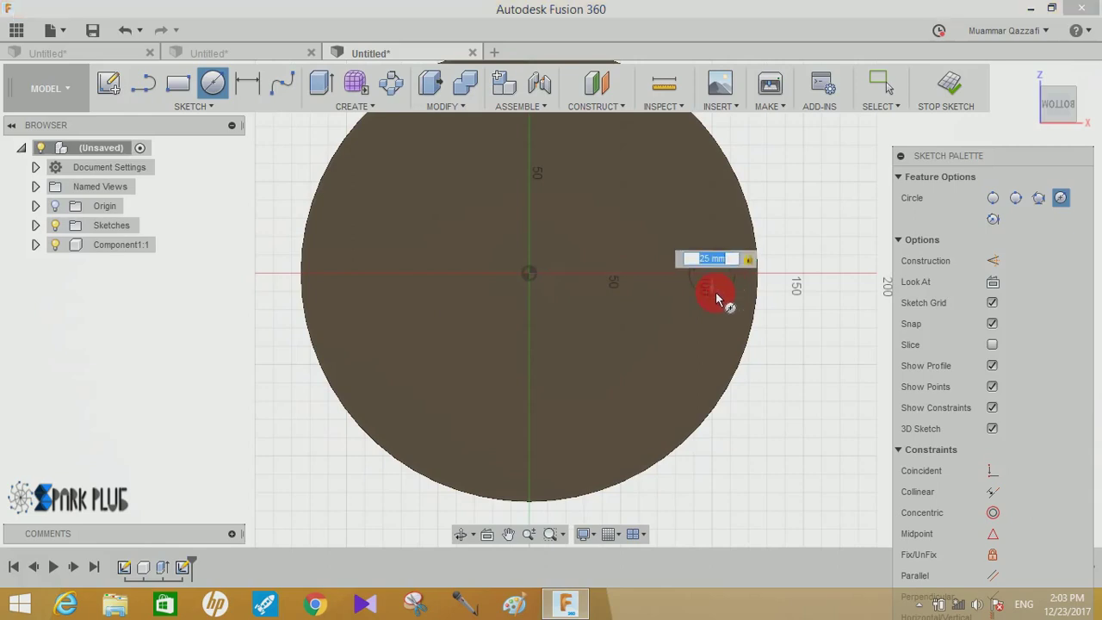
pyautogui.click(715, 294)
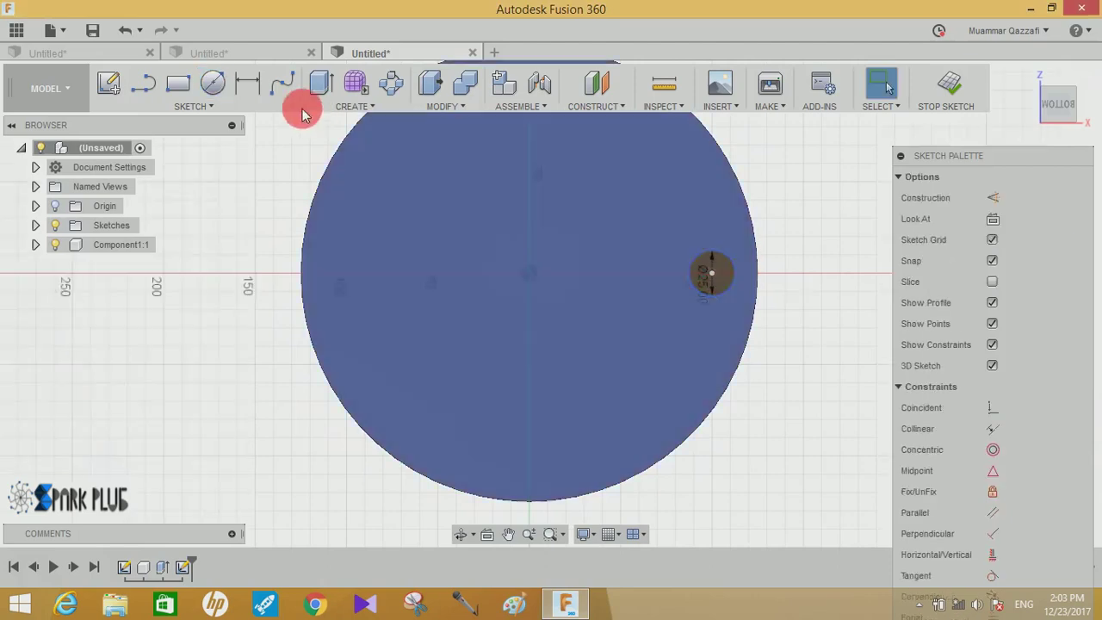
# Dimension the small circle 110 mm horizontally from the disk's centre.
pyautogui.click(247, 90)
pyautogui.click(689, 283)
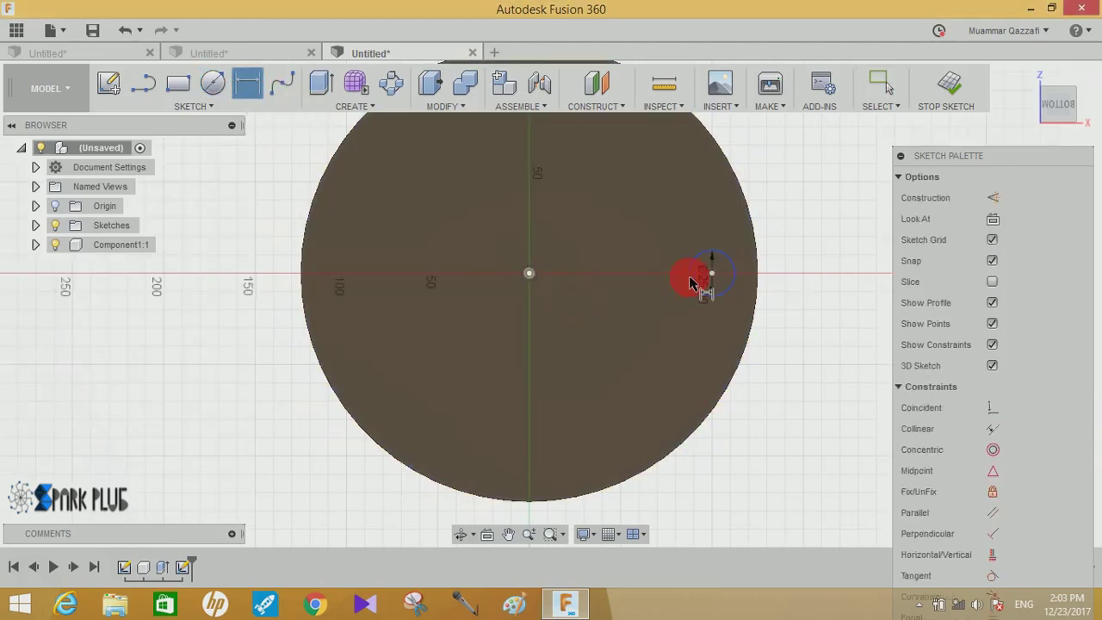
pyautogui.click(640, 361)
pyautogui.write('110')
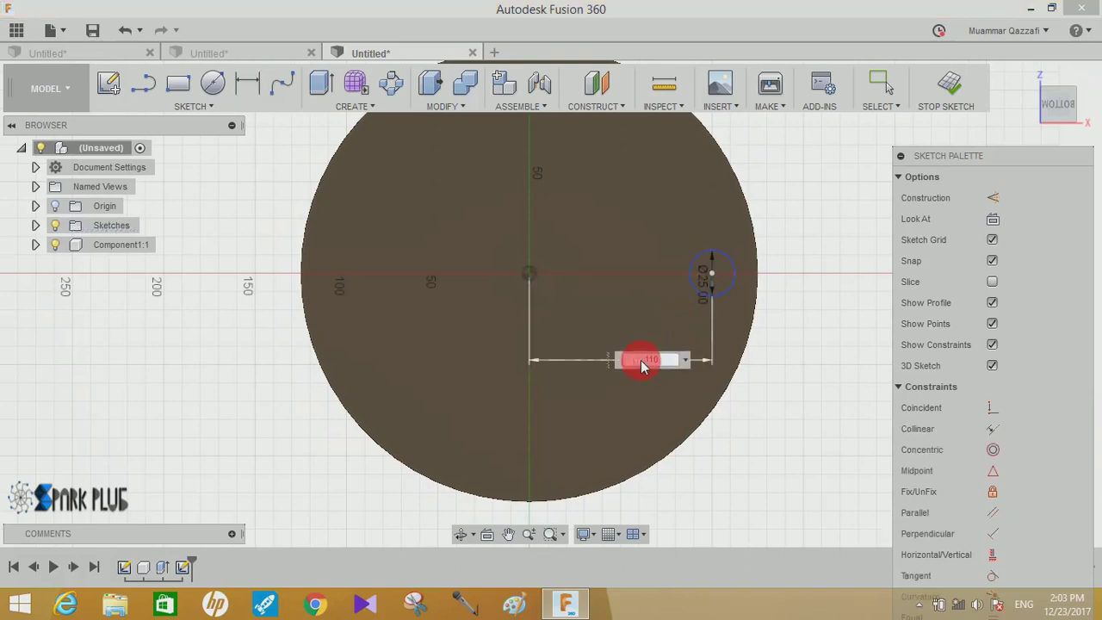
pyautogui.press('Return')
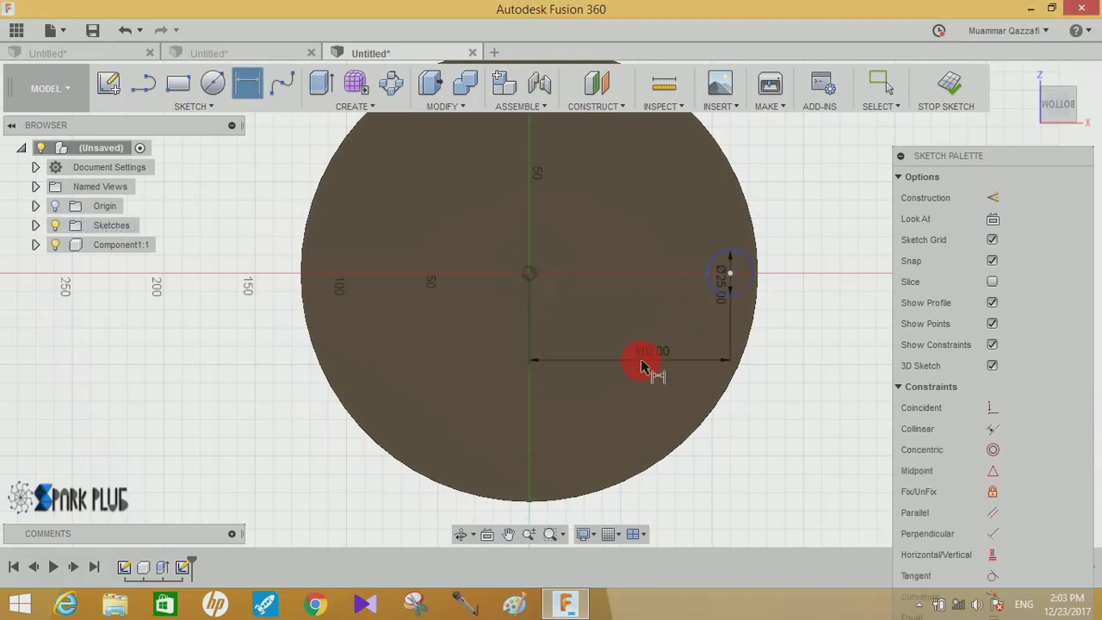
pyautogui.click(319, 85)
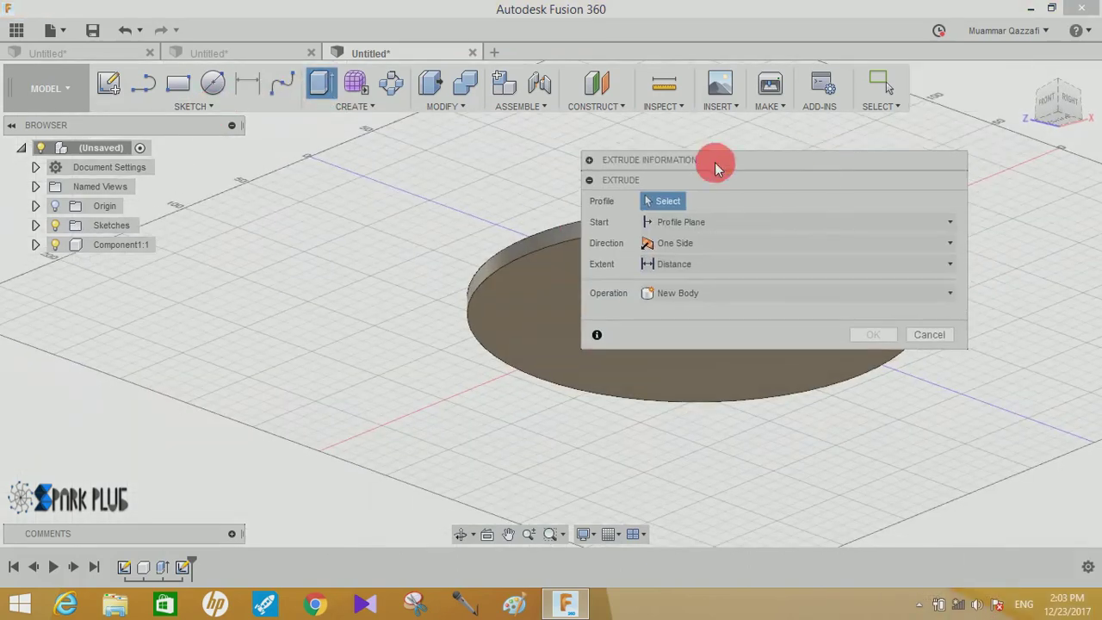
# Extrude the 25 mm circle profile 3 mm into a small boss.
pyautogui.click(832, 258)
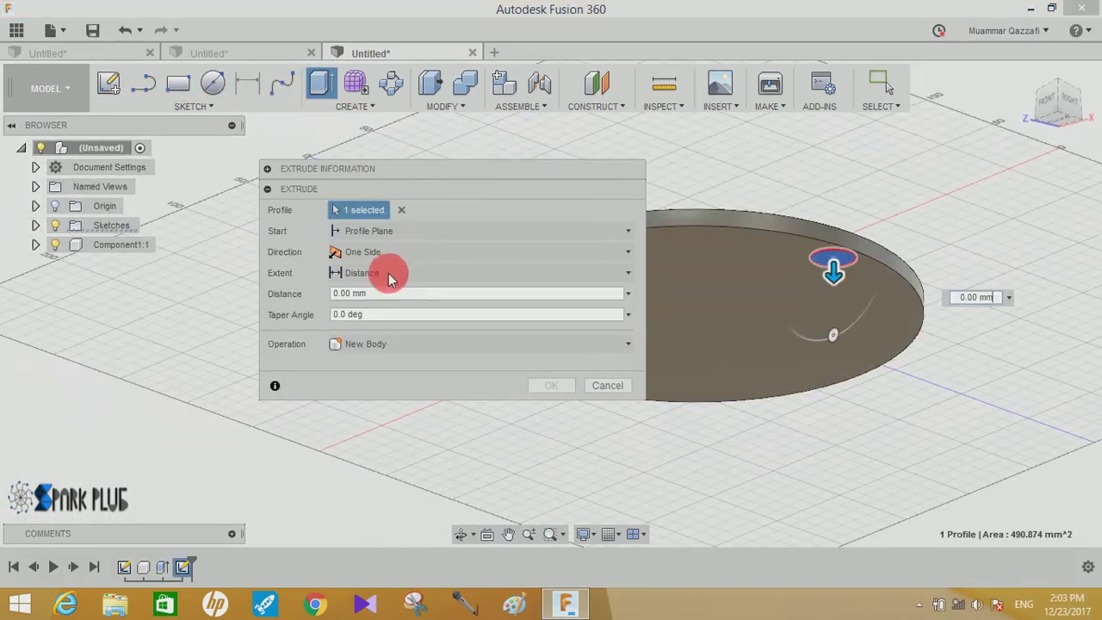
pyautogui.click(323, 295)
pyautogui.write('3')
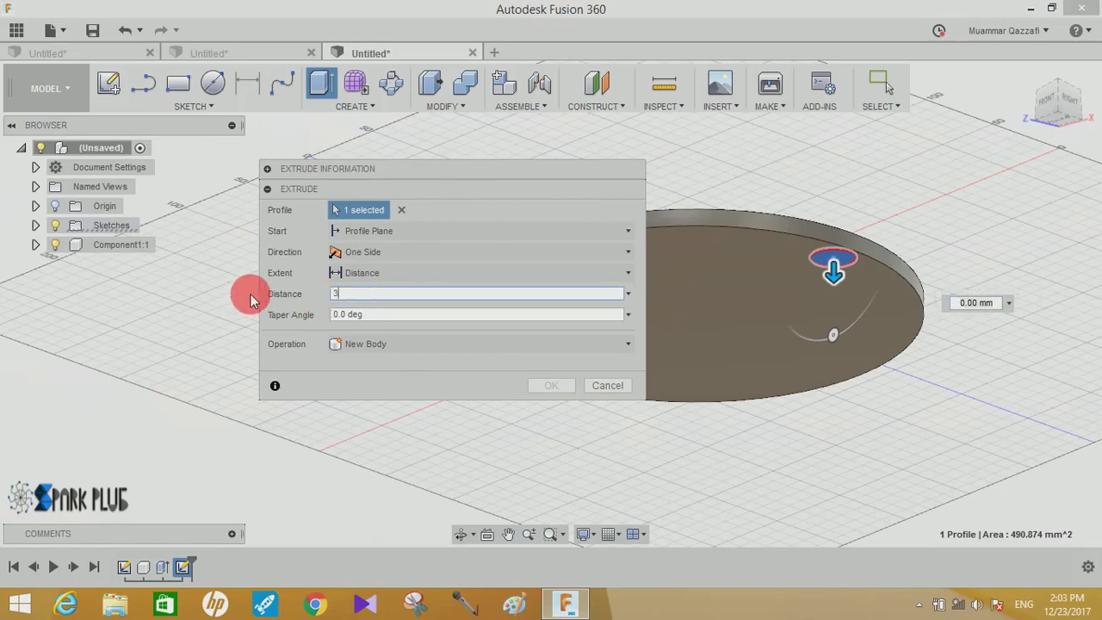
pyautogui.click(542, 384)
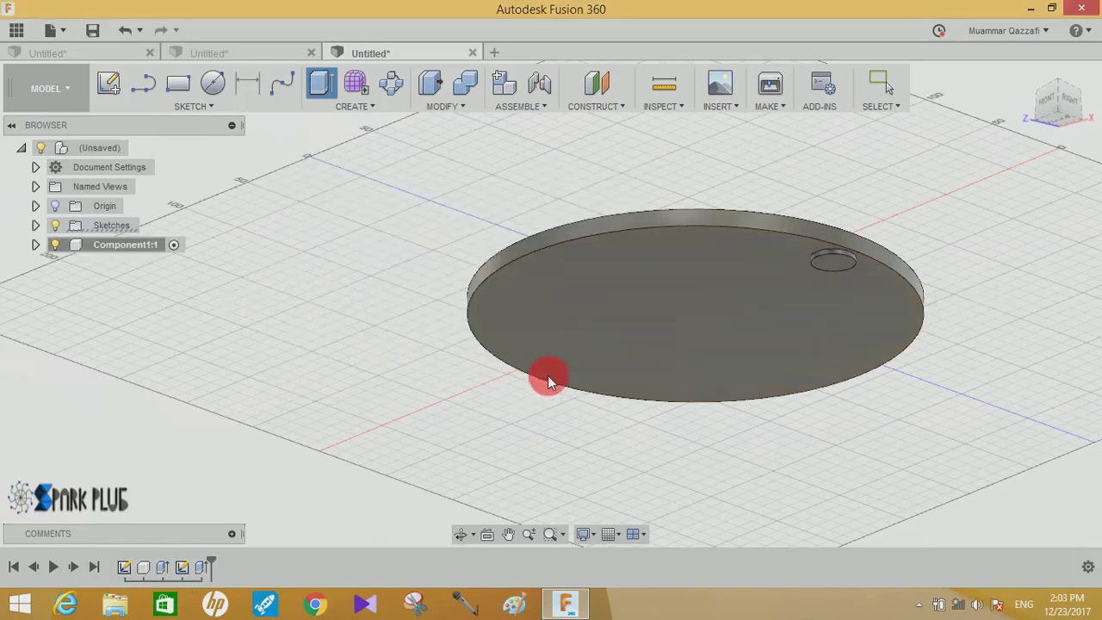
# Circular-pattern the boss 20 times around the disk's edge as the axis.
pyautogui.click(392, 83)
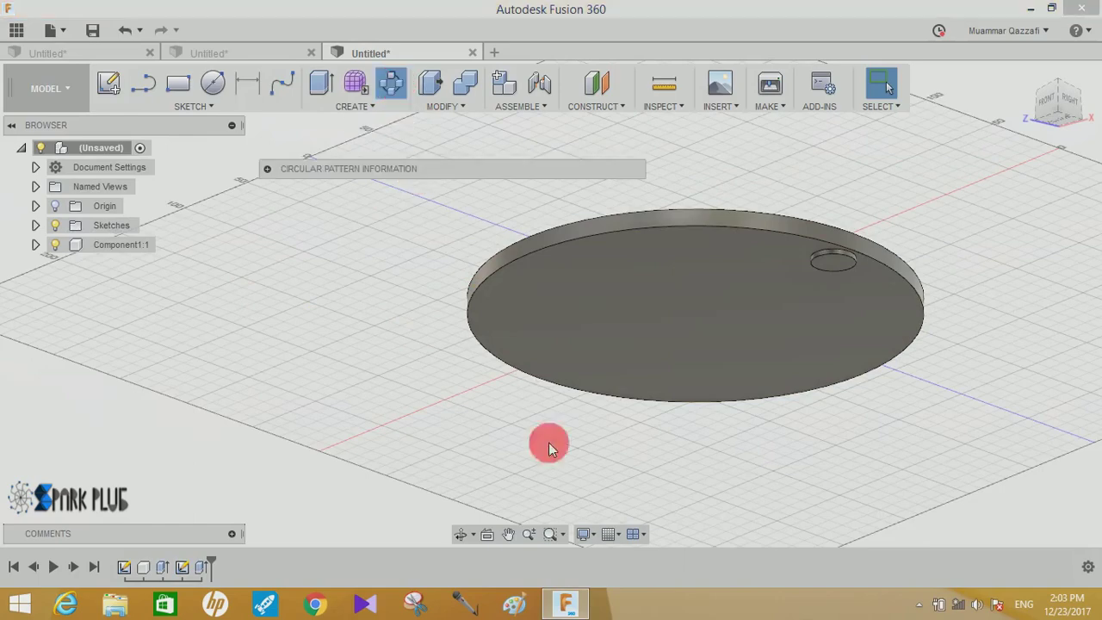
pyautogui.click(204, 574)
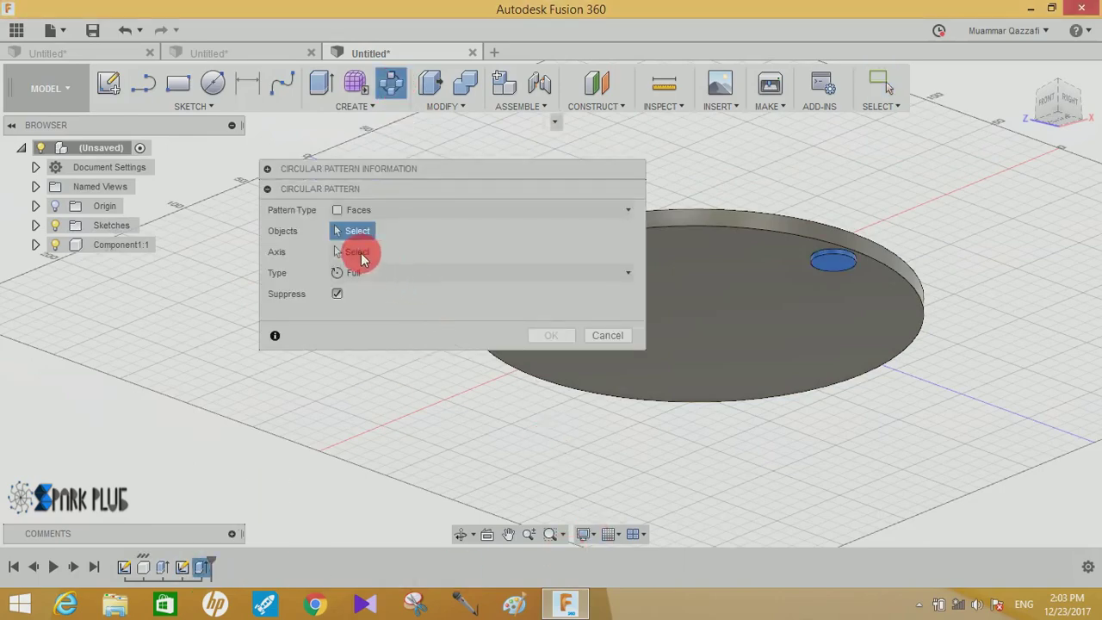
pyautogui.click(769, 235)
pyautogui.write('20')
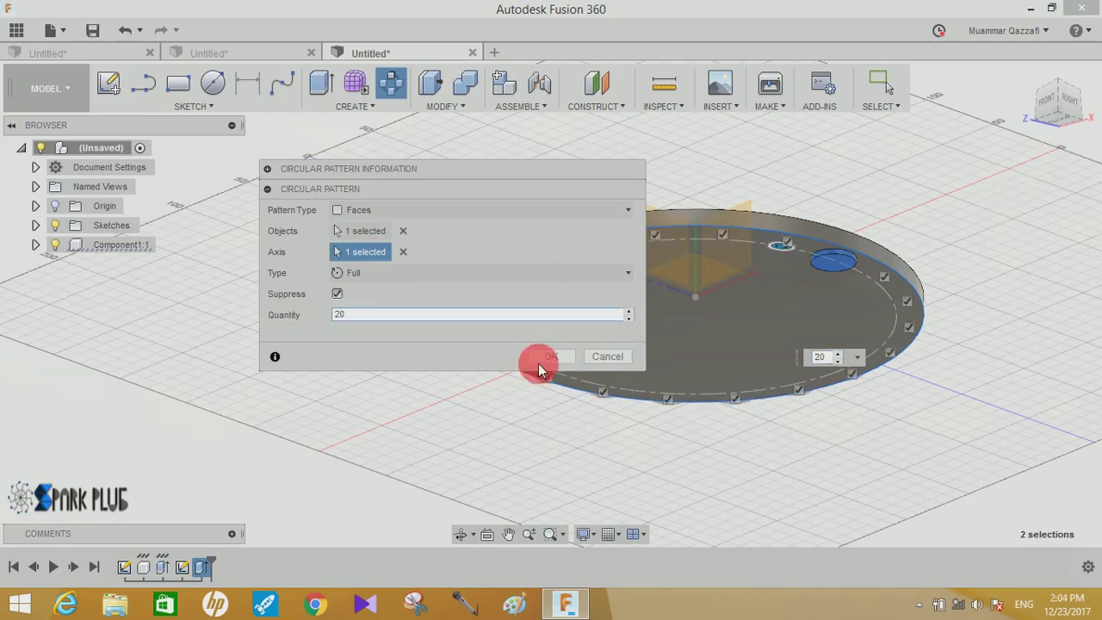
pyautogui.click(539, 362)
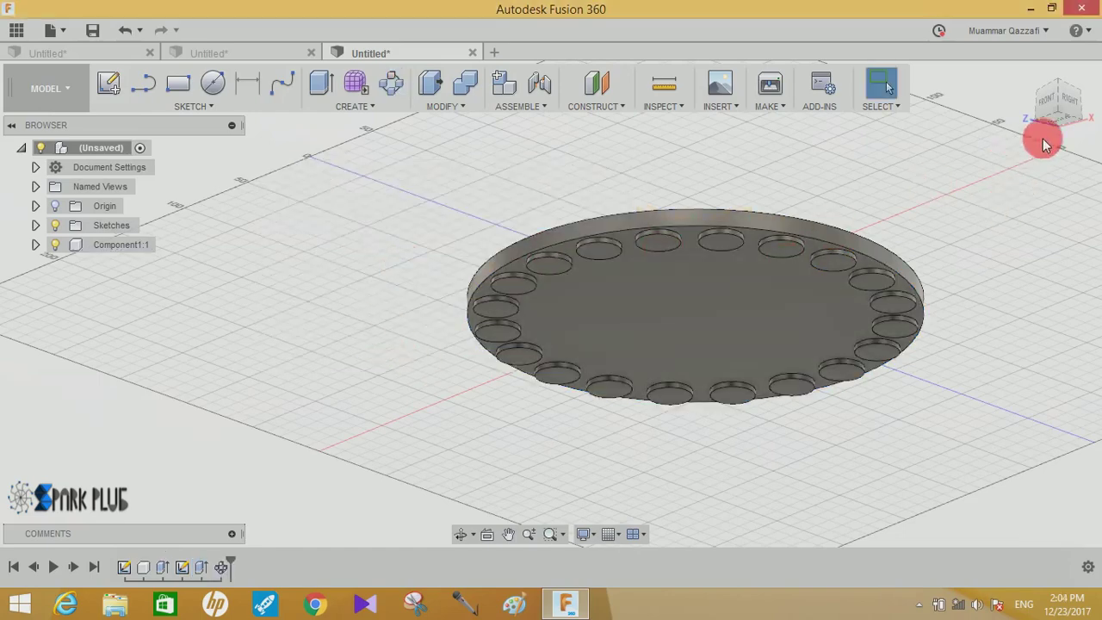
# Orbit to a low front view of the patterned disk and bring up the sketch tools.
pyautogui.moveTo(1059, 102)
pyautogui.moveTo(1070, 120)
pyautogui.mouseDown()
pyautogui.moveTo(1062, 156)
pyautogui.moveTo(1052, 123)
pyautogui.moveTo(978, 160)
pyautogui.mouseUp()
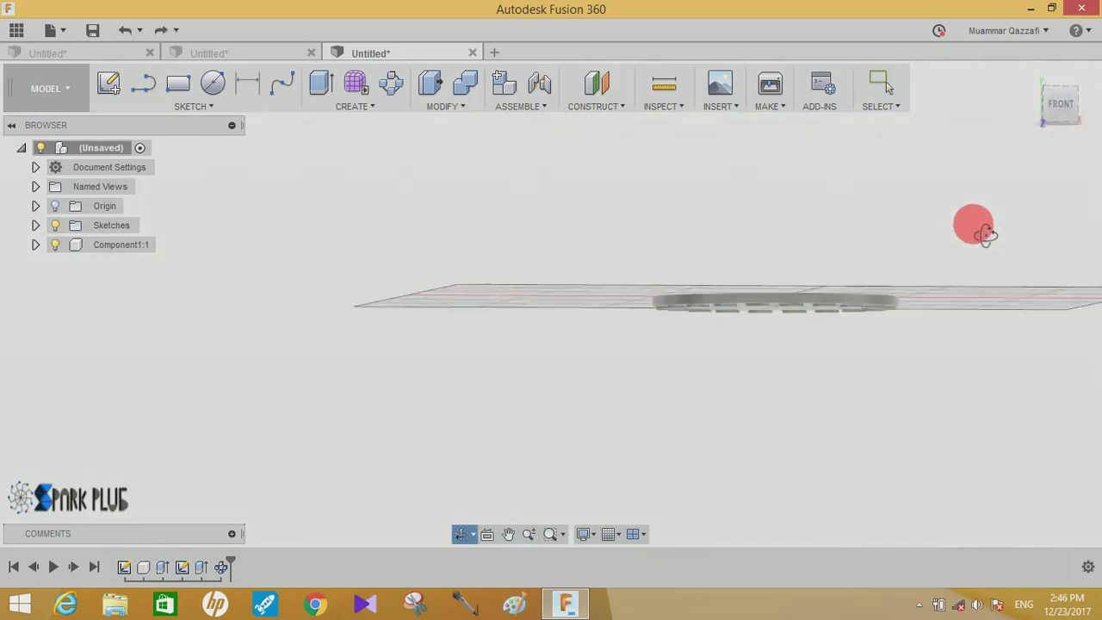
pyautogui.moveTo(985, 234)
pyautogui.mouseDown()
pyautogui.moveTo(964, 233)
pyautogui.moveTo(956, 216)
pyautogui.moveTo(824, 189)
pyautogui.mouseUp()
pyautogui.click(323, 103)
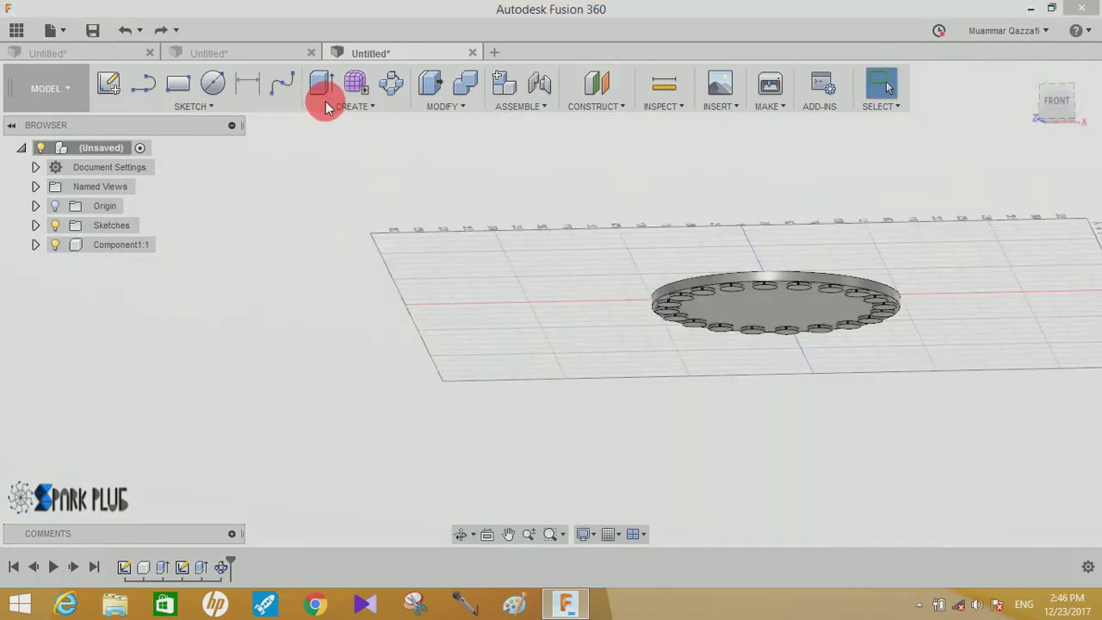
pyautogui.click(208, 102)
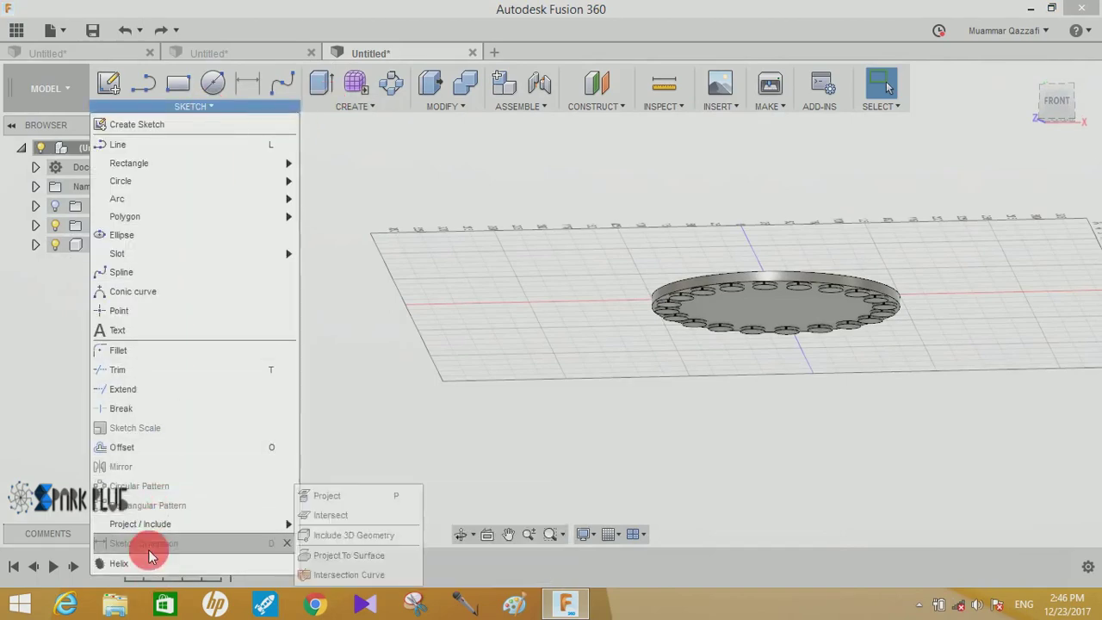
# Start a helix placed on the disk's top face.
pyautogui.click(149, 565)
pyautogui.click(406, 196)
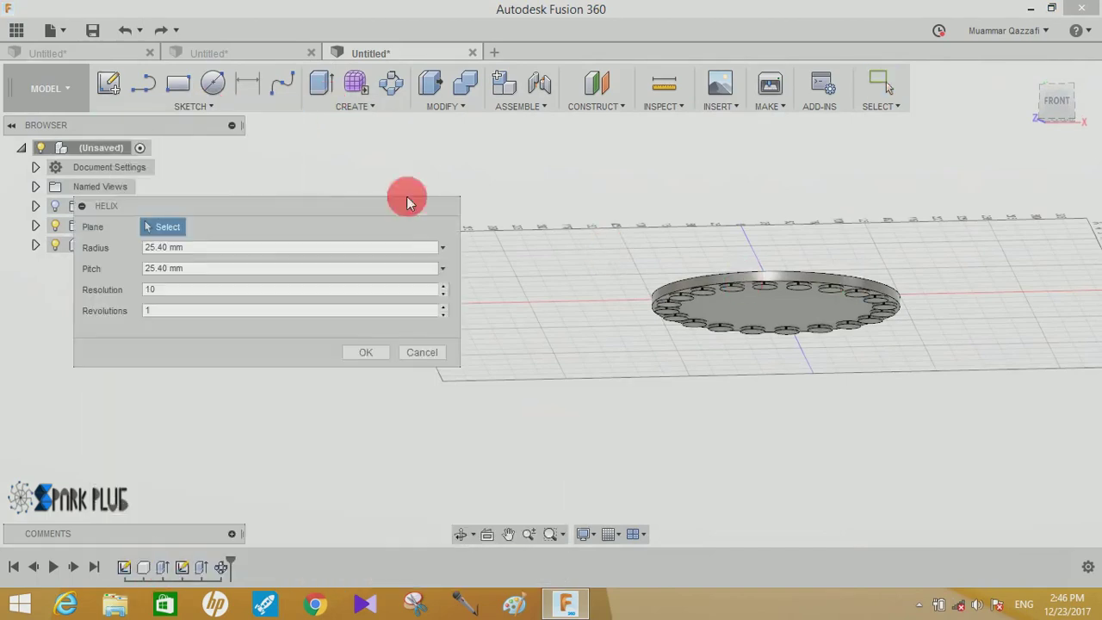
pyautogui.click(792, 317)
pyautogui.click(270, 244)
pyautogui.write('110')
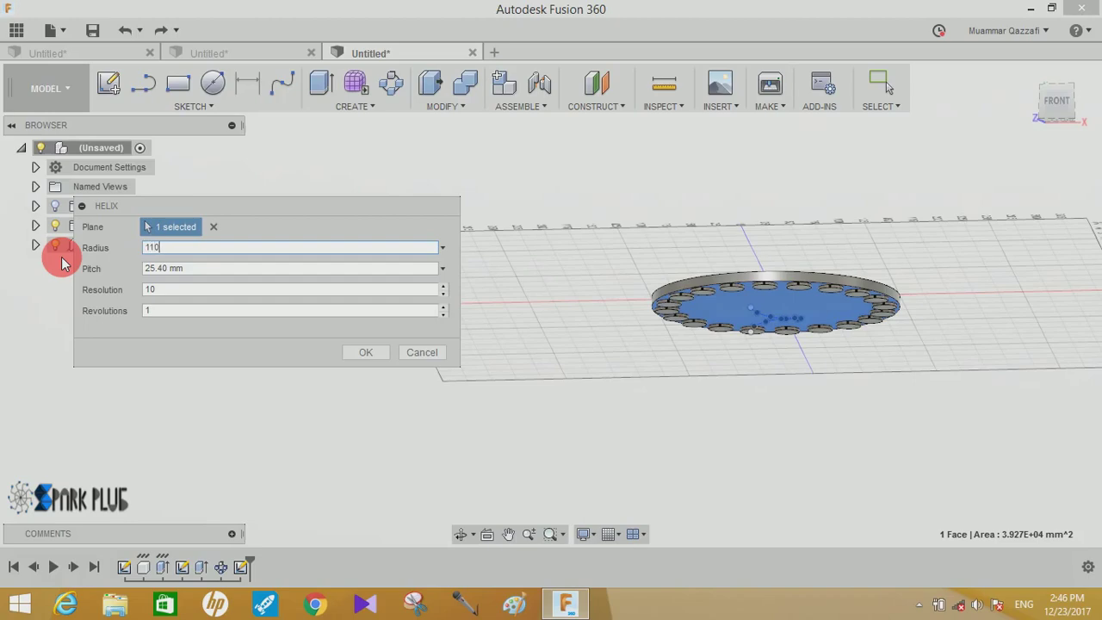
pyautogui.moveTo(876, 362)
pyautogui.keyDown('shift'); pyautogui.mouseDown(button='middle')
pyautogui.moveTo(877, 232)
pyautogui.moveTo(903, 169)
pyautogui.mouseUp(button='middle'); pyautogui.keyUp('shift')
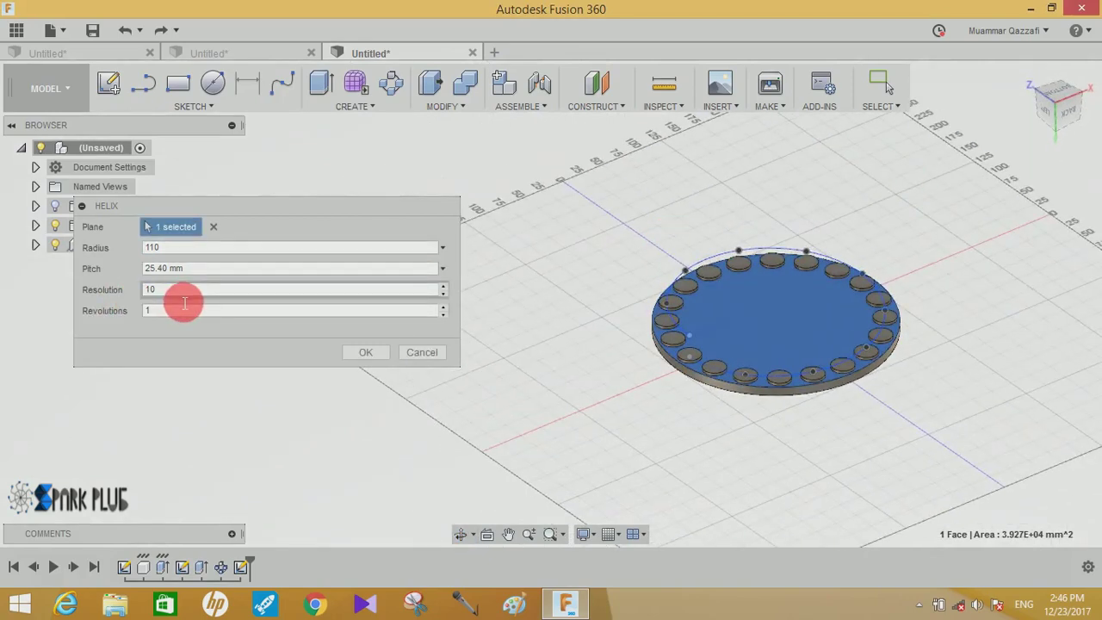
# Give the helix 110 mm radius, 1000 mm pitch and 1 revolution, and create it.
pyautogui.click(172, 269)
pyautogui.click(174, 270)
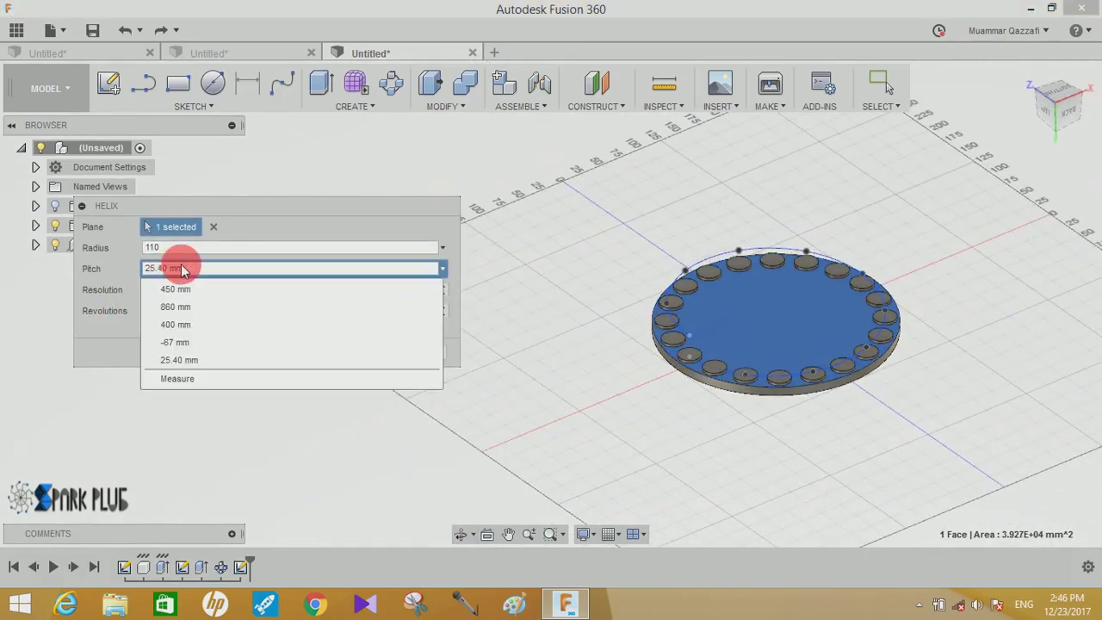
pyautogui.click(195, 272)
pyautogui.write('650')
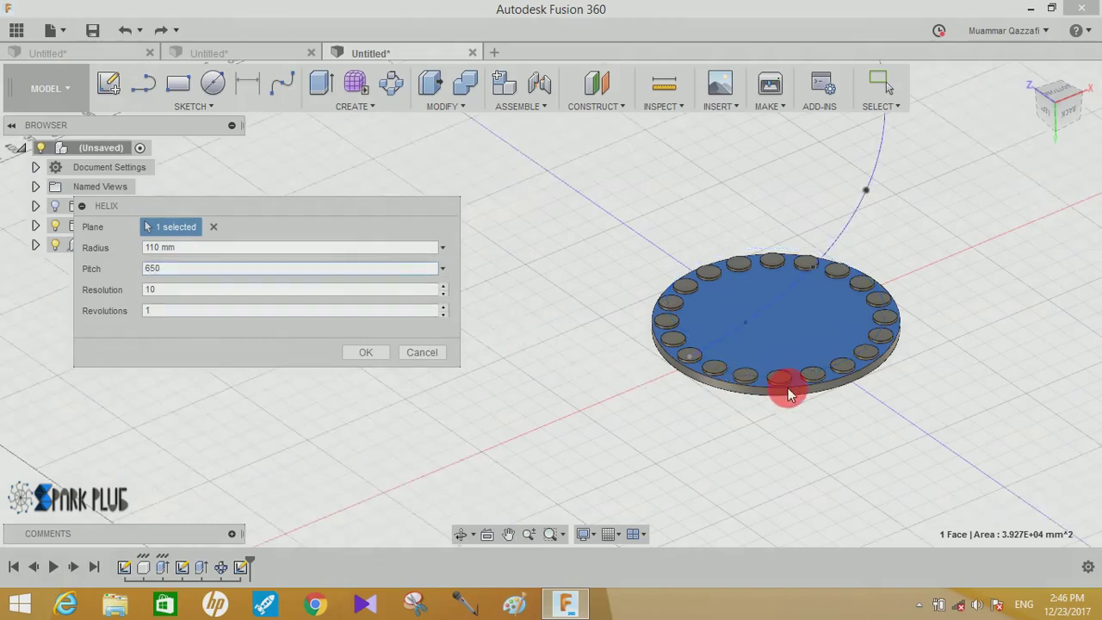
pyautogui.keyDown('shift'); pyautogui.moveTo(789, 394); pyautogui.dragTo(792, 344, button='middle'); pyautogui.keyUp('shift')
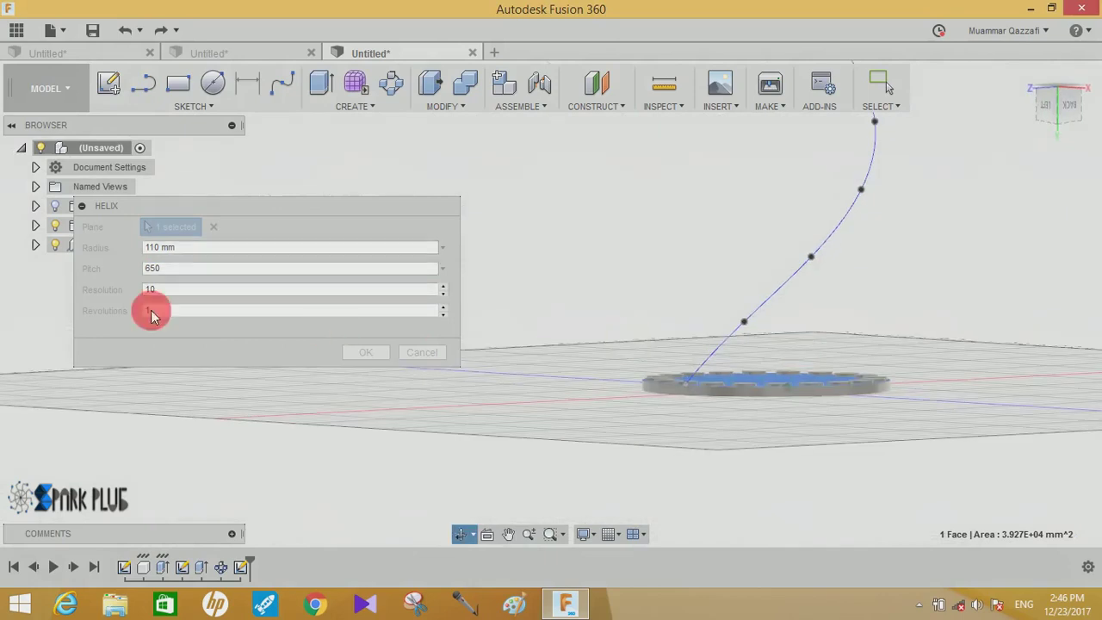
pyautogui.click(172, 271)
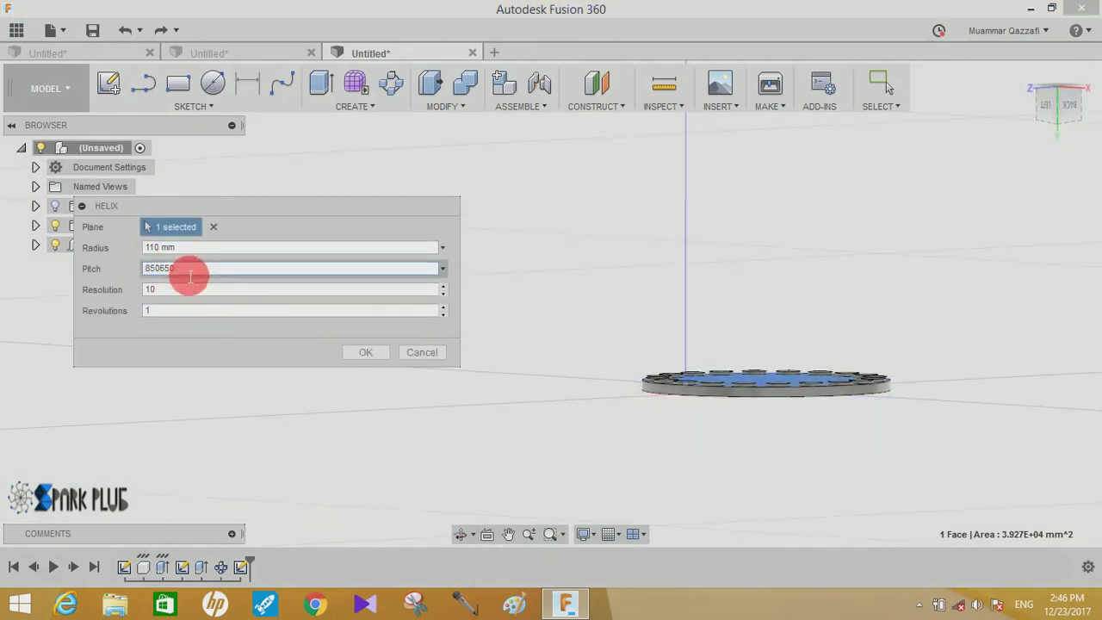
pyautogui.moveTo(189, 274); pyautogui.dragTo(77, 274)
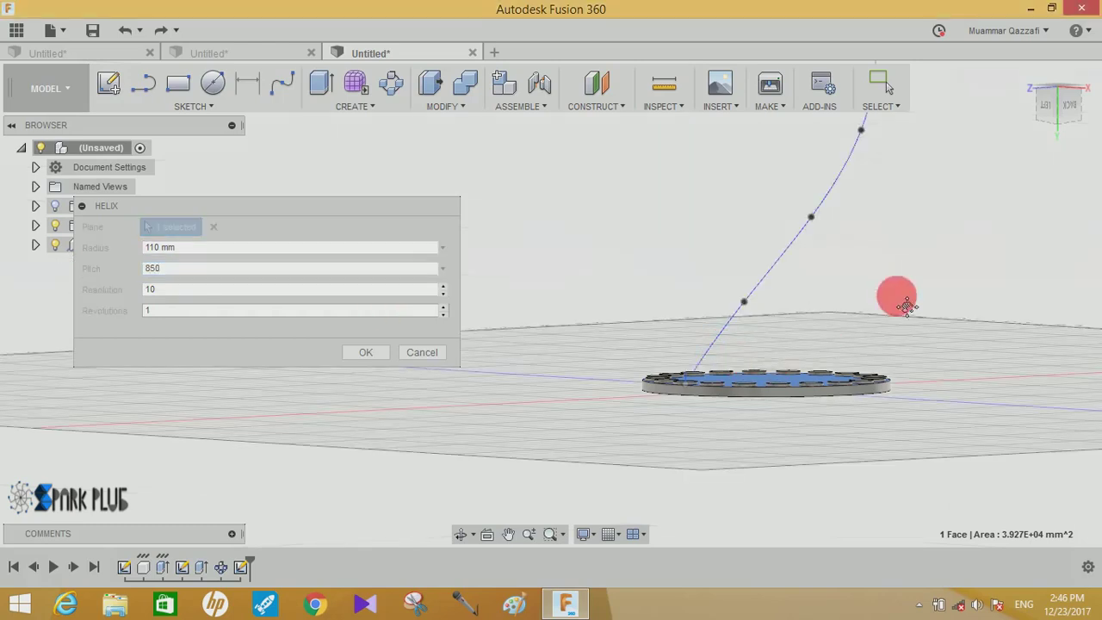
pyautogui.moveTo(904, 301); pyautogui.dragTo(828, 368, button='middle')
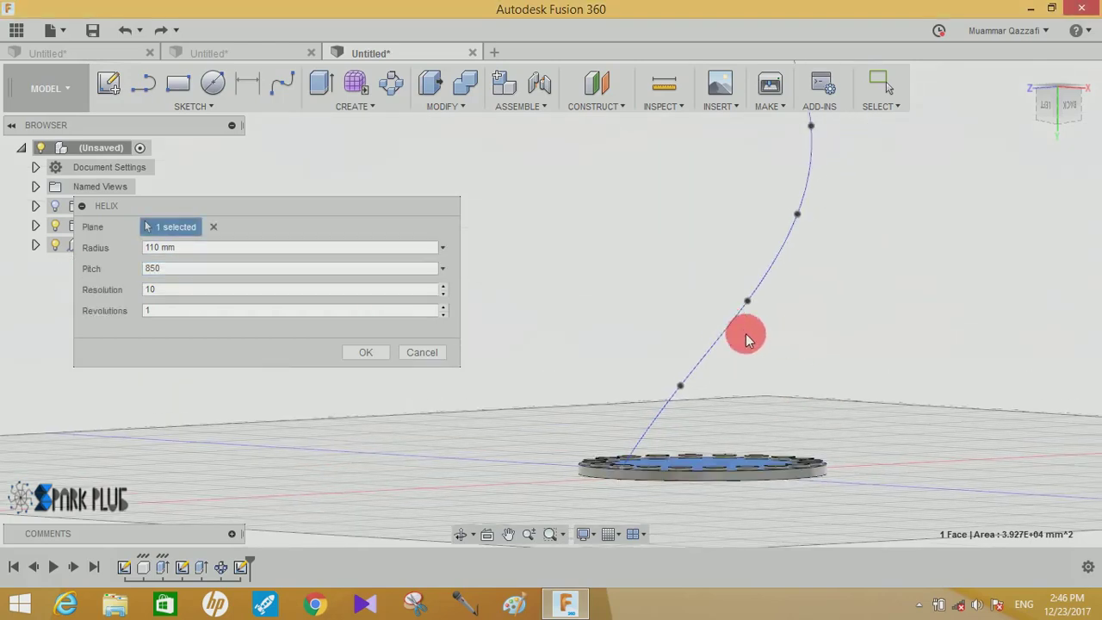
pyautogui.moveTo(176, 268); pyautogui.dragTo(80, 277)
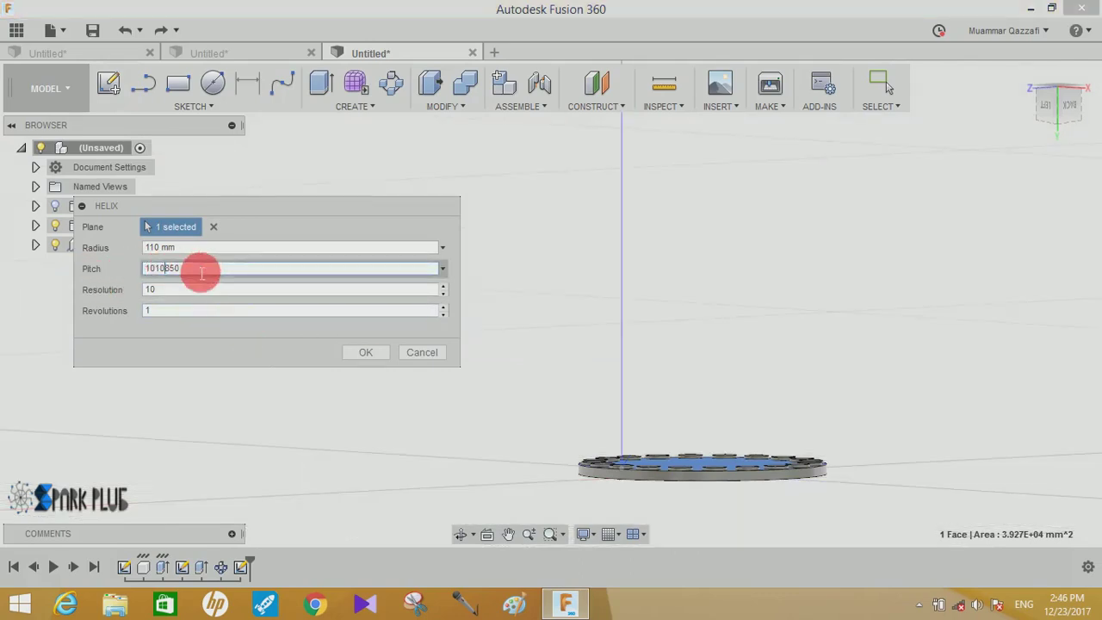
pyautogui.moveTo(195, 272); pyautogui.dragTo(72, 284)
pyautogui.write('10')
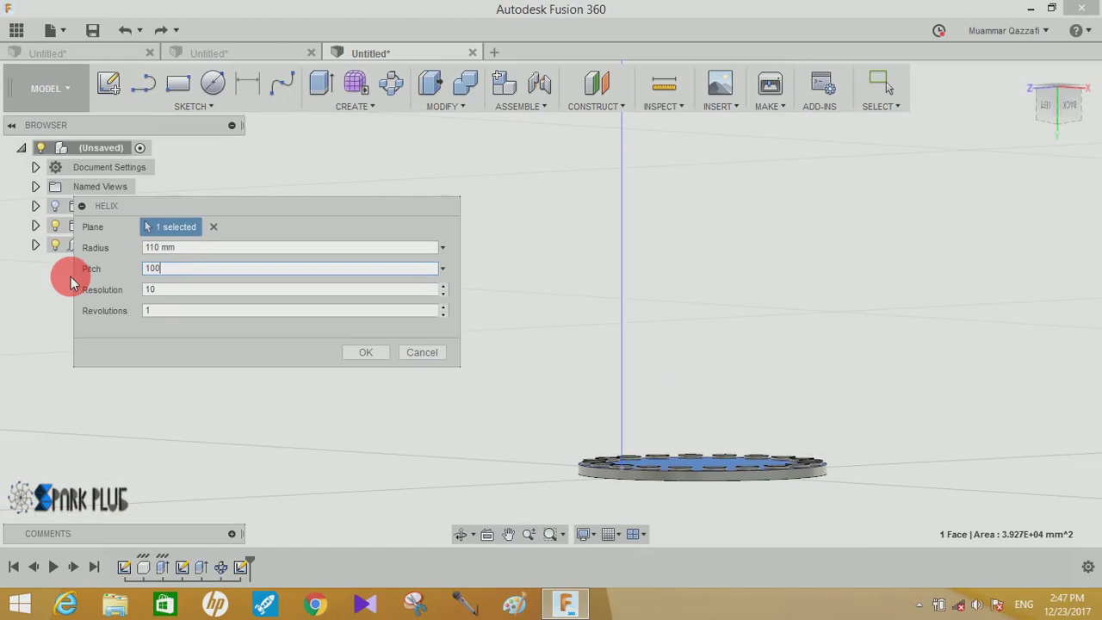
pyautogui.write('0')
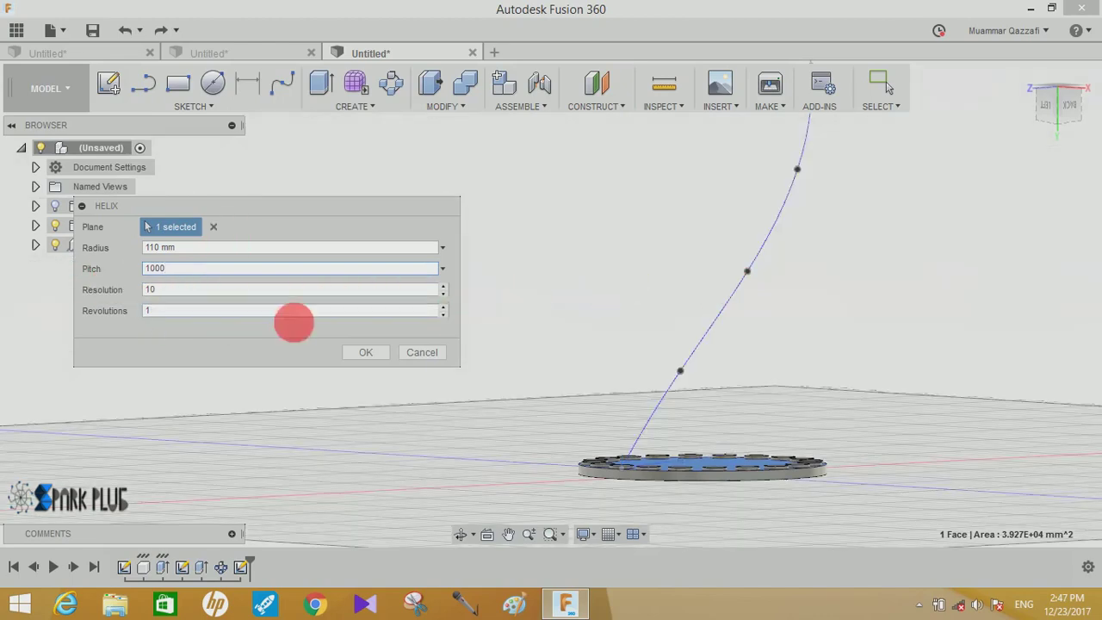
pyautogui.click(365, 352)
pyautogui.scroll(-1, 895, 298)
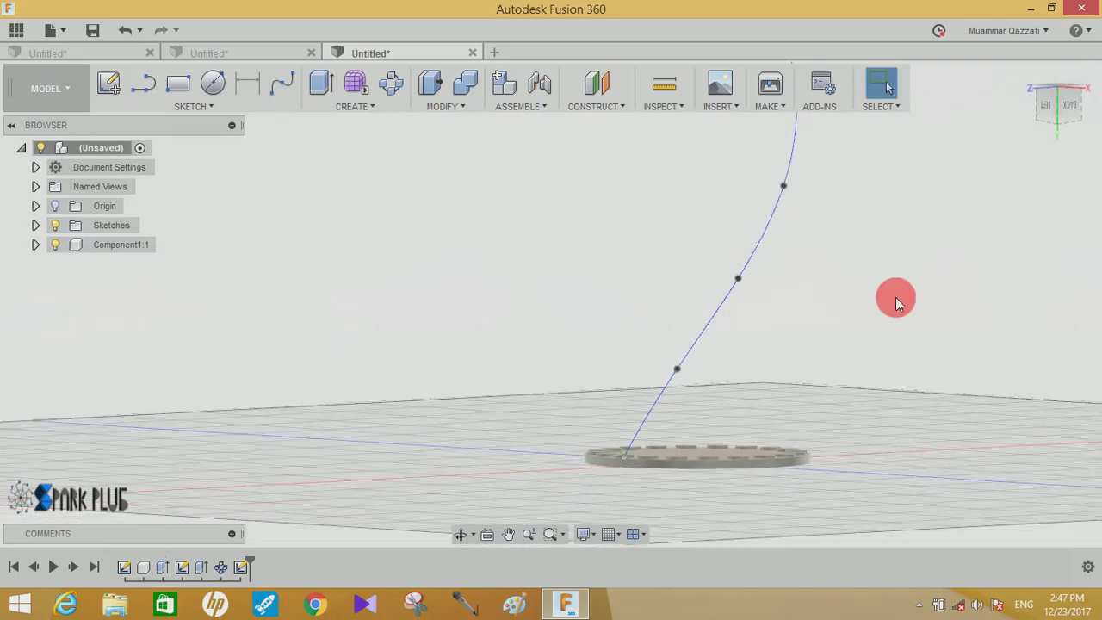
pyautogui.scroll(-2, 895, 297)
pyautogui.scroll(-2, 896, 298)
pyautogui.scroll(-1, 895, 298)
pyautogui.scroll(1, 789, 381)
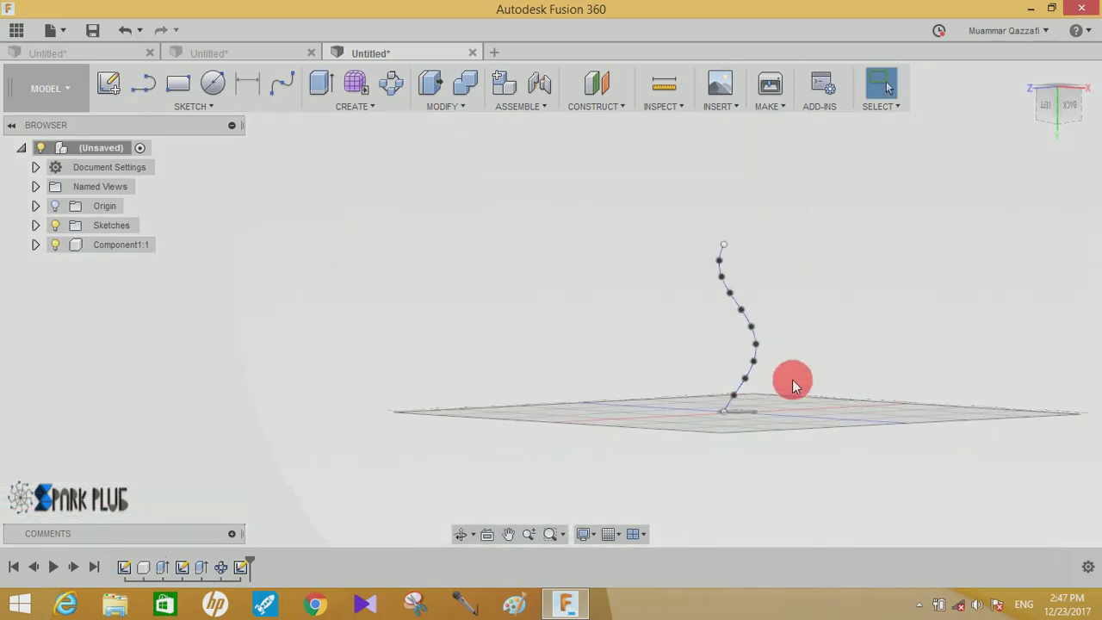
pyautogui.scroll(1, 745, 389)
pyautogui.scroll(2, 745, 393)
pyautogui.scroll(2, 749, 399)
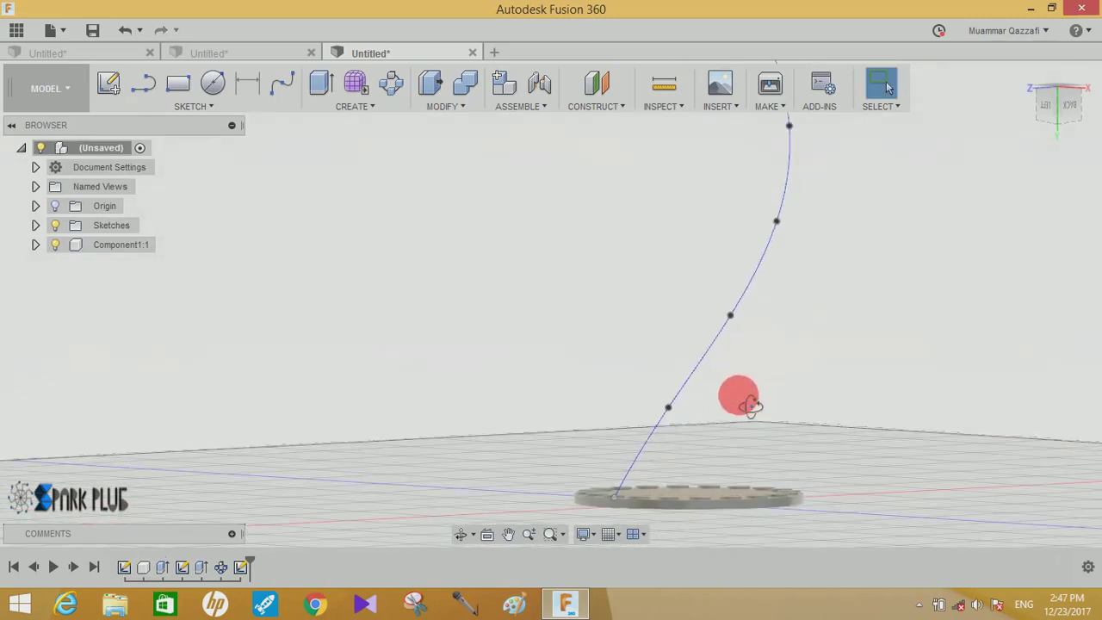
pyautogui.moveTo(738, 399)
pyautogui.keyDown('shift'); pyautogui.mouseDown(button='middle')
pyautogui.moveTo(683, 401)
pyautogui.moveTo(664, 418)
pyautogui.moveTo(749, 434)
pyautogui.moveTo(826, 393)
pyautogui.moveTo(898, 393)
pyautogui.moveTo(821, 418)
pyautogui.moveTo(750, 422)
pyautogui.moveTo(738, 435)
pyautogui.moveTo(714, 380)
pyautogui.mouseUp(button='middle'); pyautogui.keyUp('shift')
pyautogui.moveTo(581, 389); pyautogui.dragTo(351, 356, button='middle')
pyautogui.scroll(3, 351, 356)
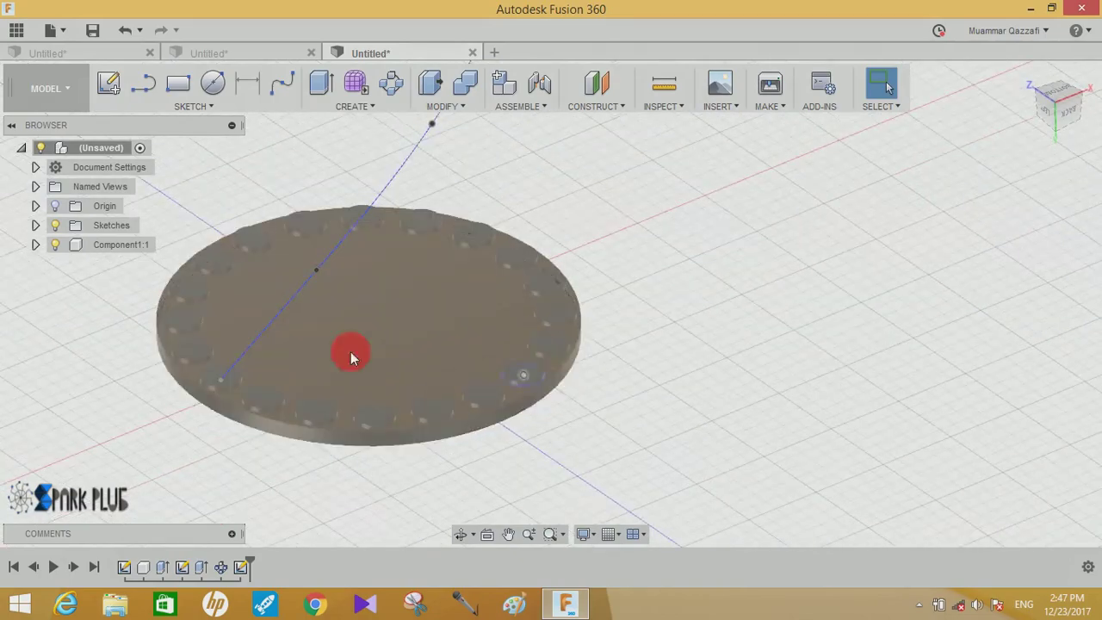
pyautogui.keyDown('shift'); pyautogui.moveTo(447, 356); pyautogui.dragTo(461, 361, button='middle'); pyautogui.keyUp('shift')
pyautogui.scroll(3, 431, 377)
pyautogui.scroll(2, 374, 369)
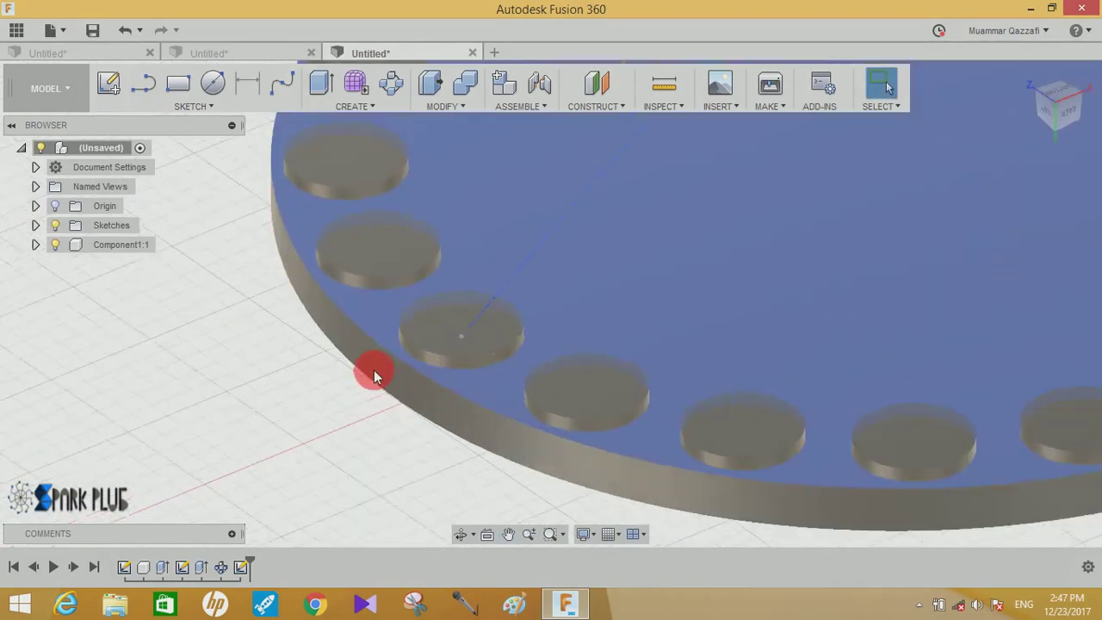
pyautogui.scroll(2, 316, 397)
pyautogui.scroll(-2, 317, 396)
pyautogui.moveTo(646, 352)
pyautogui.keyDown('shift'); pyautogui.mouseDown(button='middle')
pyautogui.moveTo(640, 324)
pyautogui.moveTo(699, 321)
pyautogui.moveTo(730, 337)
pyautogui.moveTo(742, 361)
pyautogui.mouseUp(button='middle'); pyautogui.keyUp('shift')
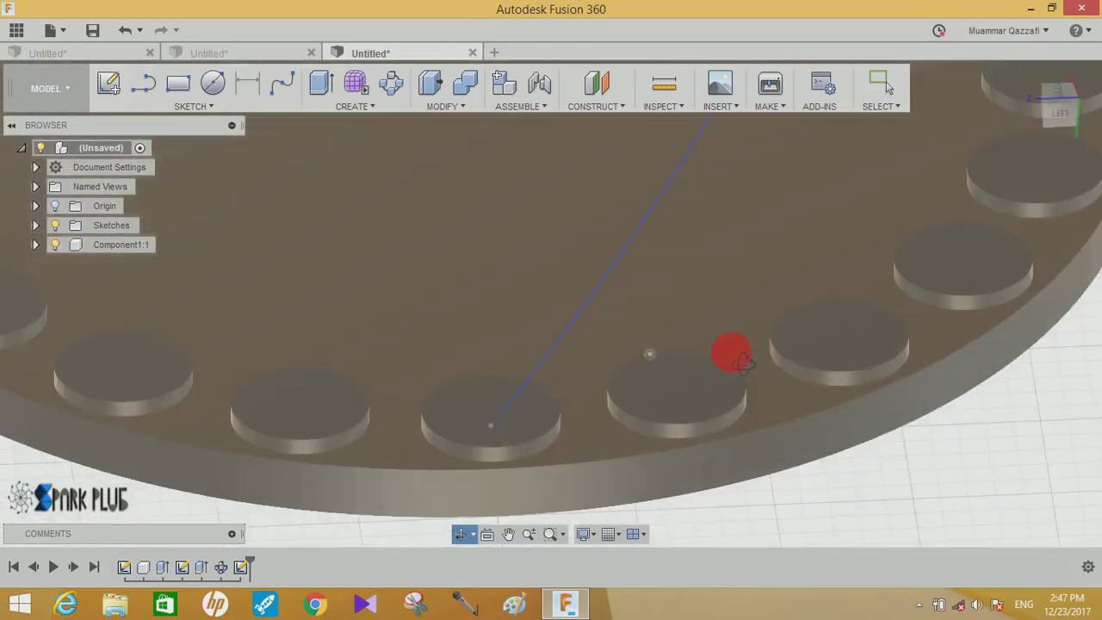
pyautogui.click(520, 252)
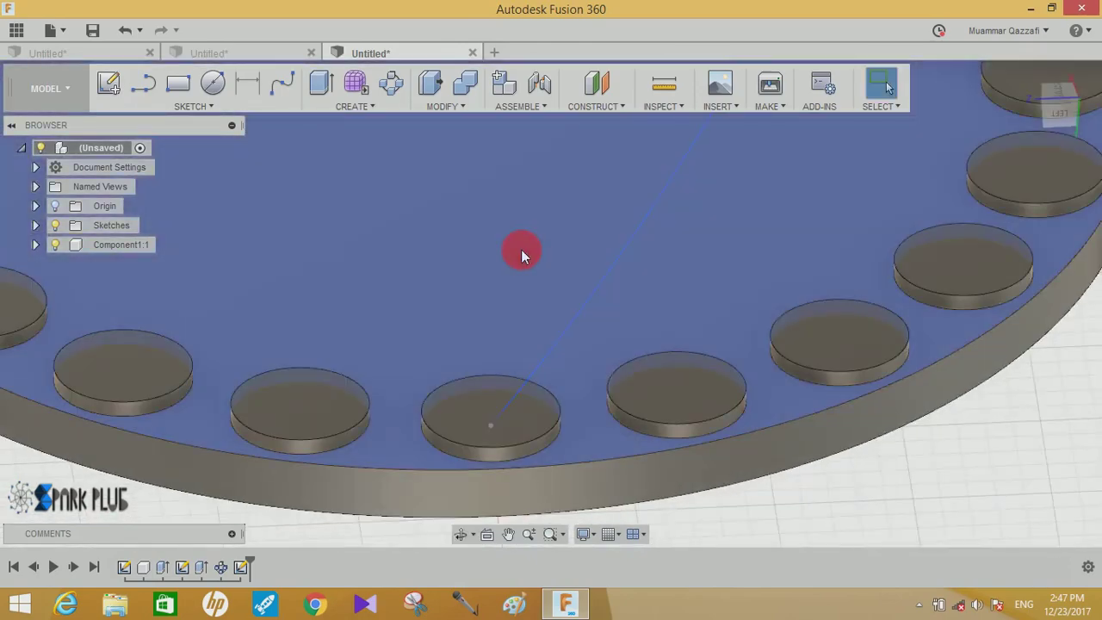
pyautogui.click(520, 252)
# Start a sketch on the disc face and view it from below, centred on one pad circle.
pyautogui.click(116, 86)
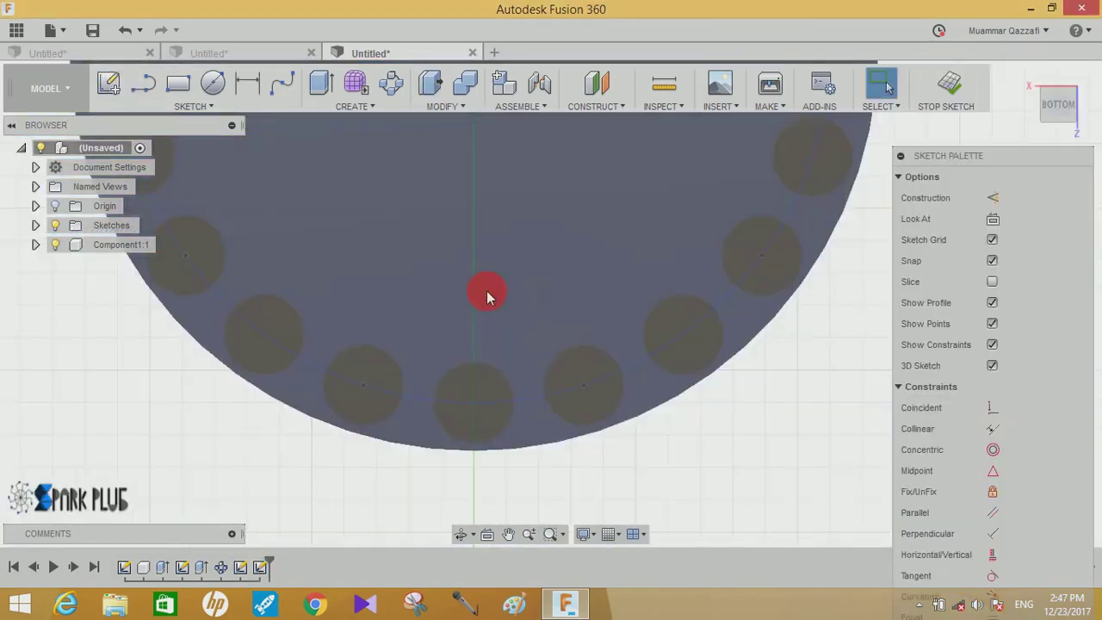
pyautogui.scroll(5, 481, 366)
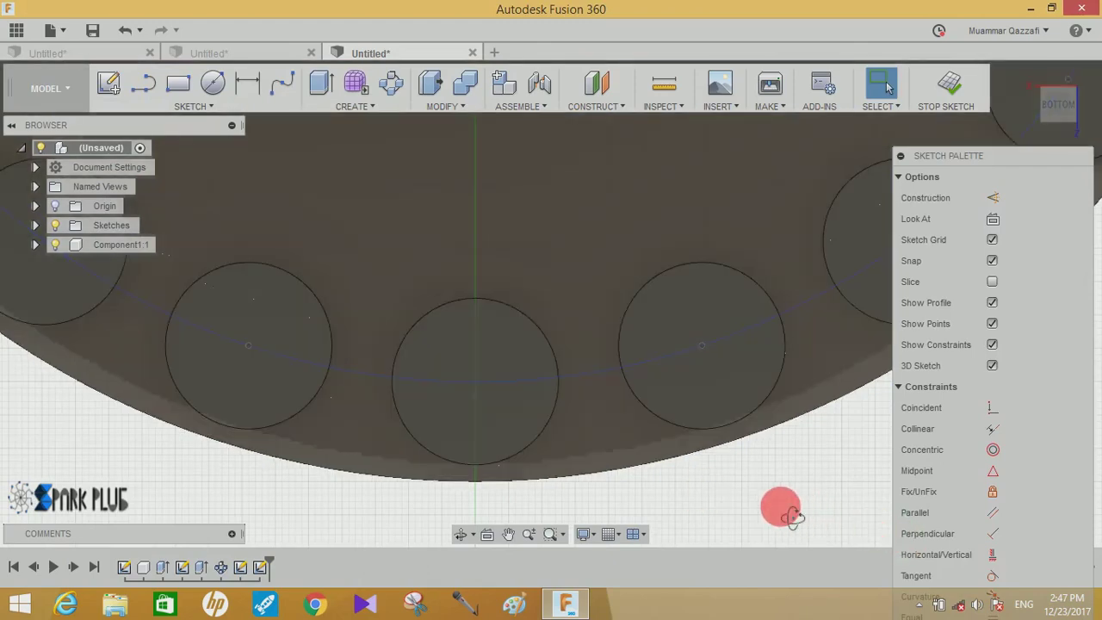
pyautogui.keyDown('shift'); pyautogui.moveTo(790, 515); pyautogui.dragTo(778, 465, button='middle'); pyautogui.keyUp('shift')
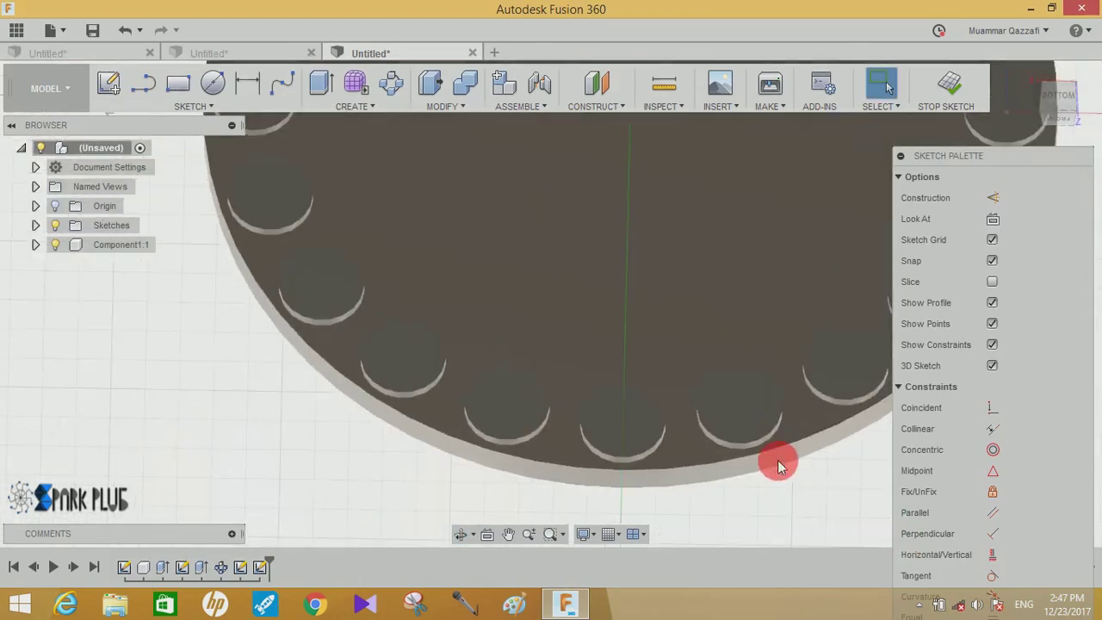
pyautogui.scroll(-3, 777, 465)
pyautogui.moveTo(778, 462)
pyautogui.keyDown('shift'); pyautogui.mouseDown(button='middle')
pyautogui.moveTo(801, 384)
pyautogui.moveTo(716, 388)
pyautogui.moveTo(644, 426)
pyautogui.moveTo(659, 406)
pyautogui.moveTo(571, 422)
pyautogui.moveTo(620, 382)
pyautogui.mouseUp(button='middle'); pyautogui.keyUp('shift')
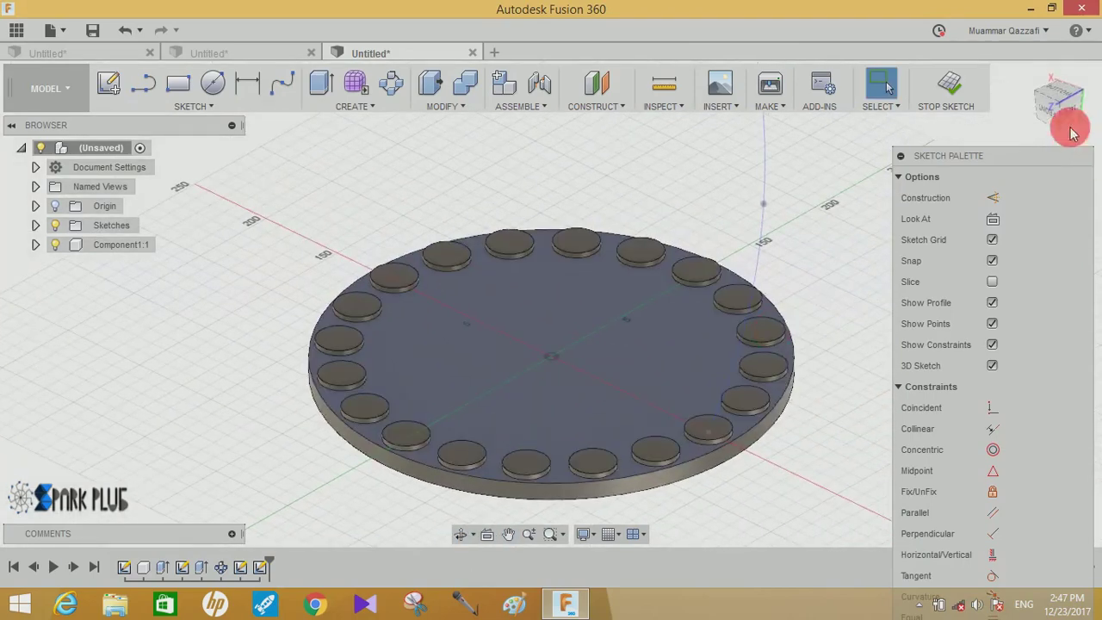
pyautogui.click(1064, 97)
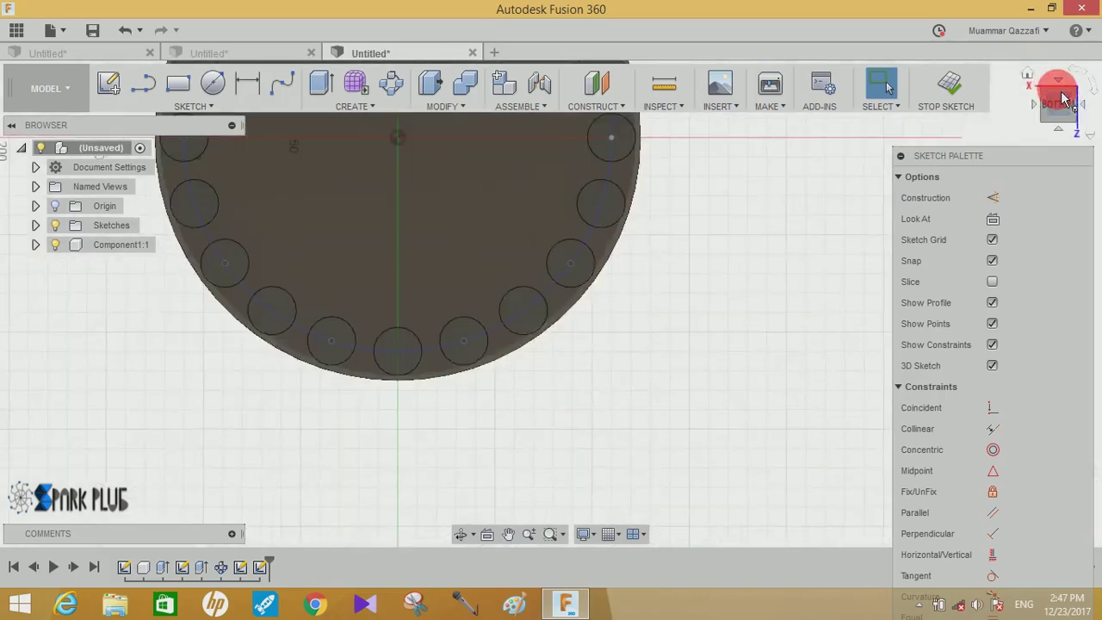
pyautogui.moveTo(664, 236); pyautogui.dragTo(582, 352, button='middle')
pyautogui.scroll(5, 561, 324)
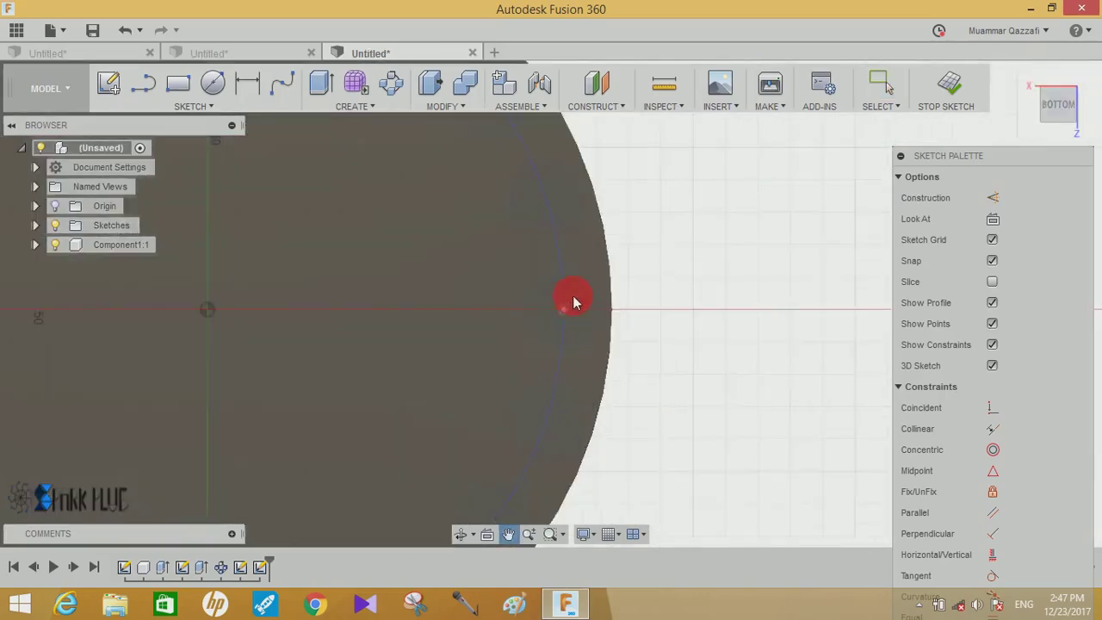
pyautogui.press('Escape')
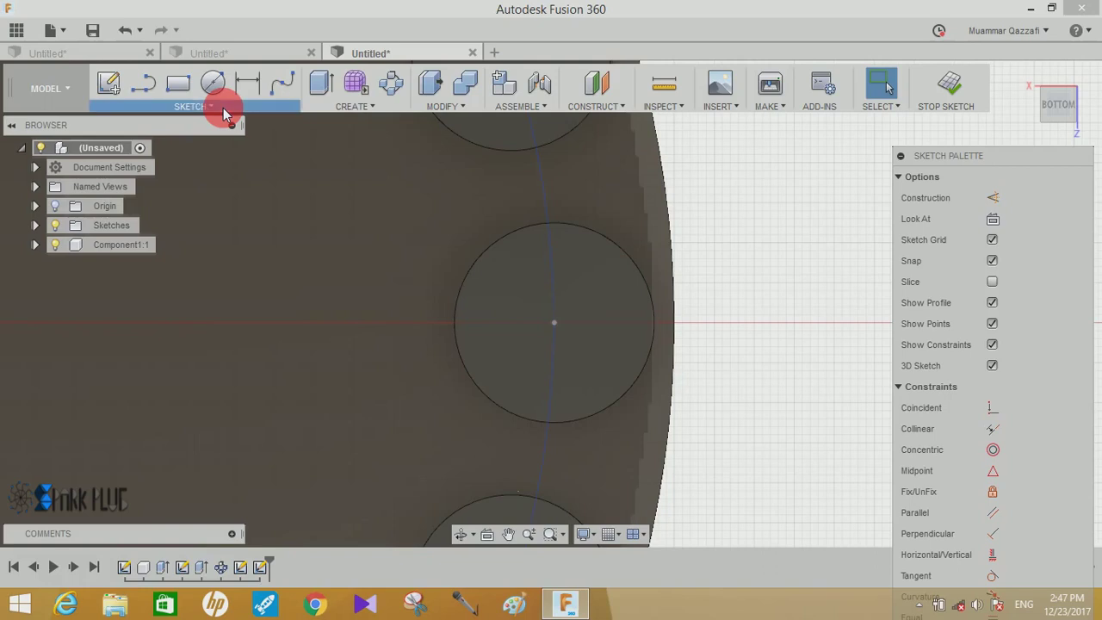
# Draw a centre-point rectangle centred on the boss circle's centre.
pyautogui.click(223, 108)
pyautogui.moveTo(193, 51)
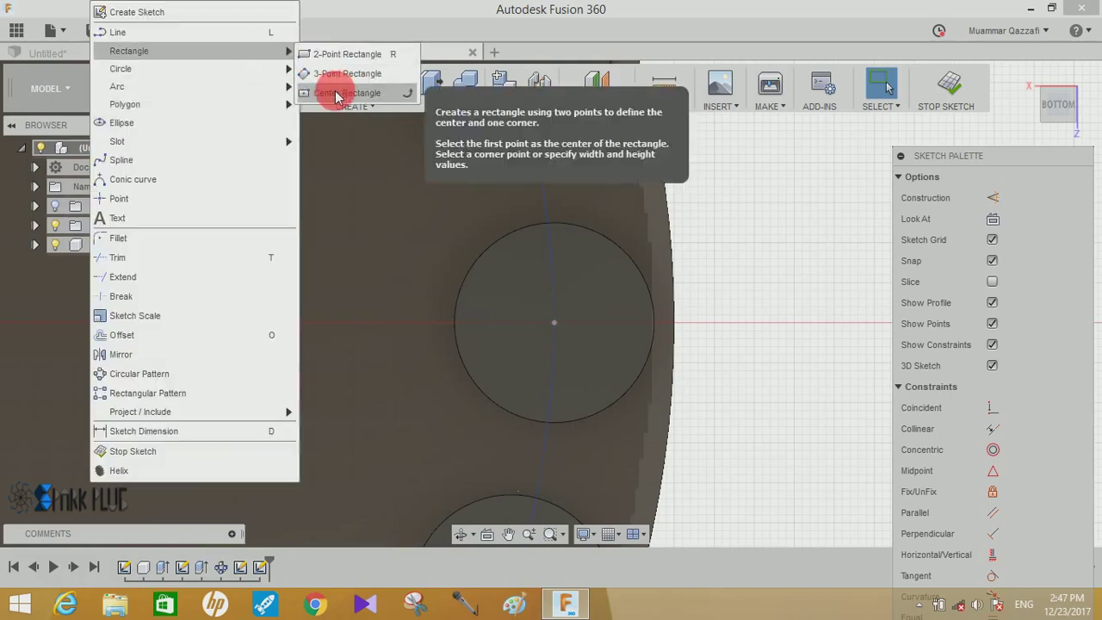
pyautogui.click(344, 92)
pyautogui.click(555, 324)
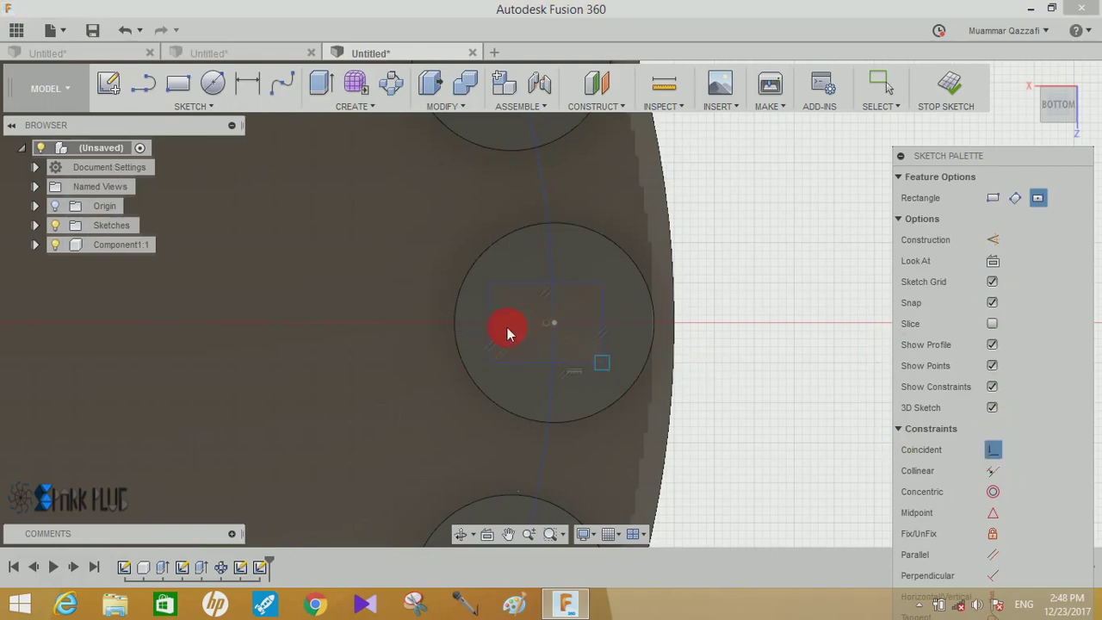
pyautogui.click(544, 330)
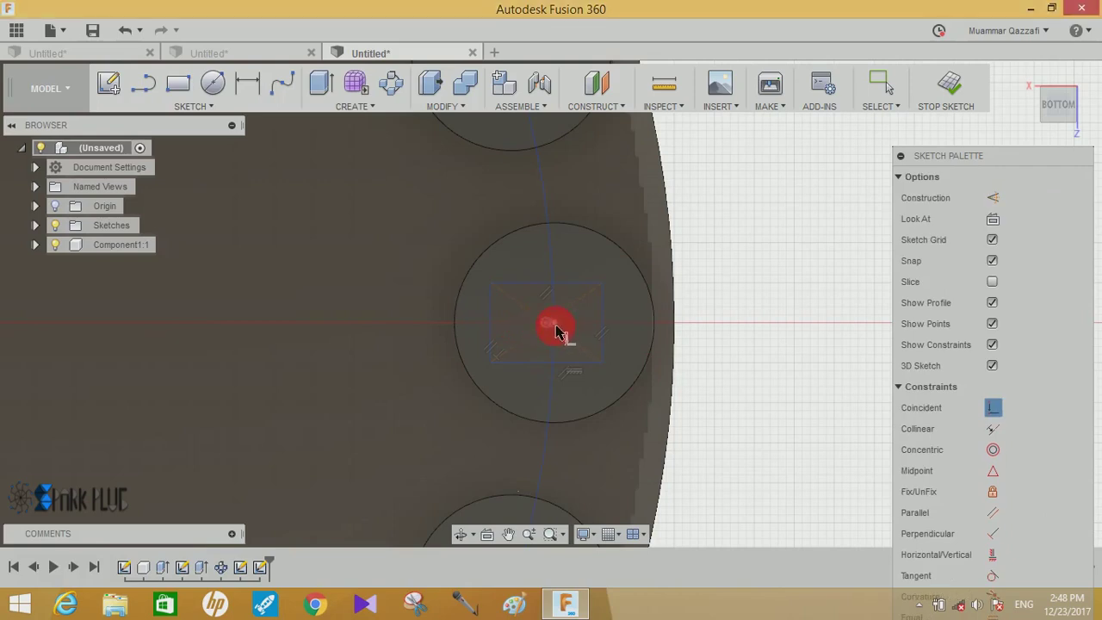
pyautogui.click(723, 338)
# Dimension the rectangle's height and width to 10 mm each, making a square.
pyautogui.click(247, 82)
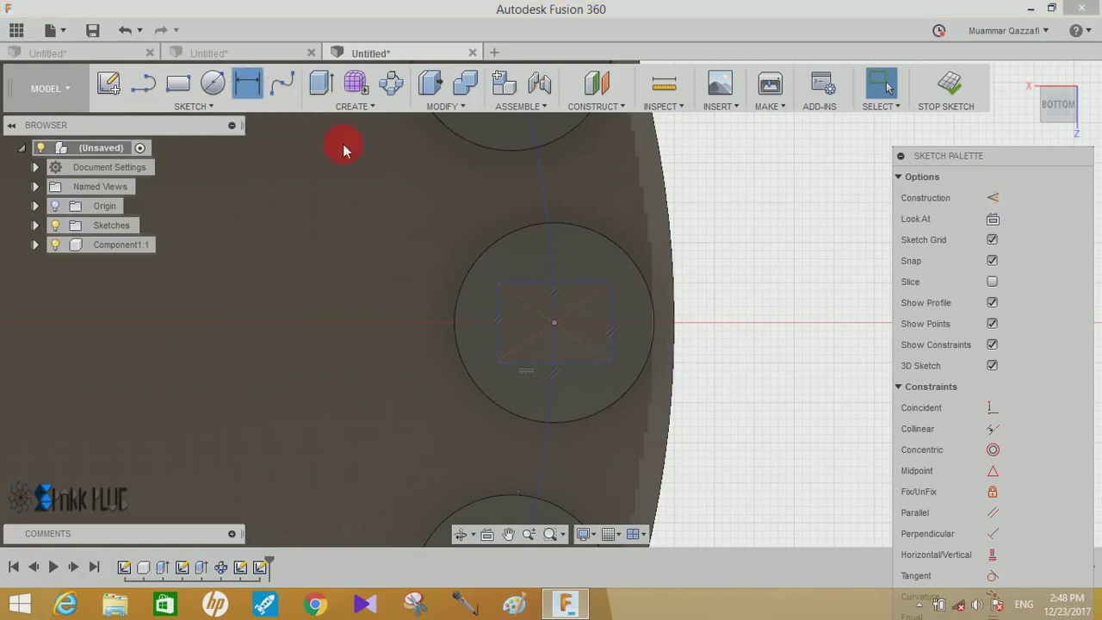
pyautogui.moveTo(721, 330); pyautogui.dragTo(732, 327)
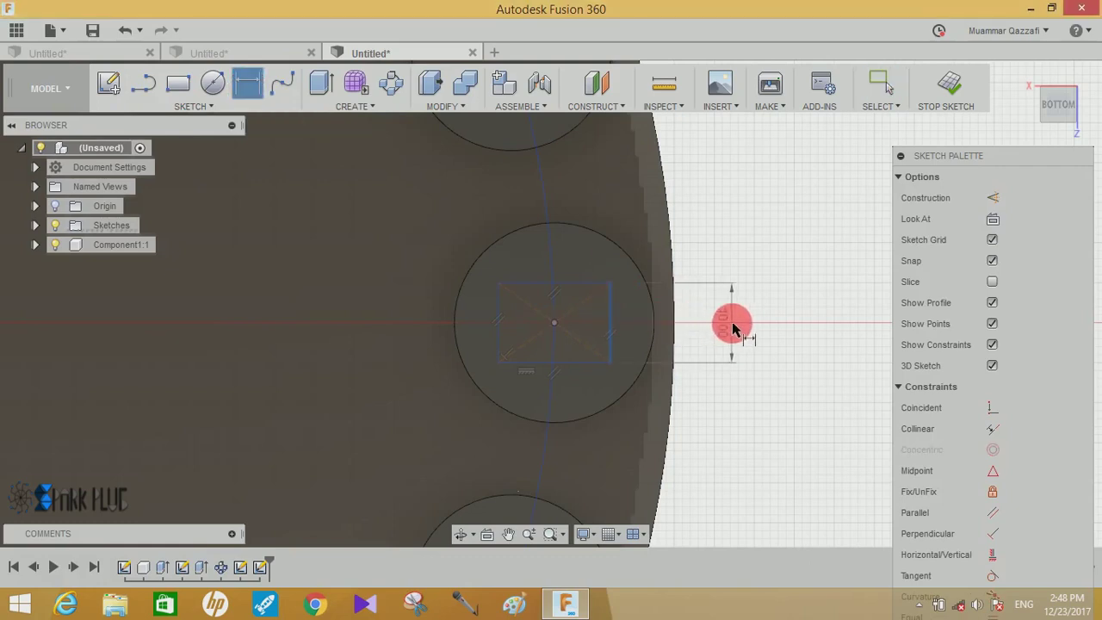
pyautogui.click(732, 328)
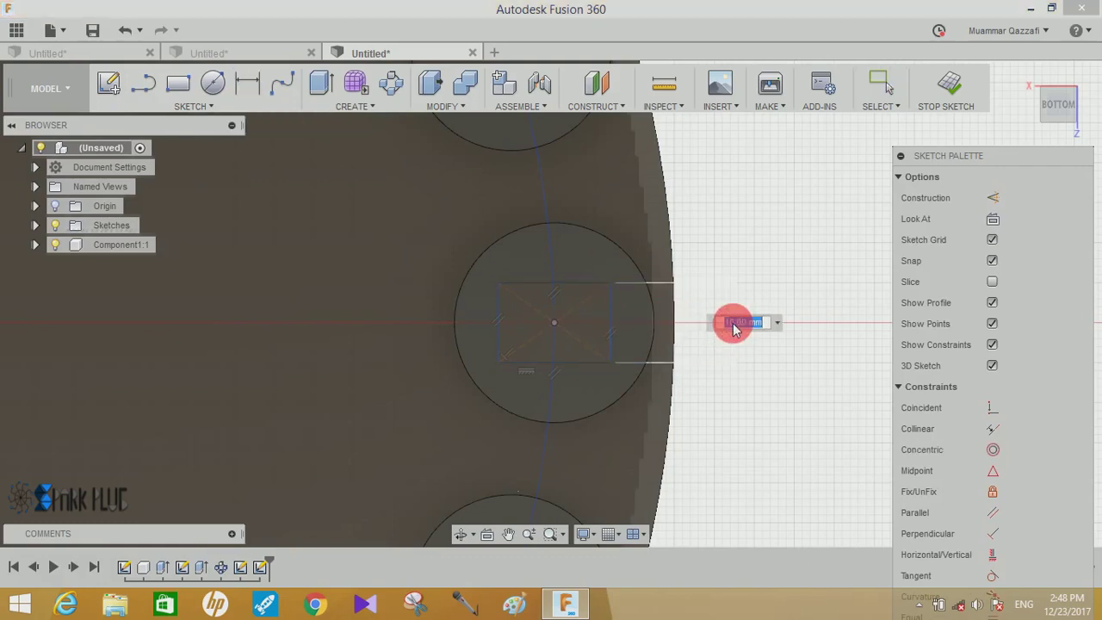
pyautogui.write('10')
pyautogui.press('Return')
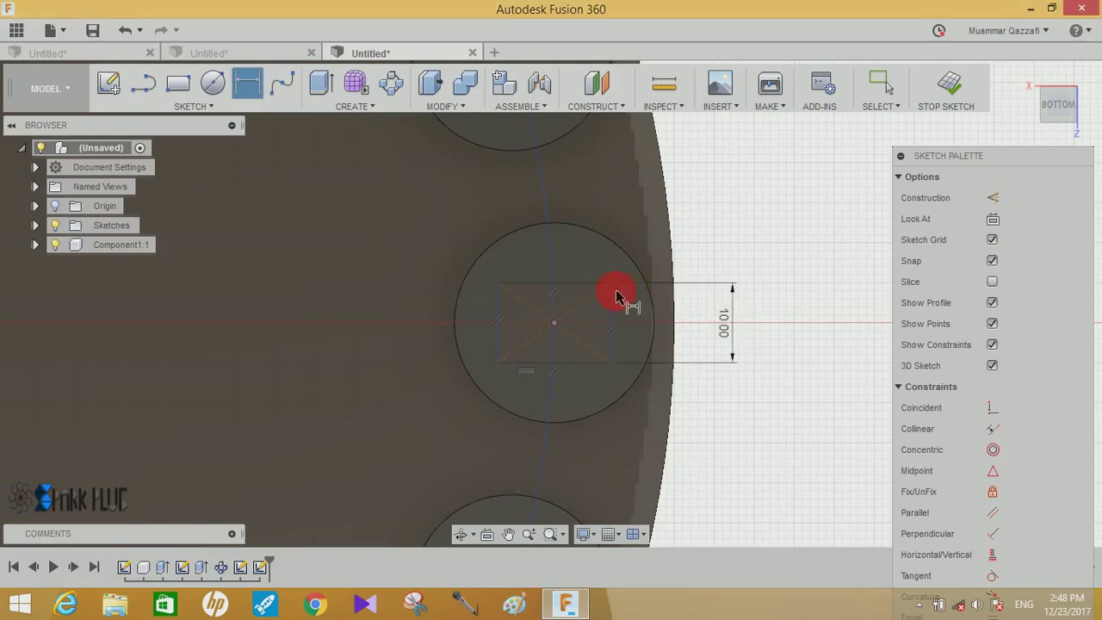
pyautogui.click(571, 208)
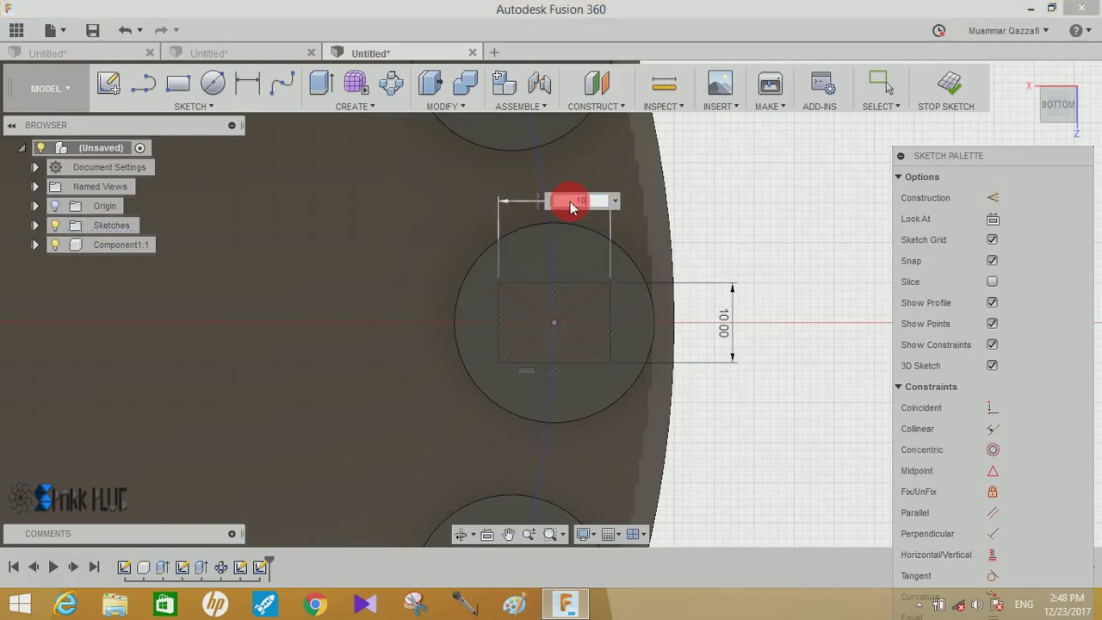
pyautogui.press('Return')
pyautogui.keyDown('shift'); pyautogui.moveTo(585, 252); pyautogui.dragTo(381, 154, button='middle'); pyautogui.keyUp('shift')
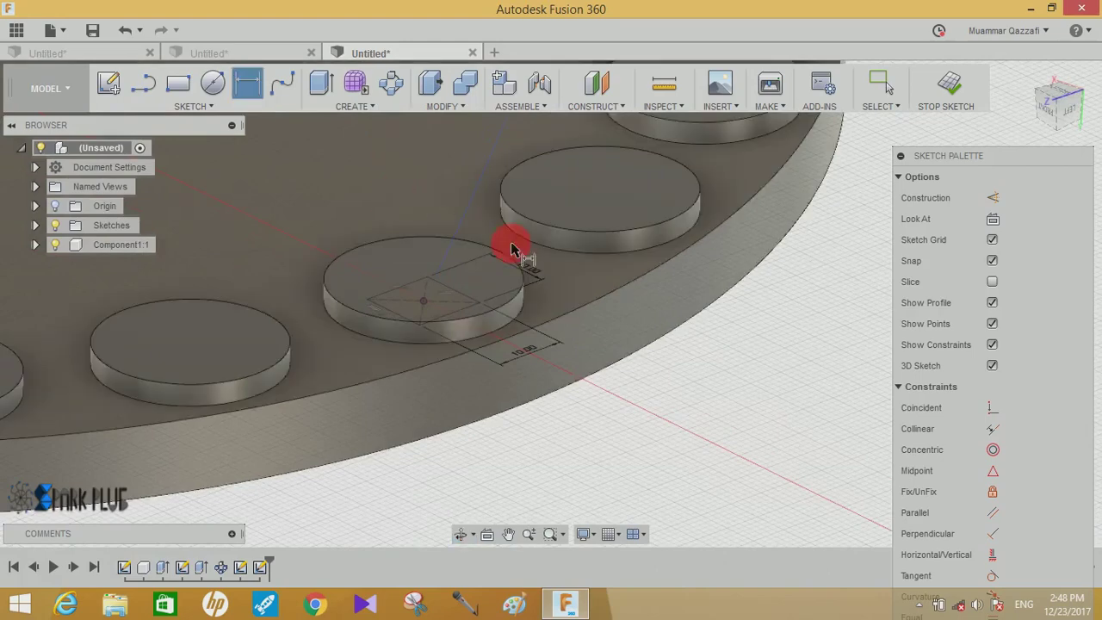
# Finish the sketch and start a sweep with the 10 mm square as its profile.
pyautogui.click(948, 84)
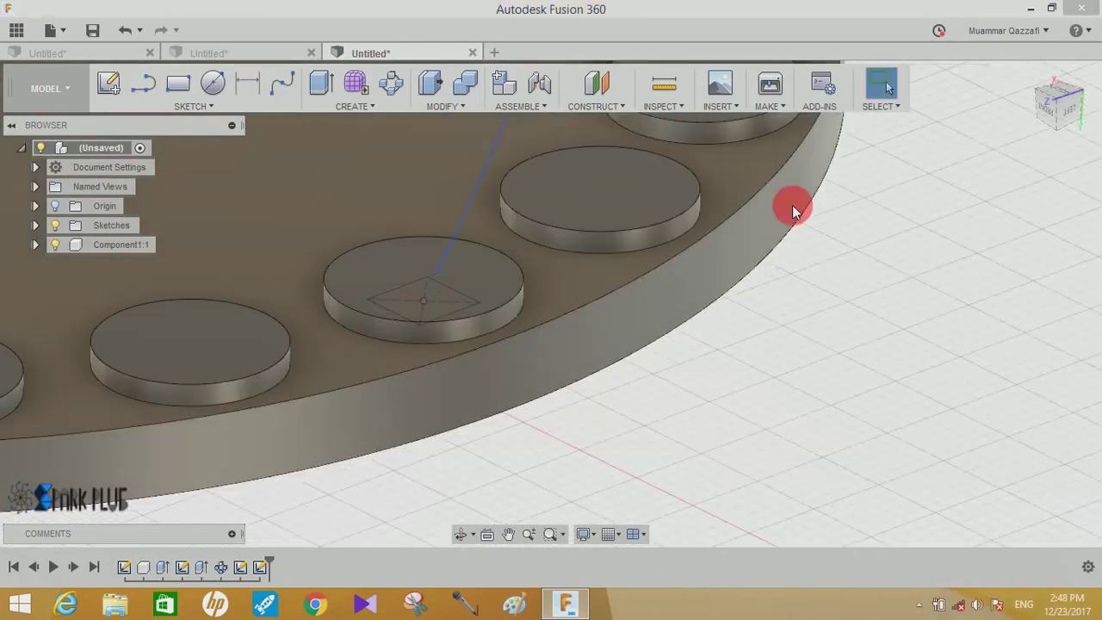
pyautogui.click(196, 111)
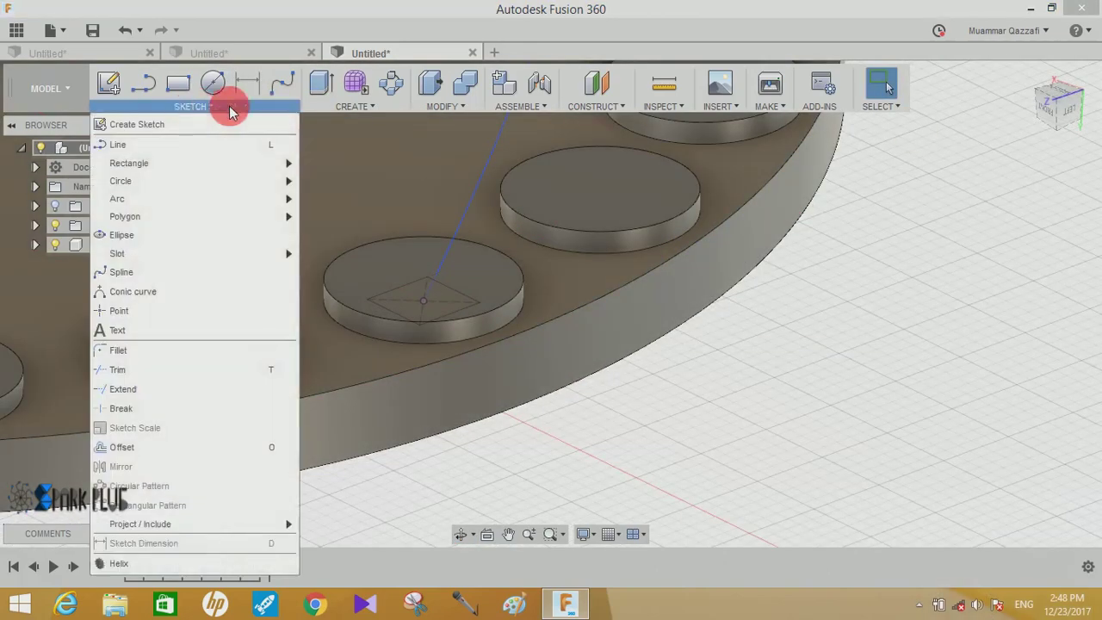
pyautogui.click(353, 106)
pyautogui.click(342, 180)
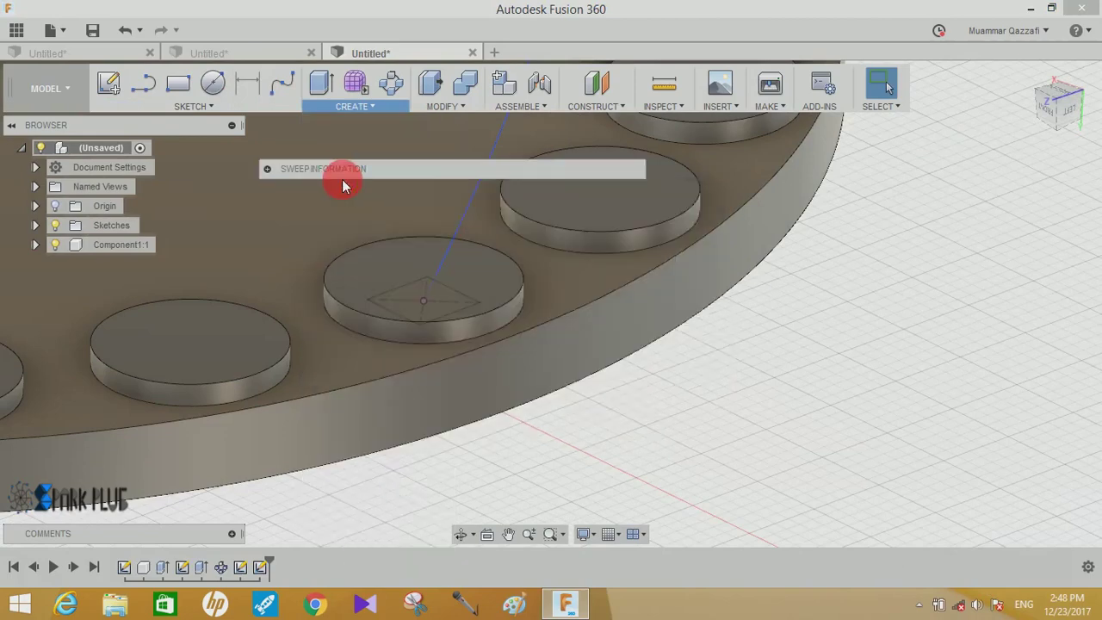
pyautogui.click(419, 309)
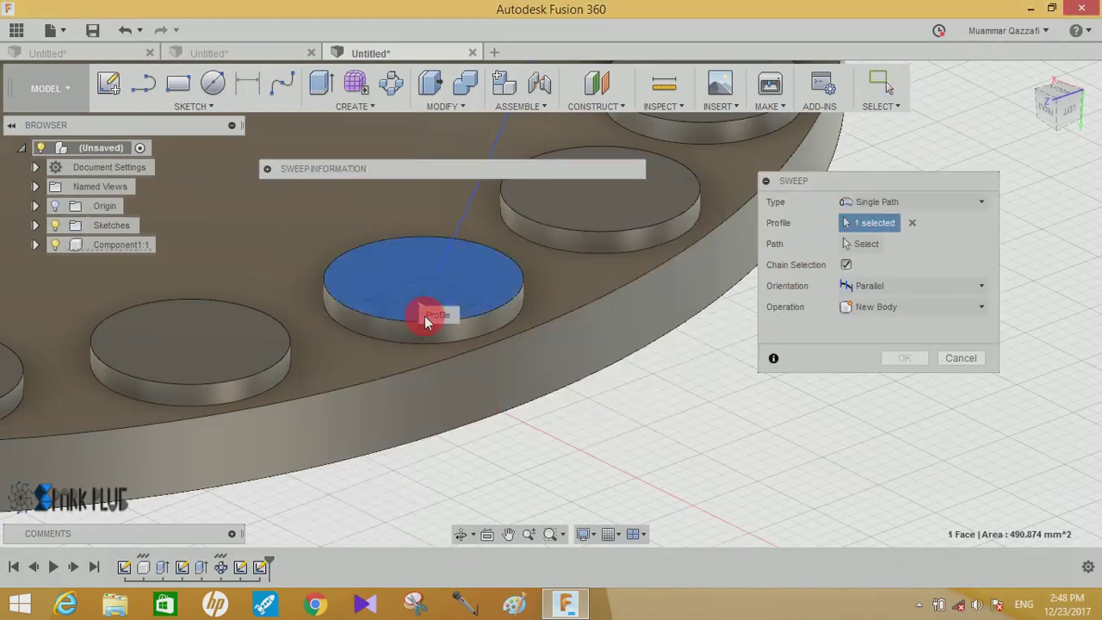
pyautogui.click(913, 224)
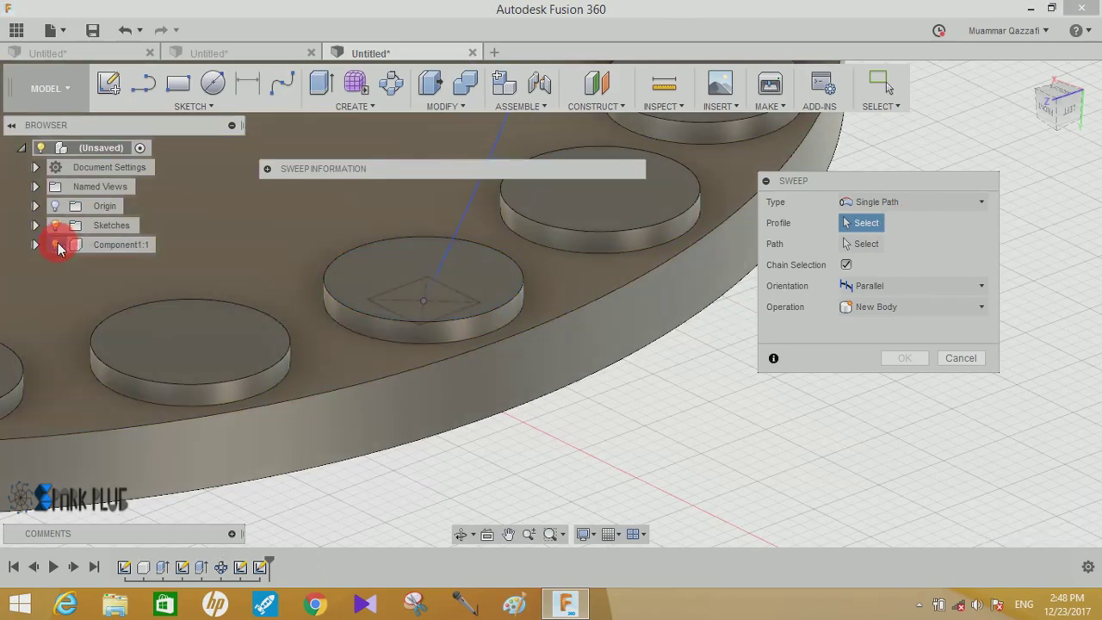
pyautogui.click(57, 246)
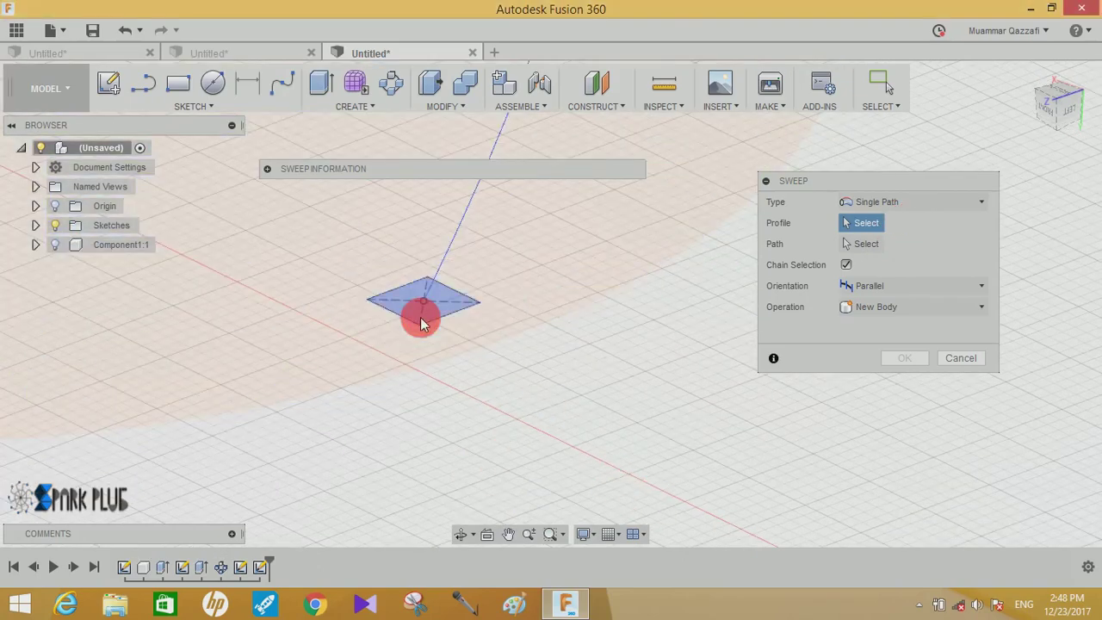
pyautogui.click(421, 323)
pyautogui.click(35, 245)
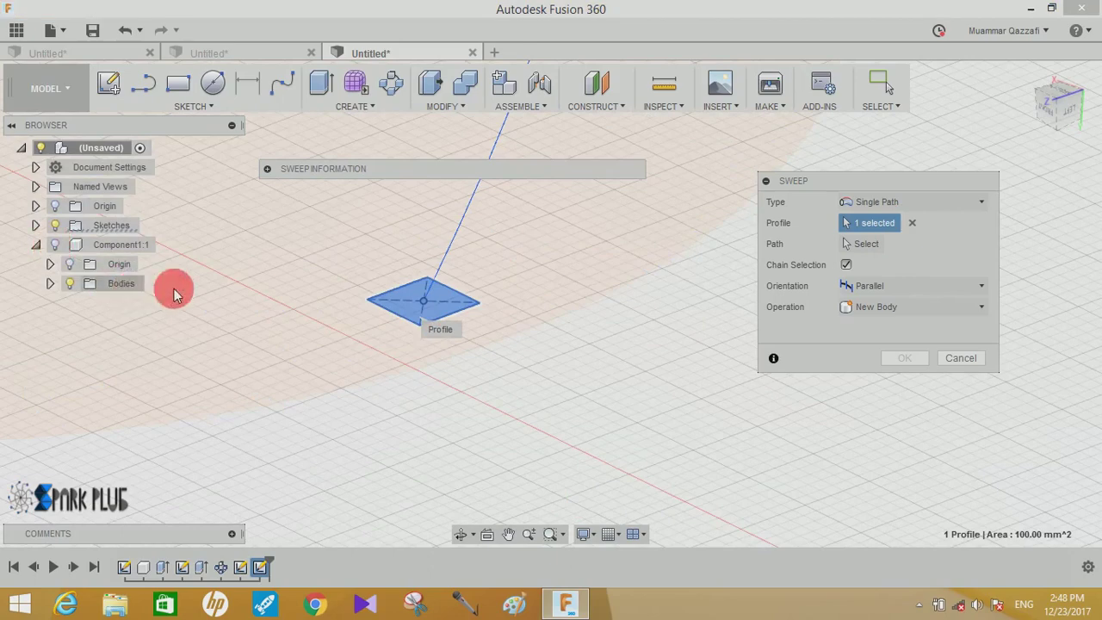
pyautogui.click(55, 245)
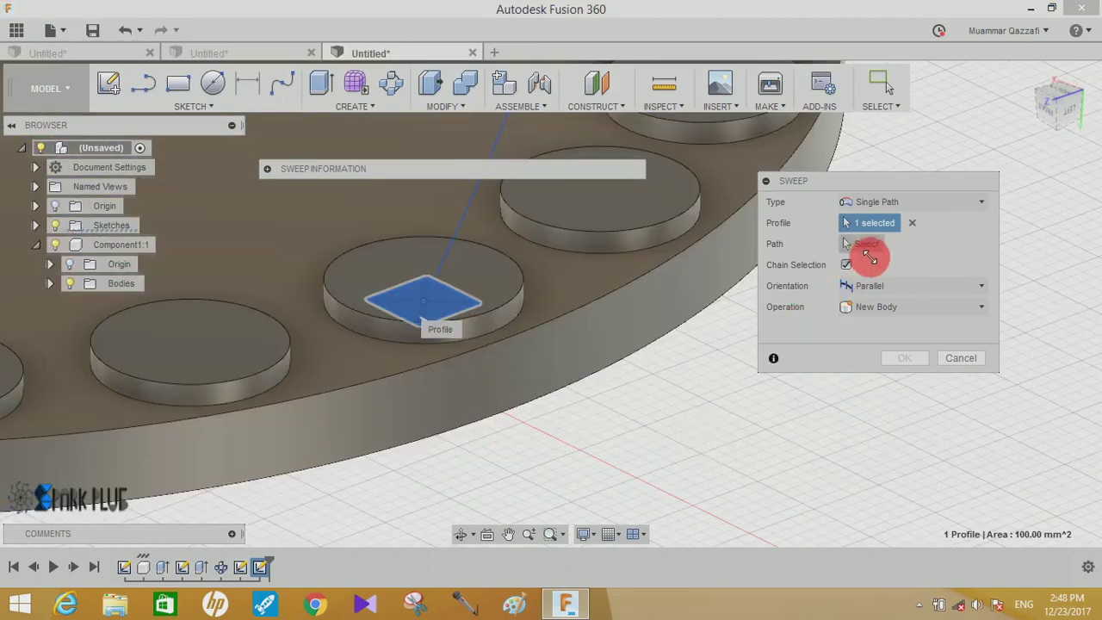
# Set the helix as sweep path, Parallel orientation, and Join operation.
pyautogui.click(862, 248)
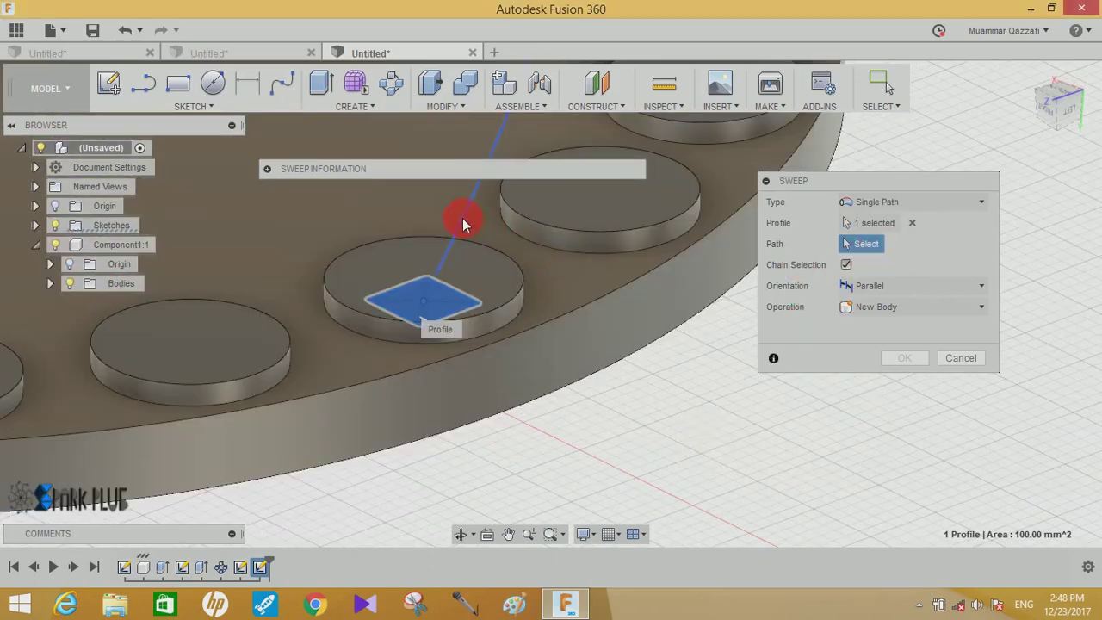
pyautogui.click(462, 217)
pyautogui.click(878, 307)
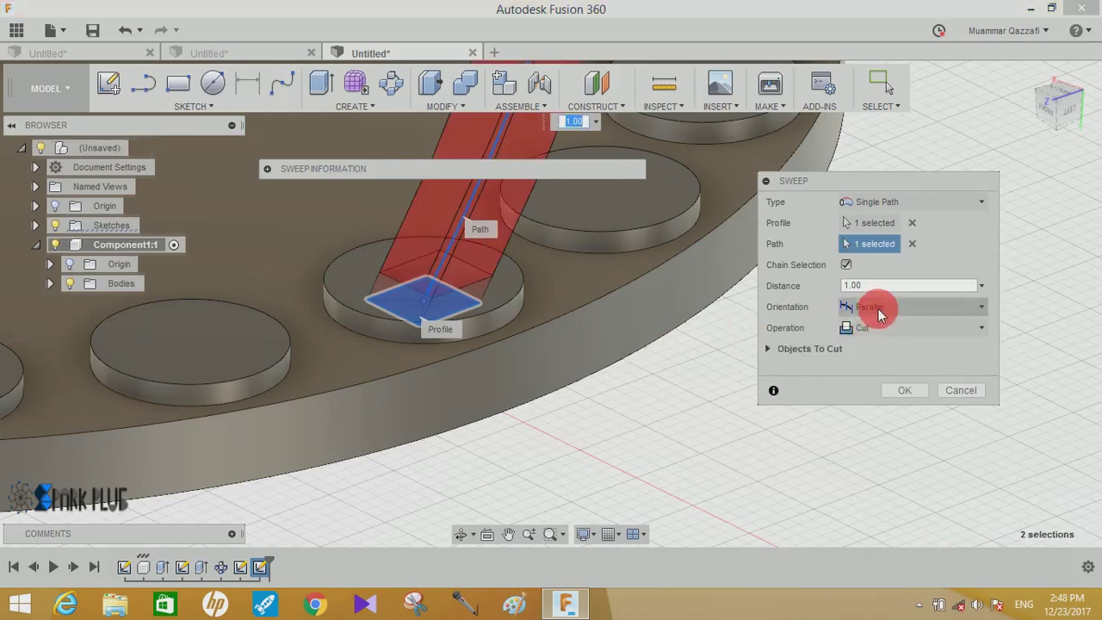
pyautogui.click(872, 347)
pyautogui.click(912, 328)
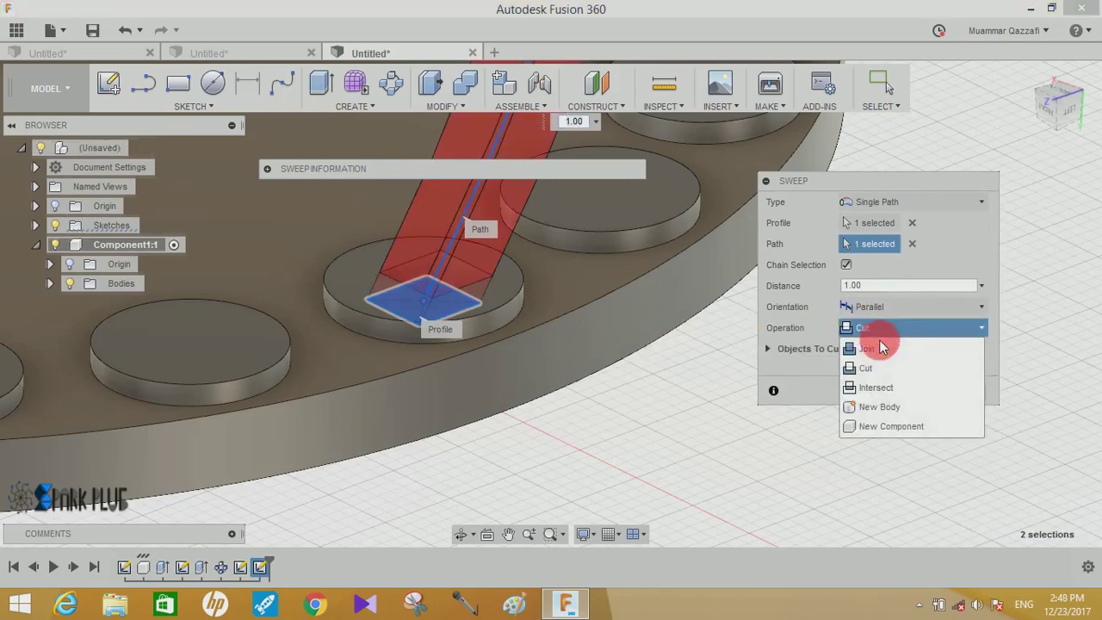
pyautogui.click(865, 367)
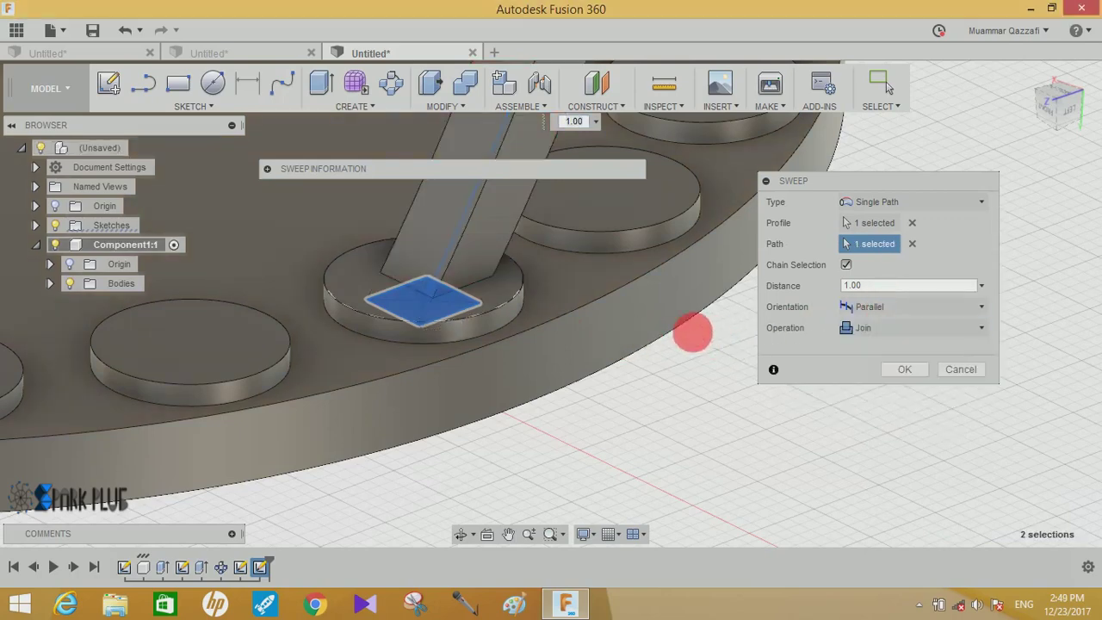
pyautogui.moveTo(695, 332); pyautogui.dragTo(824, 382, button='middle')
pyautogui.click(886, 307)
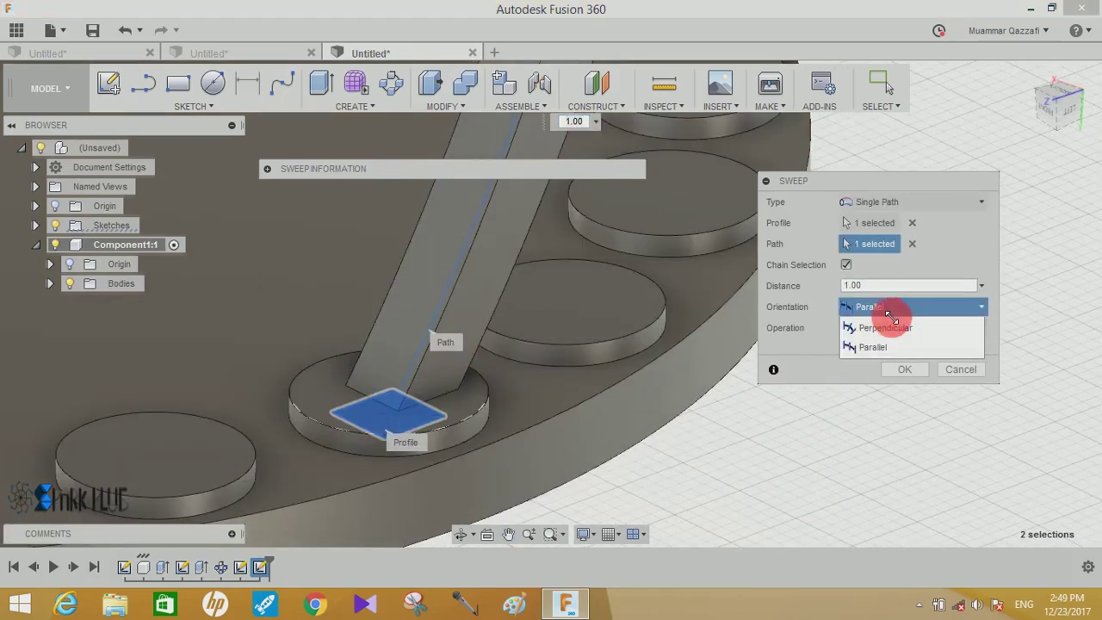
pyautogui.click(876, 351)
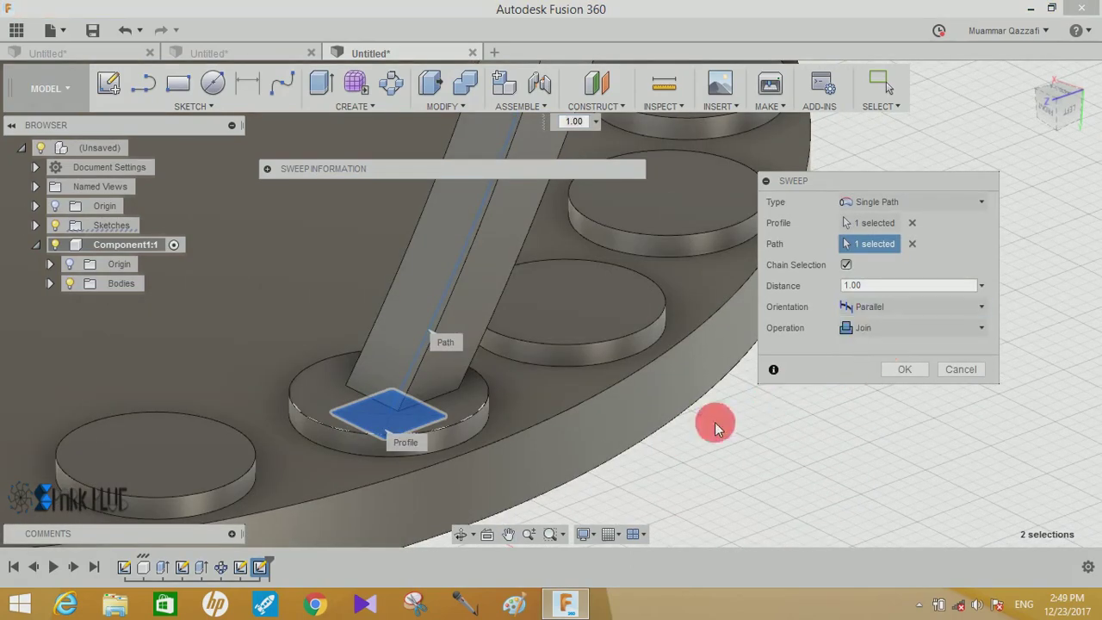
pyautogui.scroll(-2, 511, 329)
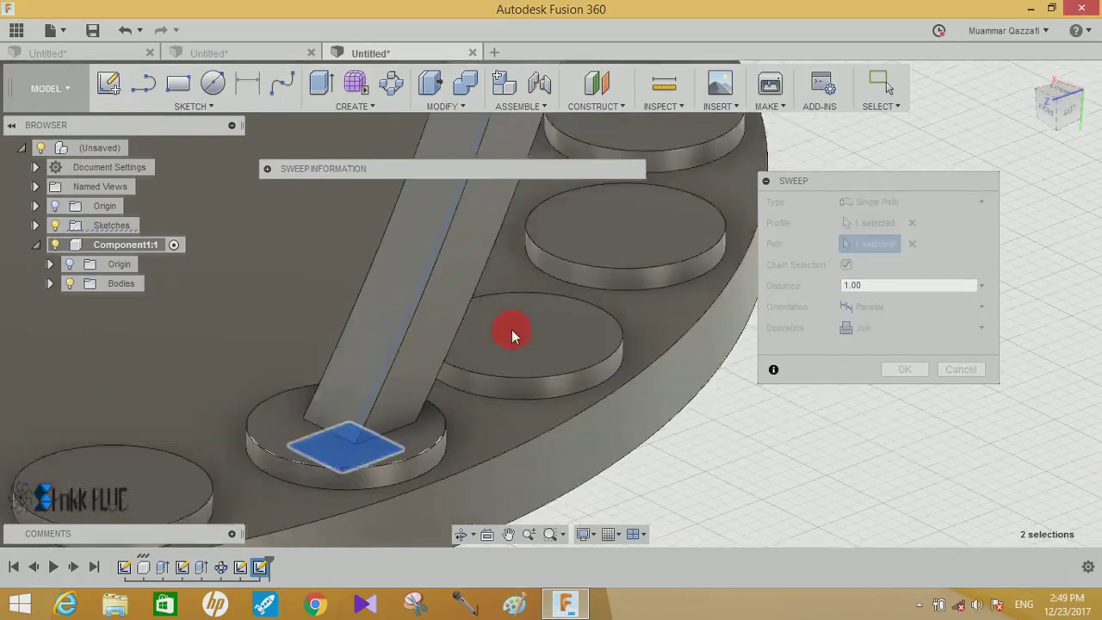
pyautogui.scroll(-2, 512, 328)
pyautogui.scroll(-2, 513, 328)
pyautogui.scroll(-2, 585, 279)
pyautogui.scroll(-2, 587, 277)
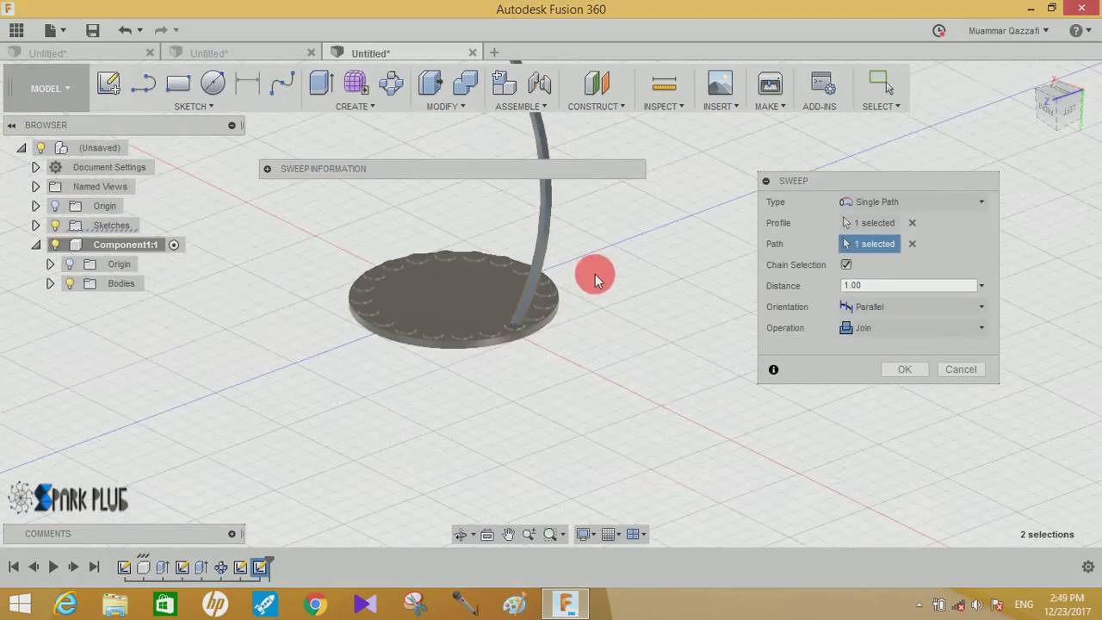
pyautogui.scroll(-2, 590, 276)
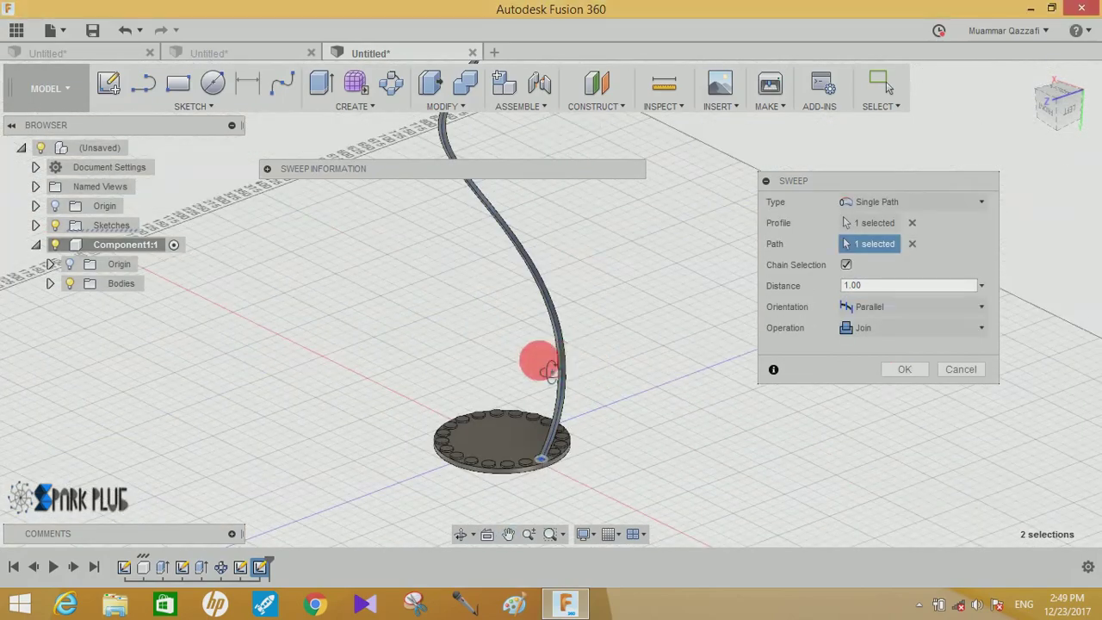
pyautogui.moveTo(529, 358)
pyautogui.keyDown('shift'); pyautogui.mouseDown(button='middle')
pyautogui.moveTo(480, 346)
pyautogui.moveTo(572, 310)
pyautogui.moveTo(509, 352)
pyautogui.moveTo(480, 401)
pyautogui.moveTo(568, 347)
pyautogui.mouseUp(button='middle'); pyautogui.keyUp('shift')
pyautogui.scroll(2, 551, 347)
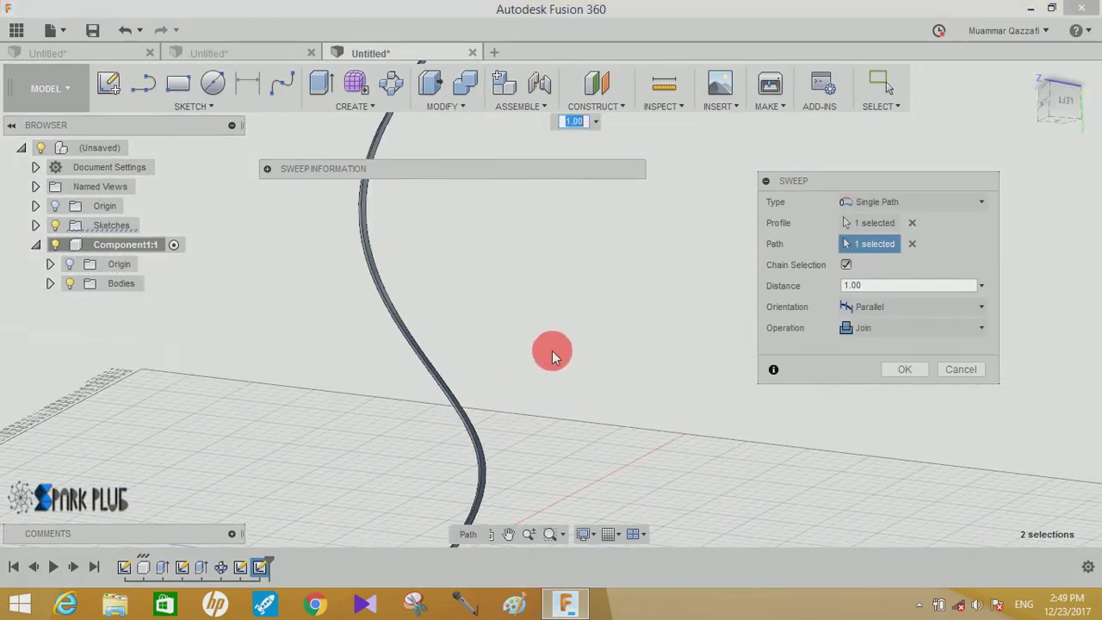
pyautogui.scroll(2, 487, 382)
pyautogui.moveTo(487, 381)
pyautogui.keyDown('shift'); pyautogui.mouseDown(button='middle')
pyautogui.moveTo(445, 390)
pyautogui.moveTo(578, 283)
pyautogui.moveTo(597, 453)
pyautogui.moveTo(598, 396)
pyautogui.mouseUp(button='middle'); pyautogui.keyUp('shift')
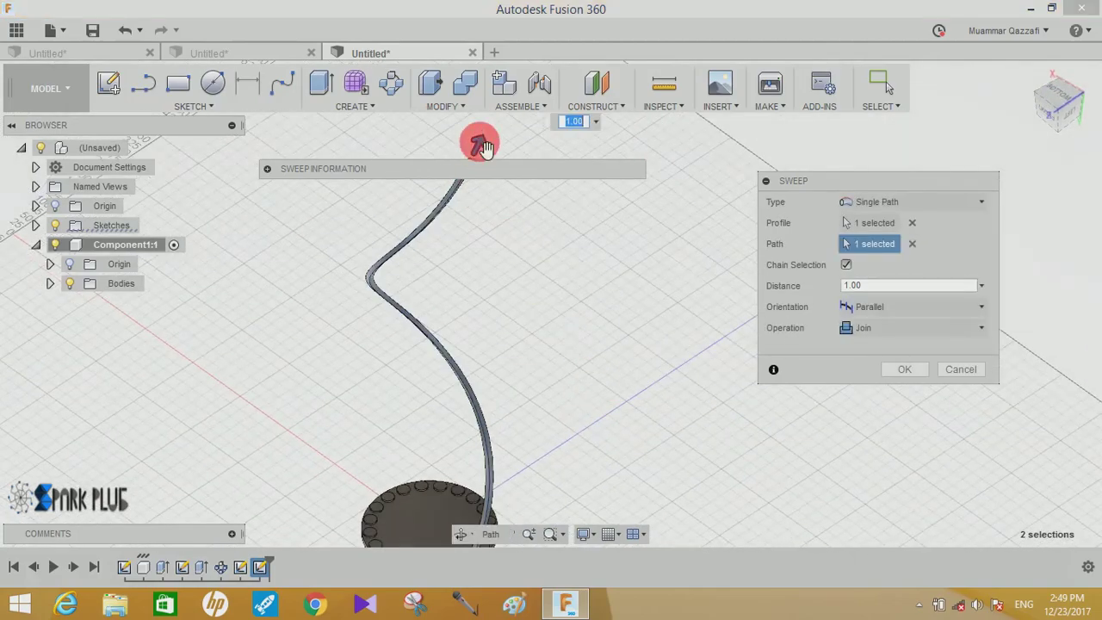
# Drag the sweep's end to a distance of 0.364 along the path and apply the sweep.
pyautogui.moveTo(456, 201)
pyautogui.mouseDown()
pyautogui.moveTo(395, 271)
pyautogui.moveTo(410, 315)
pyautogui.moveTo(437, 335)
pyautogui.moveTo(506, 310)
pyautogui.mouseUp()
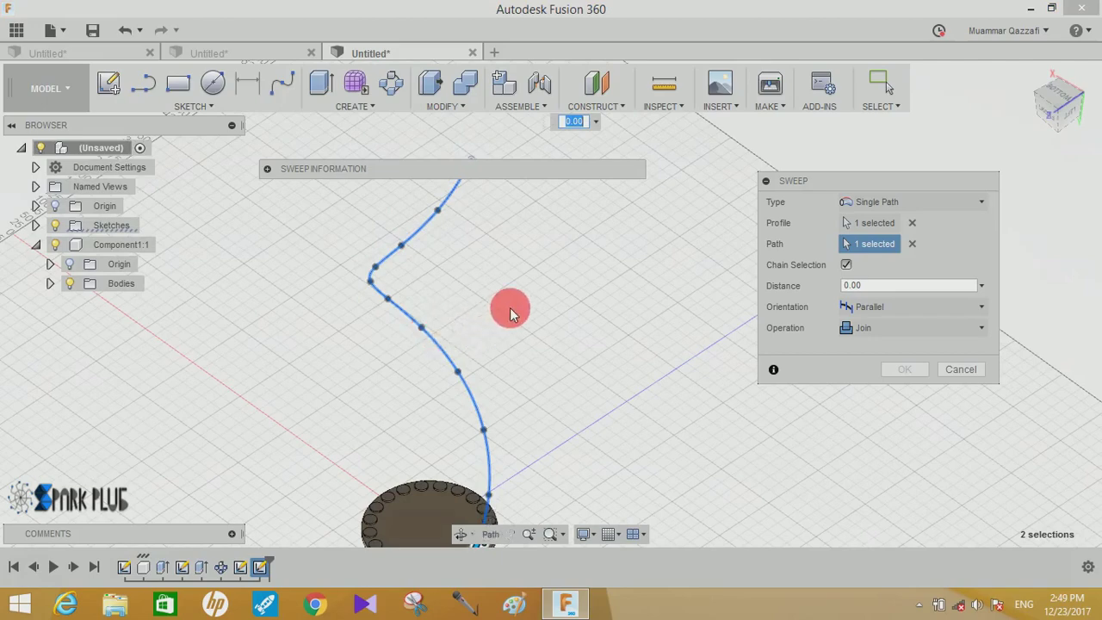
pyautogui.moveTo(509, 307); pyautogui.dragTo(568, 233, button='middle')
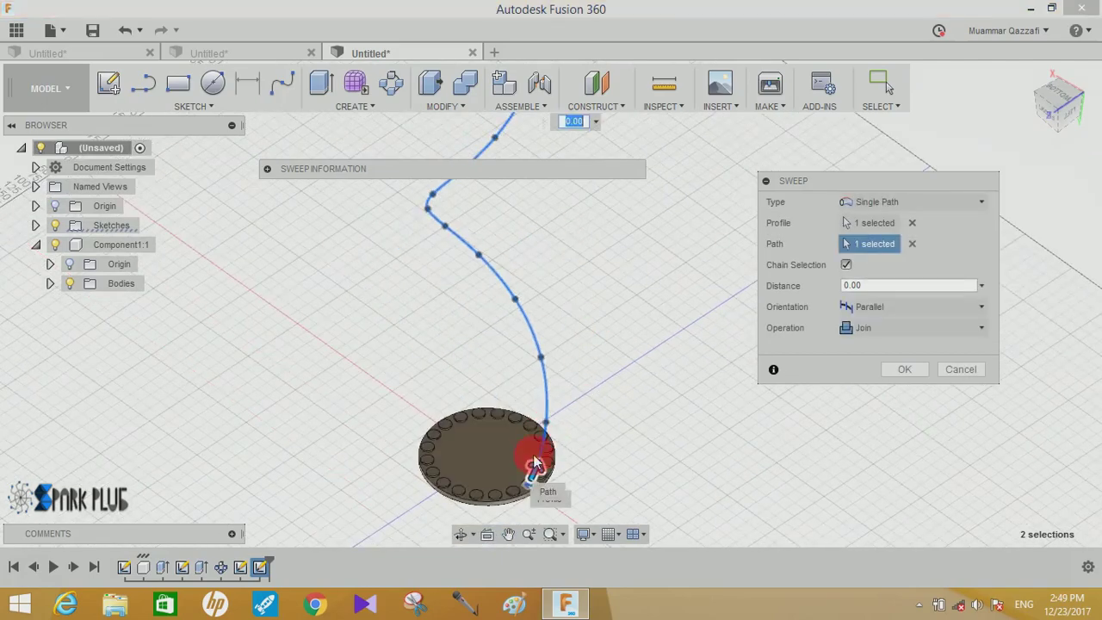
pyautogui.moveTo(536, 471)
pyautogui.mouseDown()
pyautogui.moveTo(551, 459)
pyautogui.moveTo(546, 423)
pyautogui.moveTo(557, 394)
pyautogui.moveTo(513, 286)
pyautogui.moveTo(604, 308)
pyautogui.mouseUp()
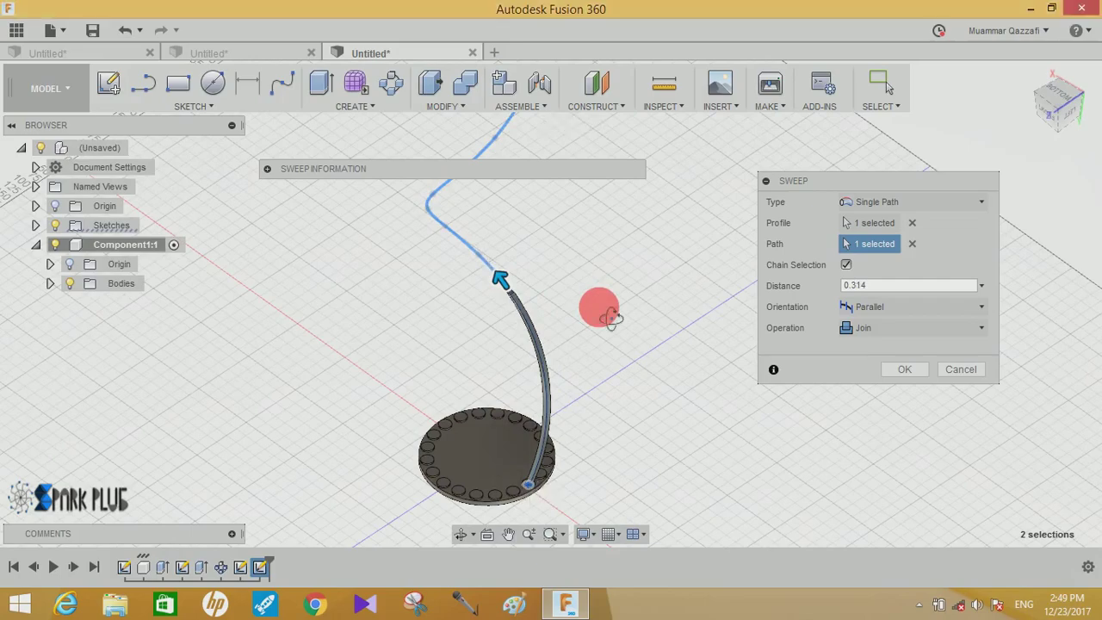
pyautogui.moveTo(595, 305)
pyautogui.keyDown('shift'); pyautogui.mouseDown(button='middle')
pyautogui.moveTo(483, 287)
pyautogui.moveTo(575, 344)
pyautogui.mouseUp(button='middle'); pyautogui.keyUp('shift')
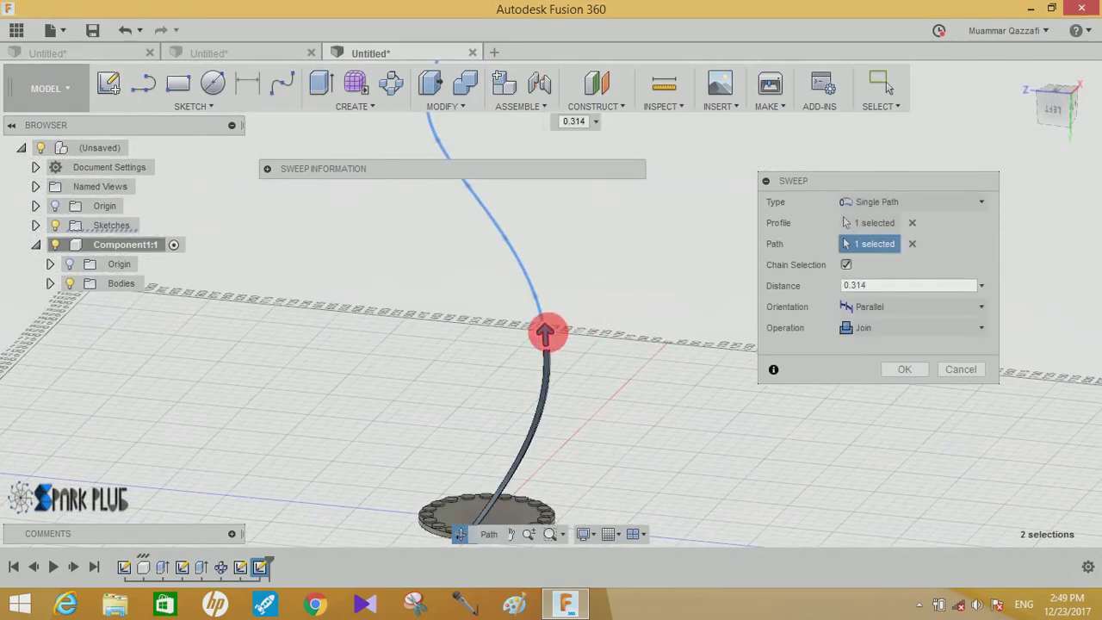
pyautogui.moveTo(546, 332); pyautogui.dragTo(552, 335)
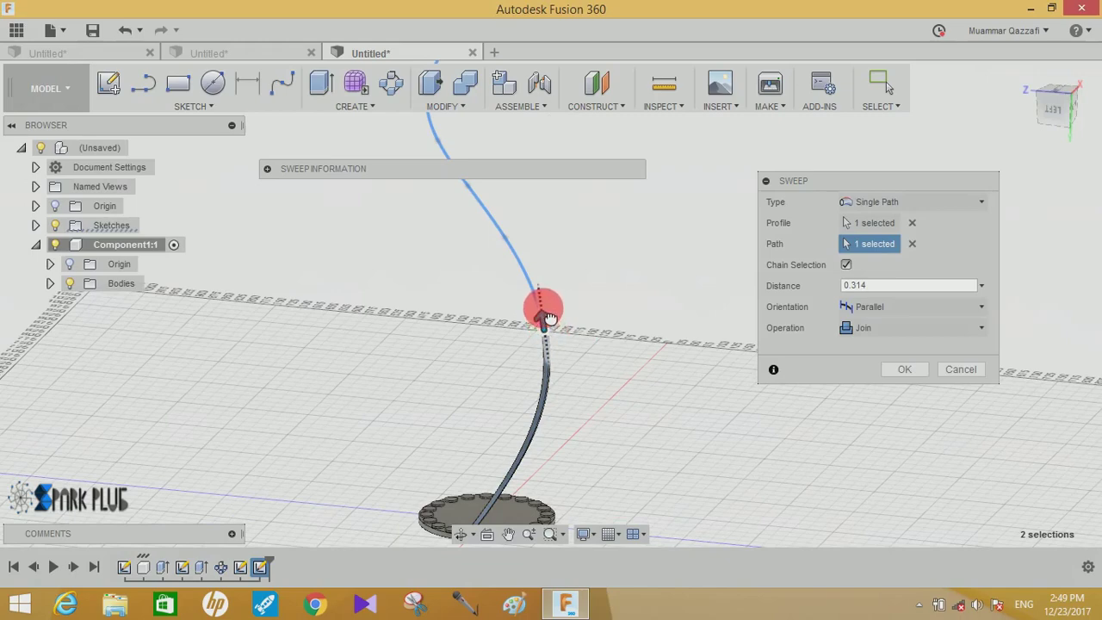
pyautogui.moveTo(545, 310); pyautogui.dragTo(545, 309)
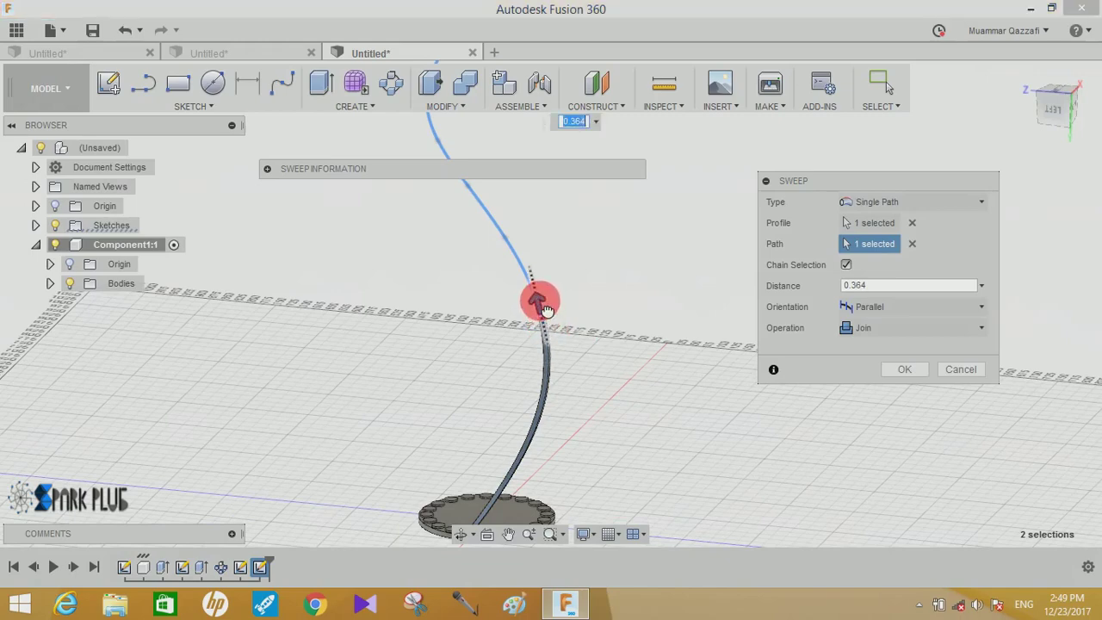
pyautogui.click(914, 375)
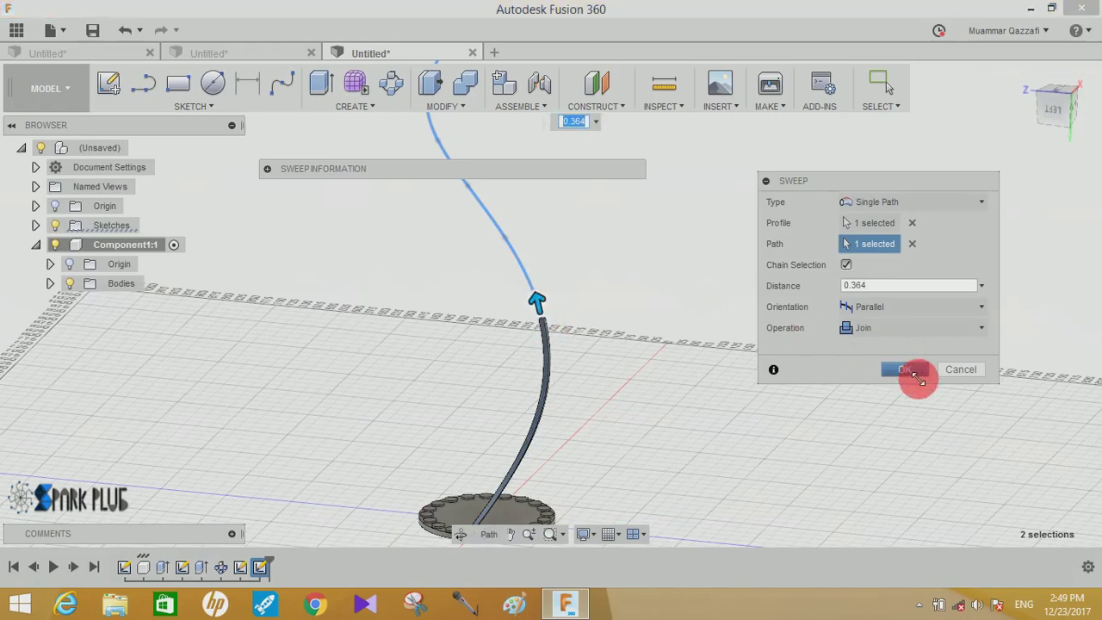
# Zoom to the swept bar's square end face and start a circle sketch on it.
pyautogui.scroll(-2, 713, 392)
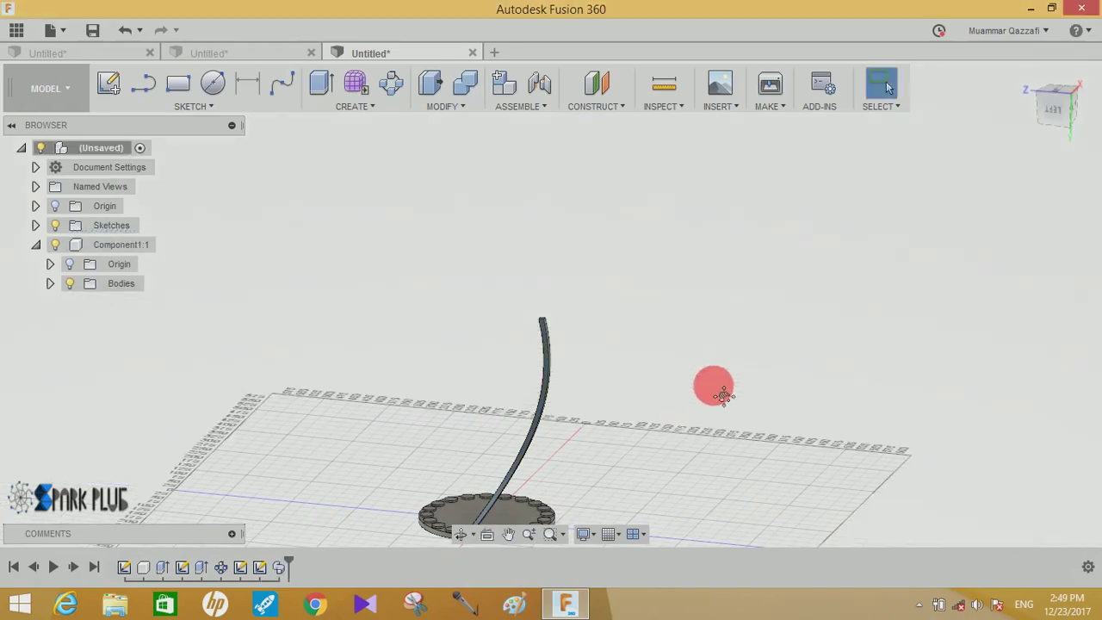
pyautogui.moveTo(713, 388)
pyautogui.mouseDown(button='middle')
pyautogui.moveTo(769, 278)
pyautogui.moveTo(635, 356)
pyautogui.moveTo(555, 325)
pyautogui.moveTo(270, 307)
pyautogui.moveTo(590, 286)
pyautogui.moveTo(573, 191)
pyautogui.mouseUp(button='middle')
pyautogui.scroll(3, 573, 191)
pyautogui.scroll(2, 573, 184)
pyautogui.scroll(2, 585, 172)
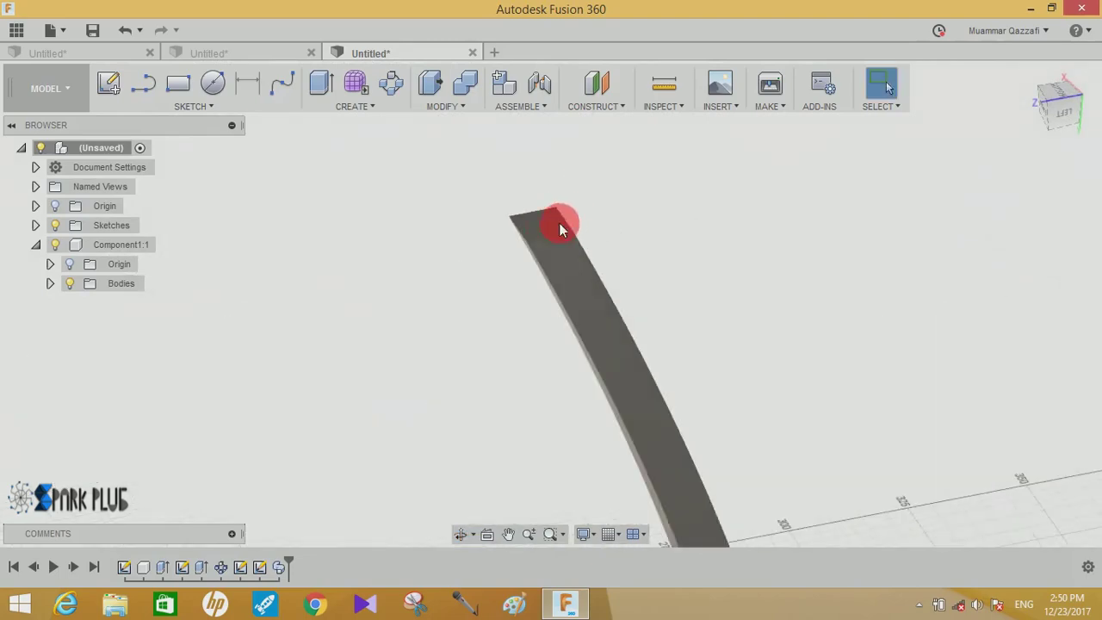
pyautogui.click(542, 226)
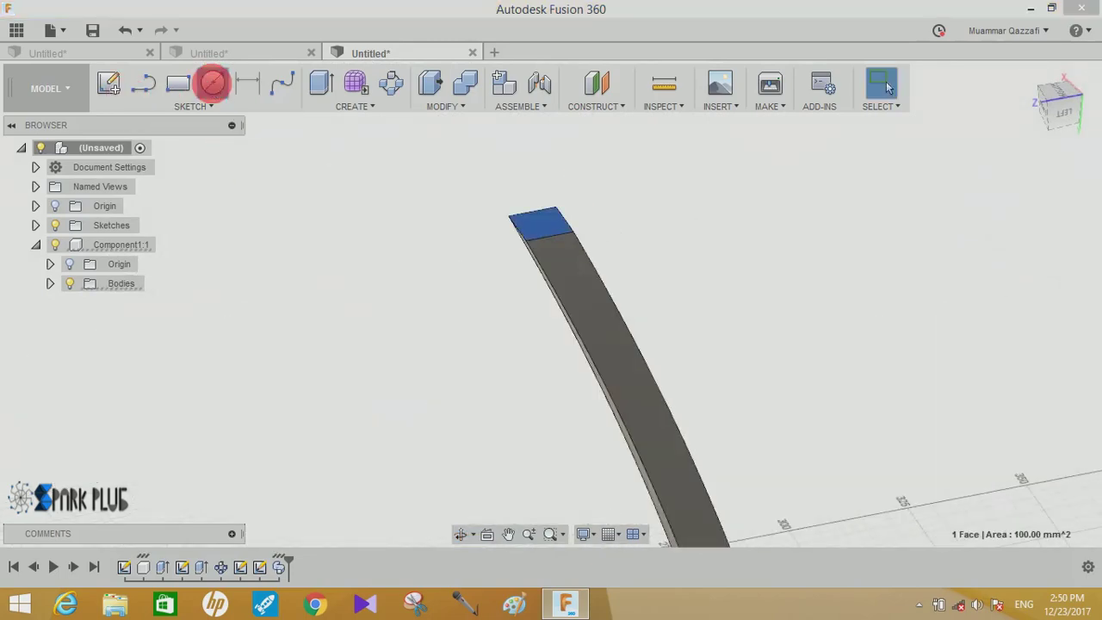
pyautogui.click(212, 83)
pyautogui.click(559, 293)
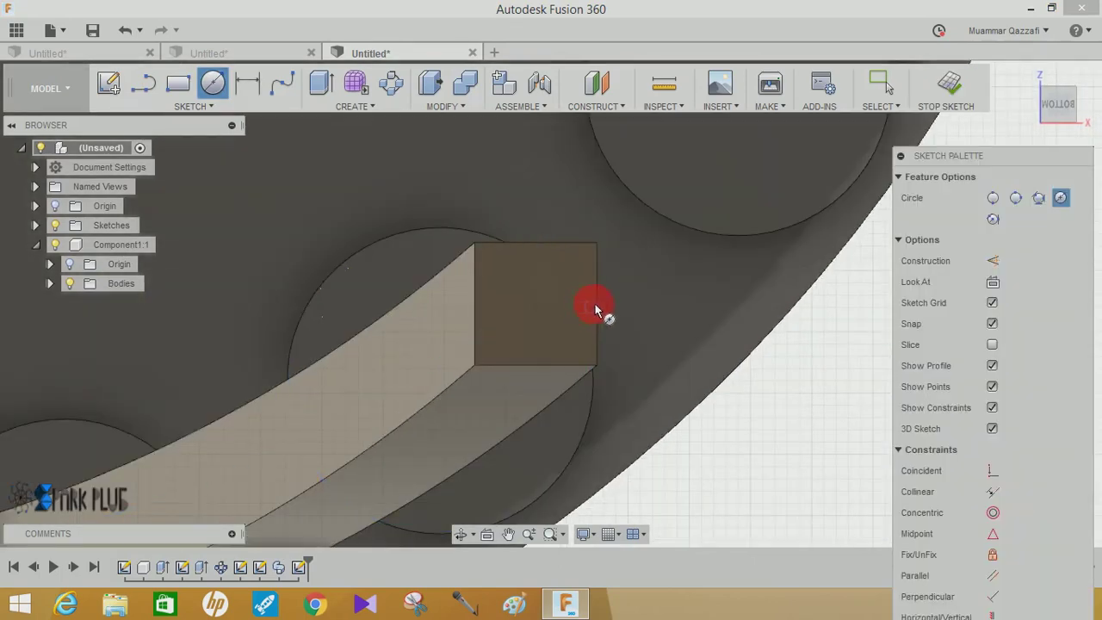
# Draw an 18 mm diameter circle centred on the square face and dimension it at 18 mm.
pyautogui.click(535, 301)
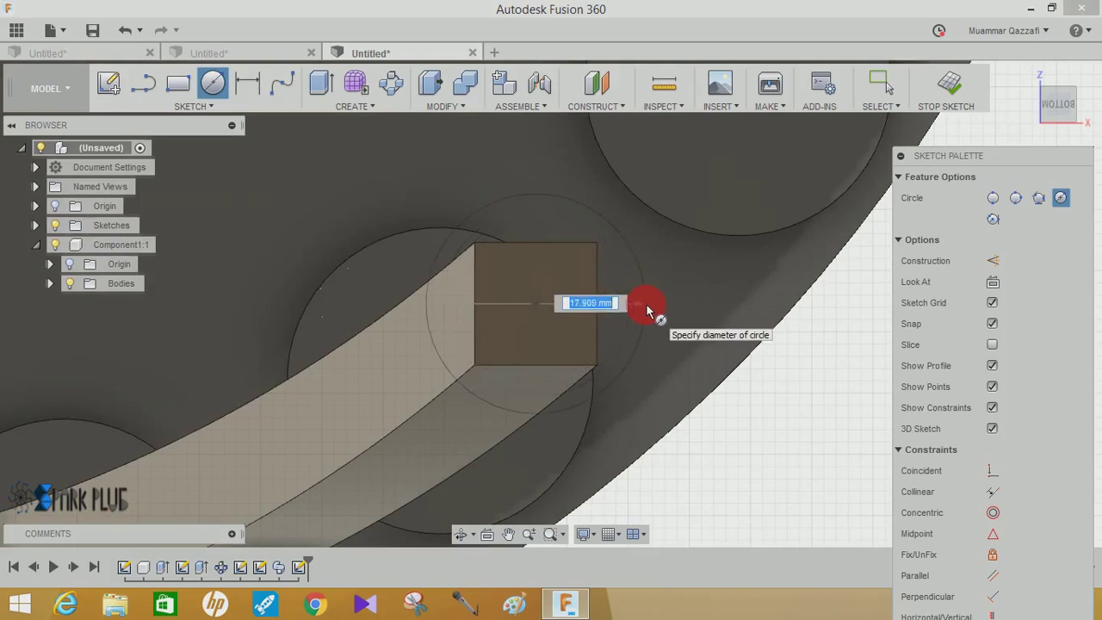
pyautogui.write('18')
pyautogui.press('Tab')
pyautogui.press('Return')
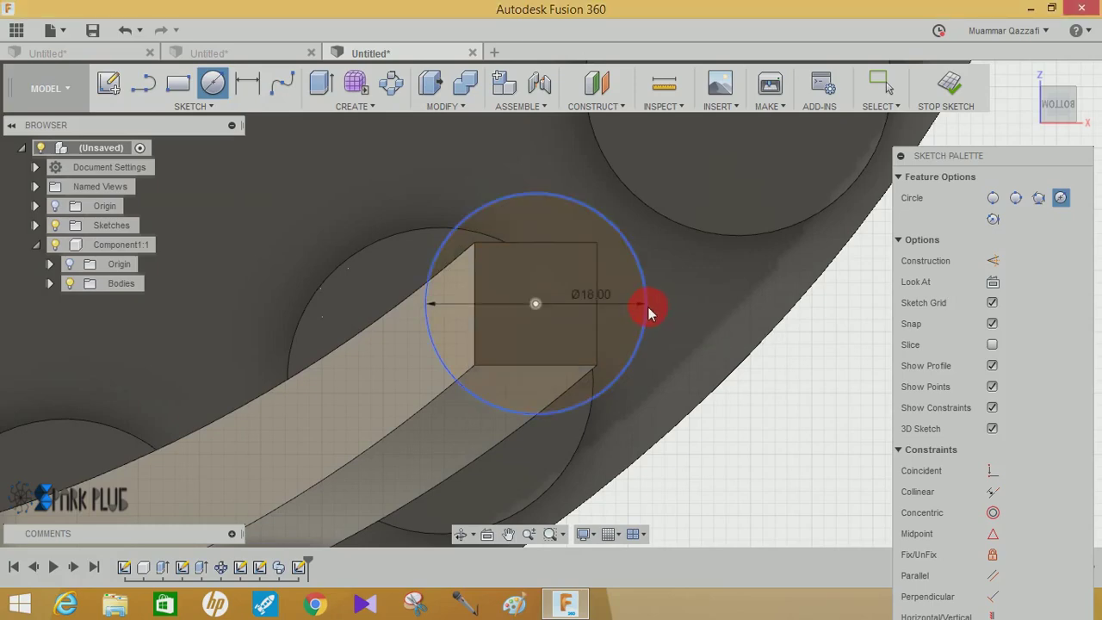
pyautogui.press('Escape')
pyautogui.moveTo(647, 306)
pyautogui.keyDown('shift'); pyautogui.mouseDown(button='middle')
pyautogui.moveTo(651, 287)
pyautogui.moveTo(635, 258)
pyautogui.mouseUp(button='middle'); pyautogui.keyUp('shift')
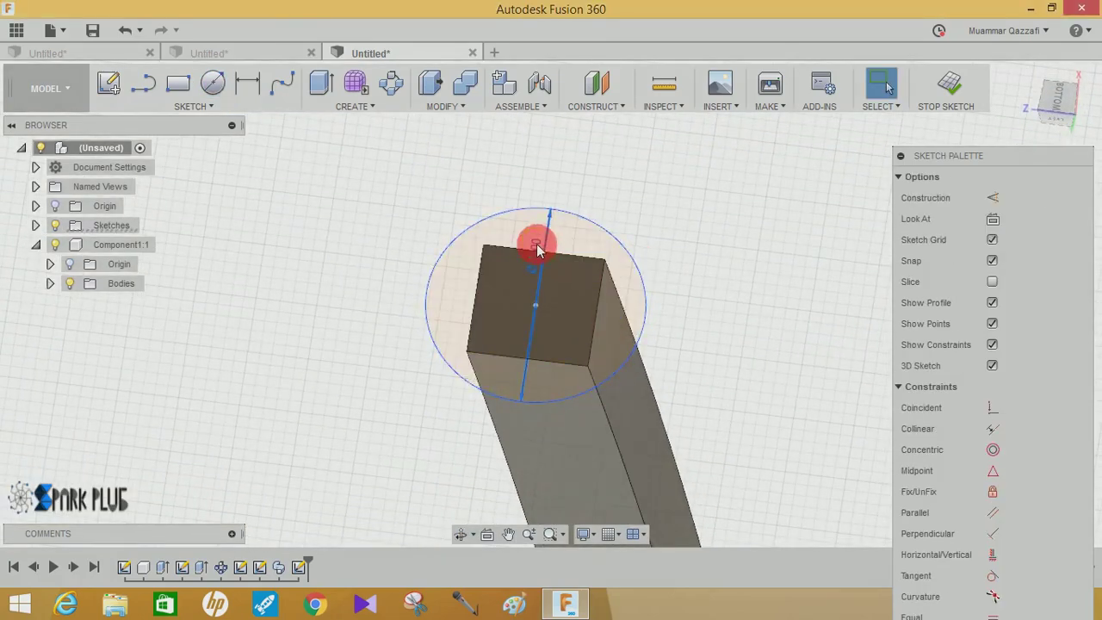
pyautogui.click(536, 248)
pyautogui.write('18')
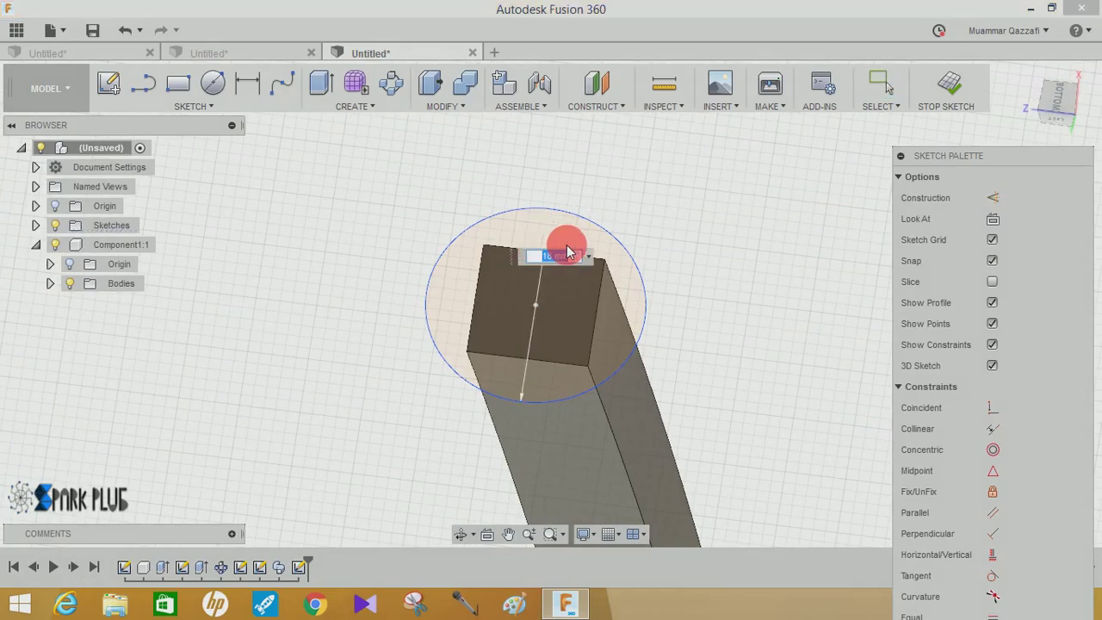
pyautogui.press('Return')
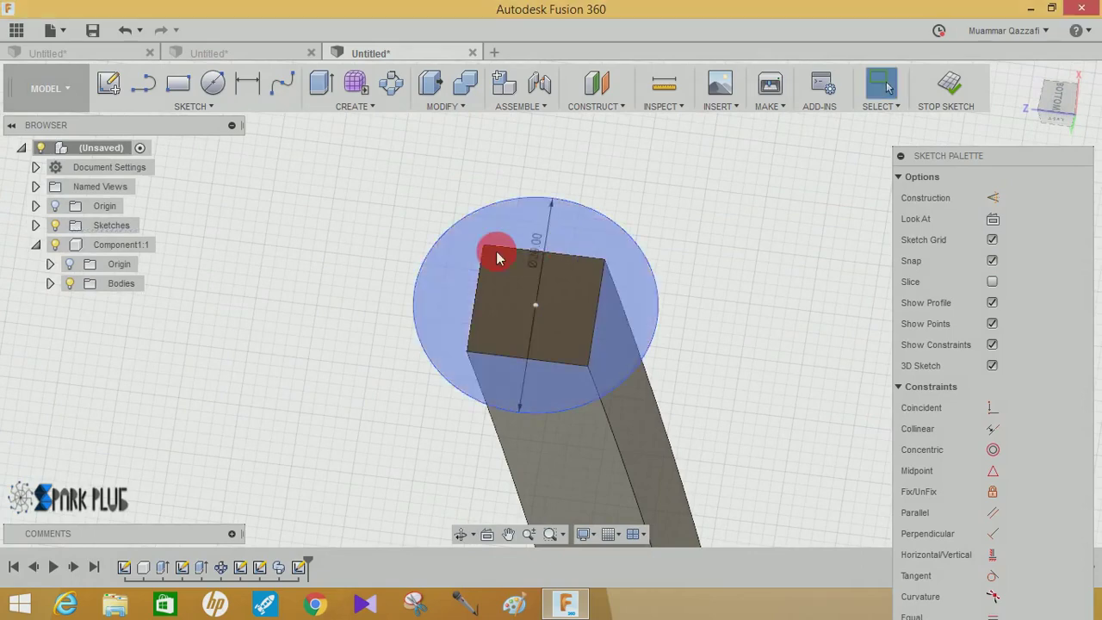
# Extrude the 18 mm circle 2 mm into a round disc cap on the bar's end.
pyautogui.click(318, 80)
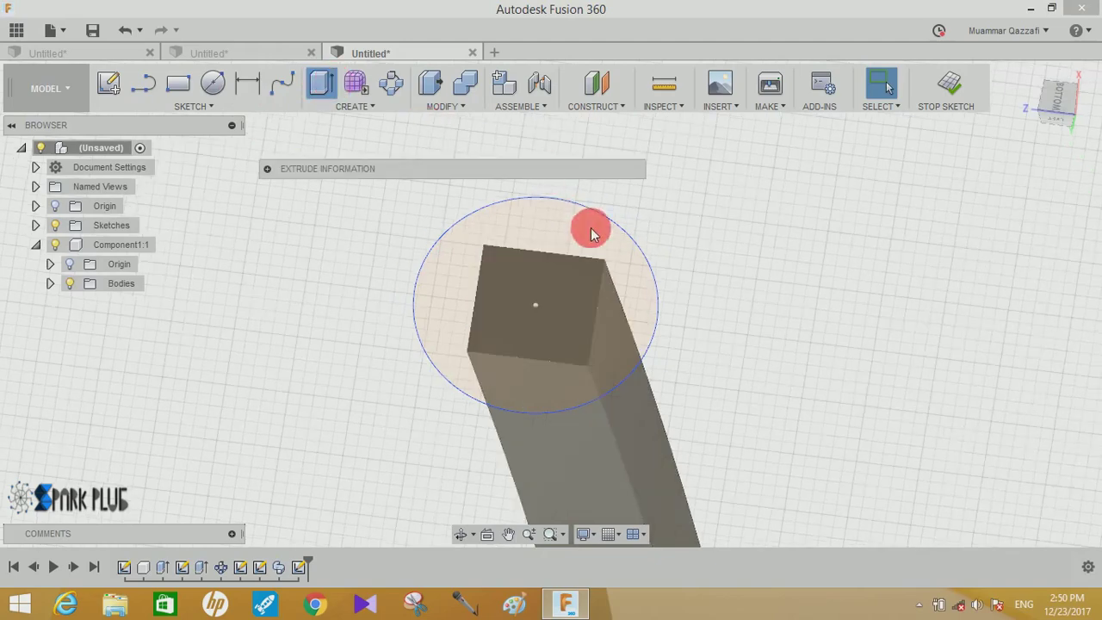
pyautogui.click(575, 298)
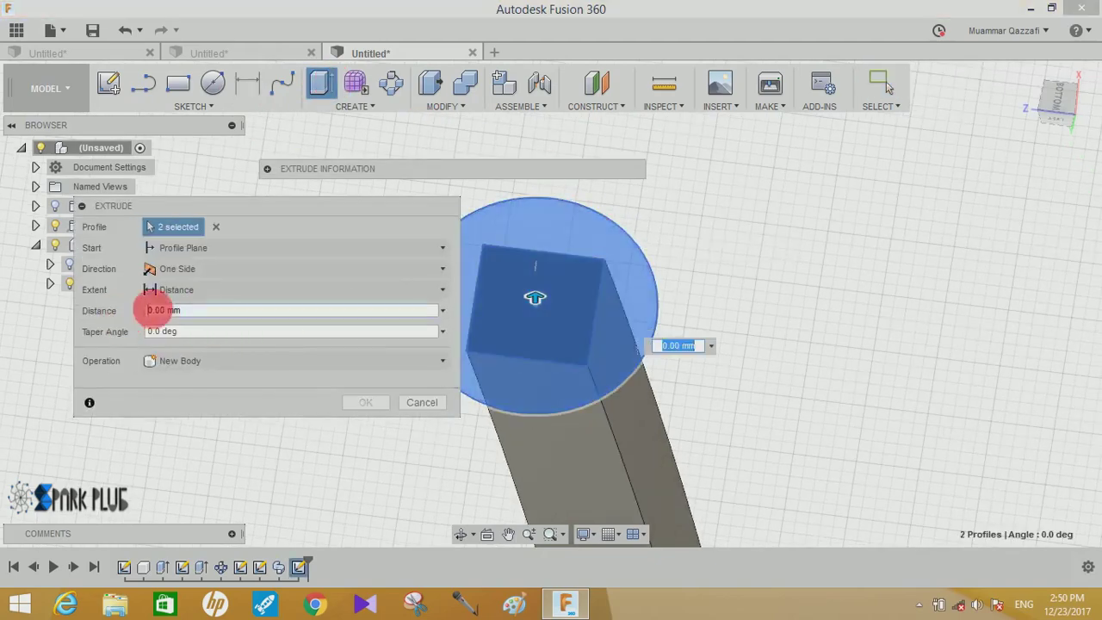
pyautogui.click(150, 310)
pyautogui.write('2')
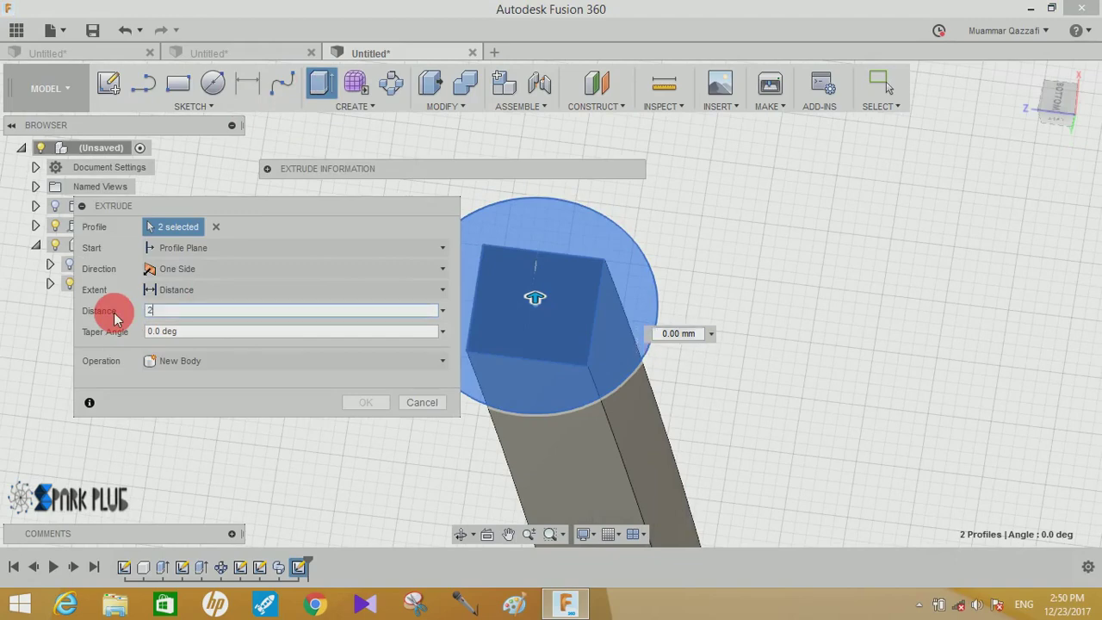
pyautogui.click(380, 403)
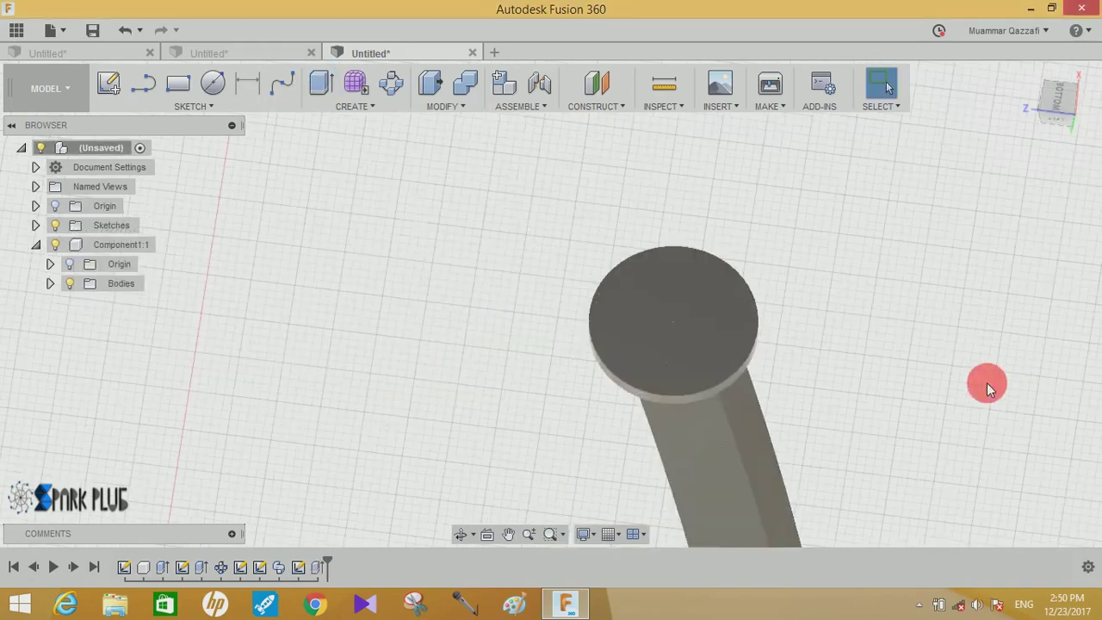
pyautogui.scroll(-5, 987, 388)
pyautogui.moveTo(986, 381)
pyautogui.keyDown('shift'); pyautogui.mouseDown(button='middle')
pyautogui.moveTo(689, 269)
pyautogui.moveTo(698, 278)
pyautogui.moveTo(597, 204)
pyautogui.mouseUp(button='middle'); pyautogui.keyUp('shift')
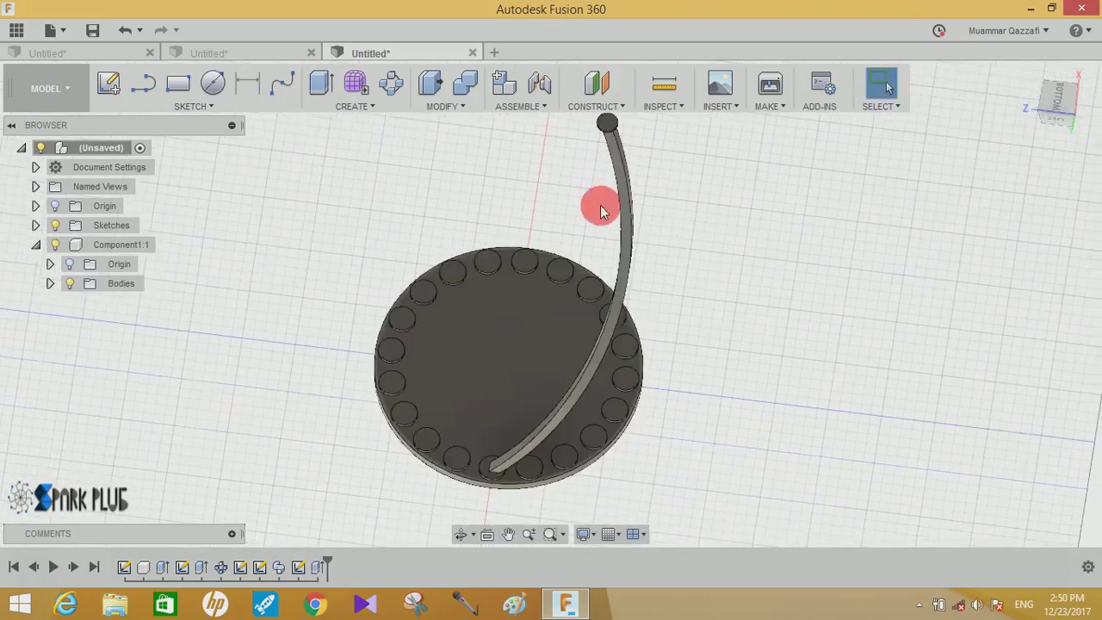
# Circular-pattern the sweep and disc features 20 times around the central axis.
pyautogui.click(394, 90)
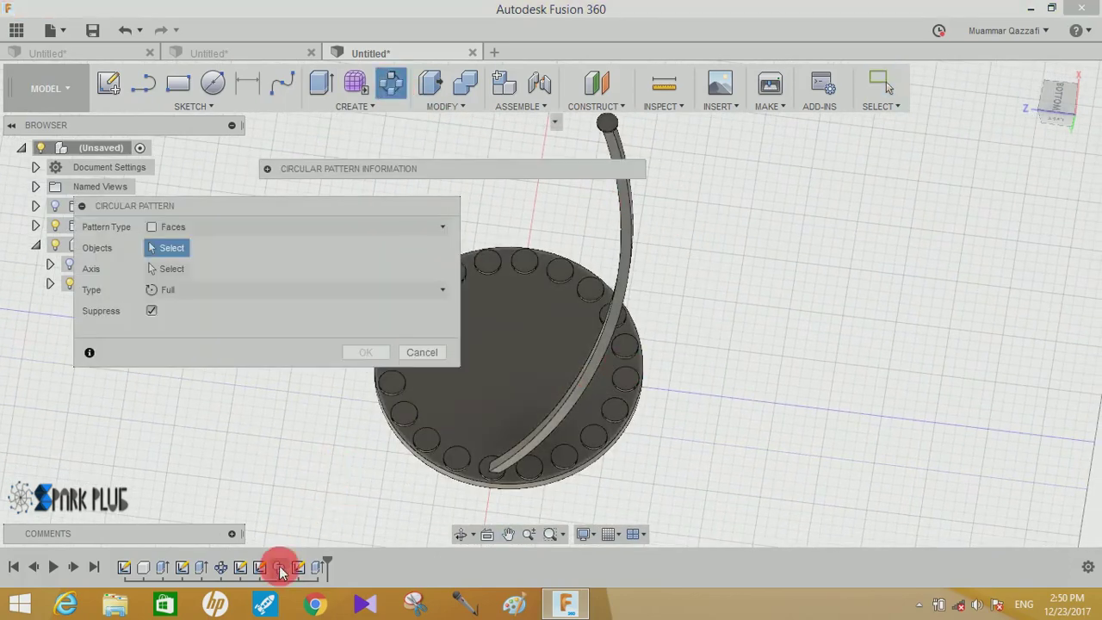
pyautogui.click(319, 568)
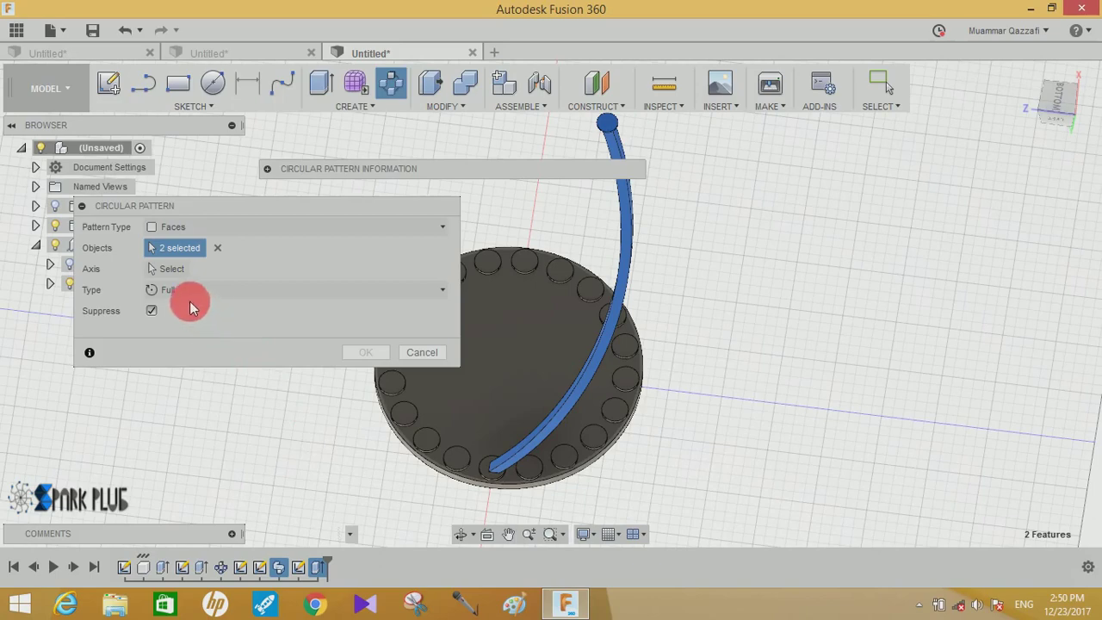
pyautogui.click(170, 272)
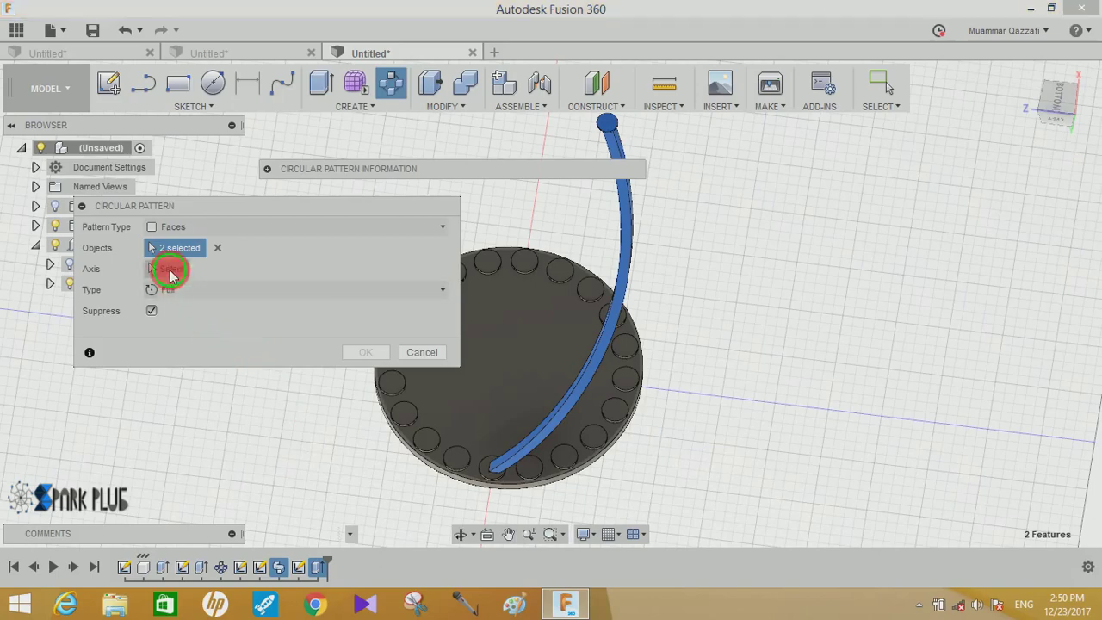
pyautogui.click(633, 330)
pyautogui.click(240, 336)
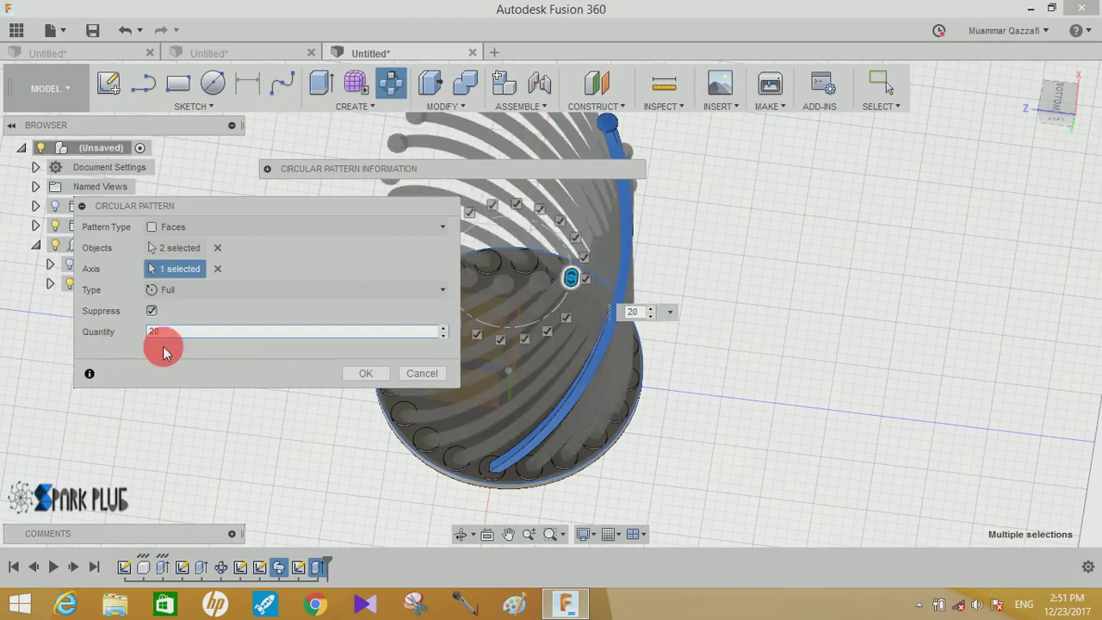
pyautogui.click(365, 373)
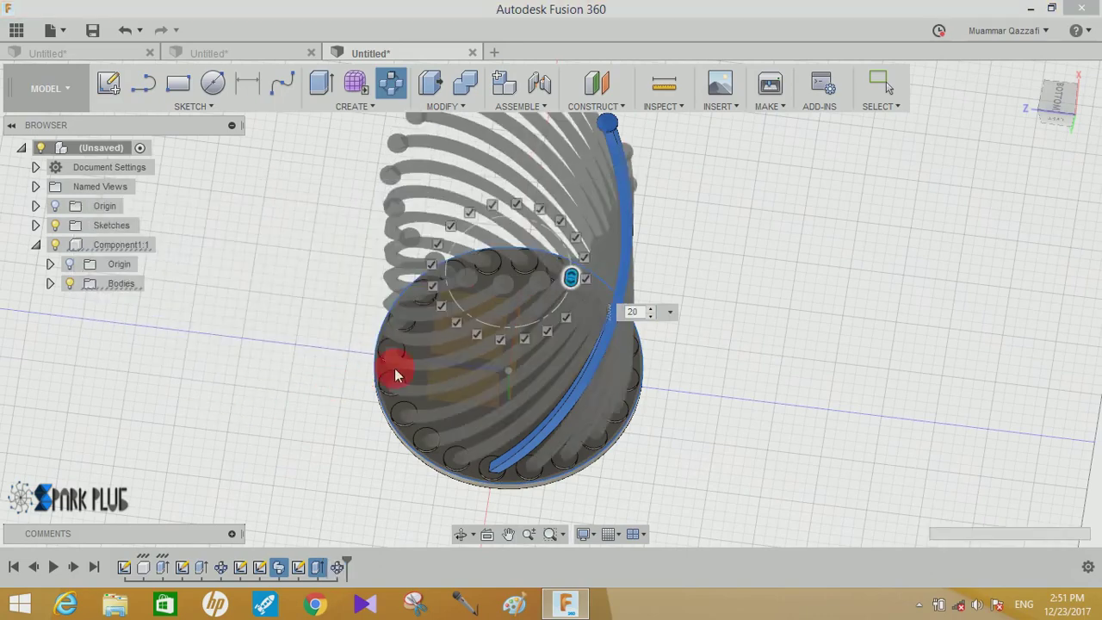
pyautogui.click(581, 274)
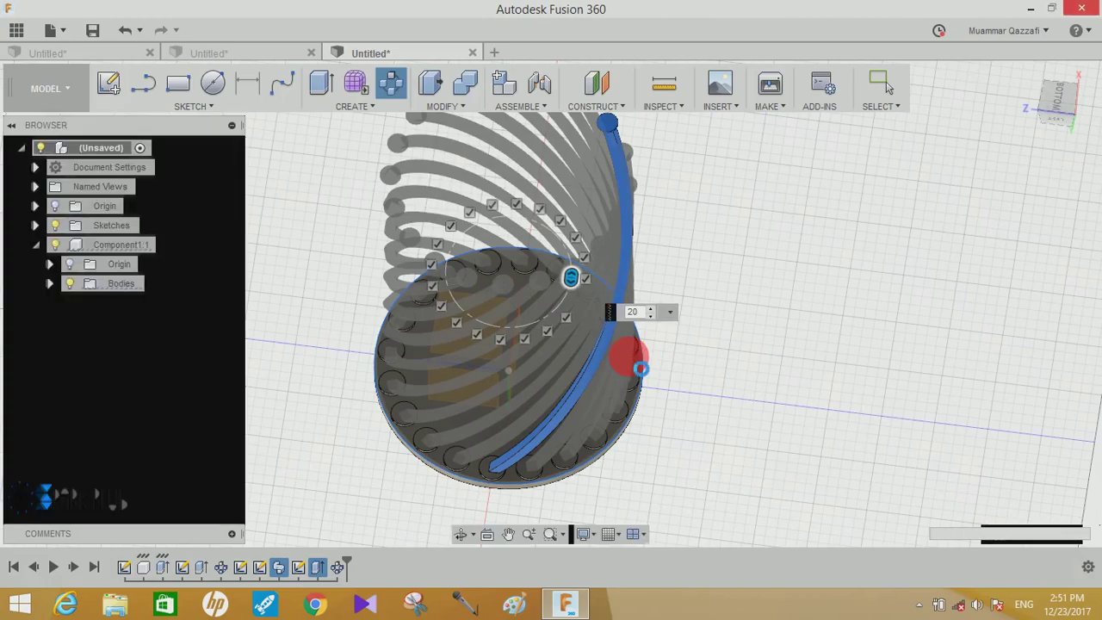
pyautogui.press('Return')
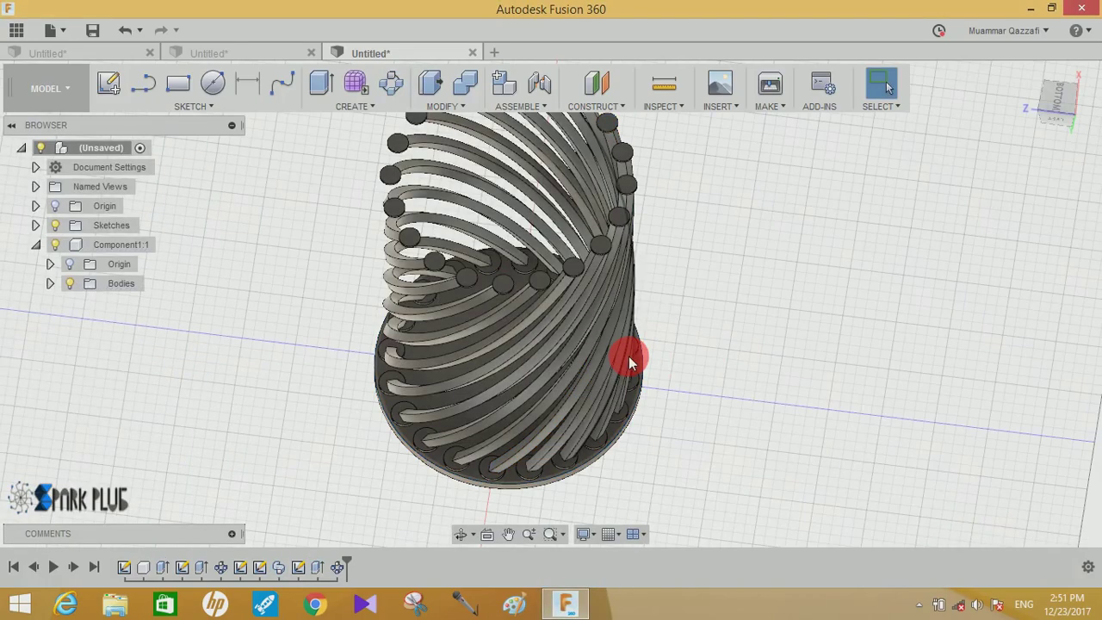
pyautogui.moveTo(603, 331)
pyautogui.keyDown('shift'); pyautogui.mouseDown(button='middle')
pyautogui.moveTo(574, 229)
pyautogui.moveTo(482, 263)
pyautogui.moveTo(369, 270)
pyautogui.moveTo(489, 308)
pyautogui.moveTo(521, 381)
pyautogui.moveTo(615, 339)
pyautogui.moveTo(667, 336)
pyautogui.mouseUp(button='middle'); pyautogui.keyUp('shift')
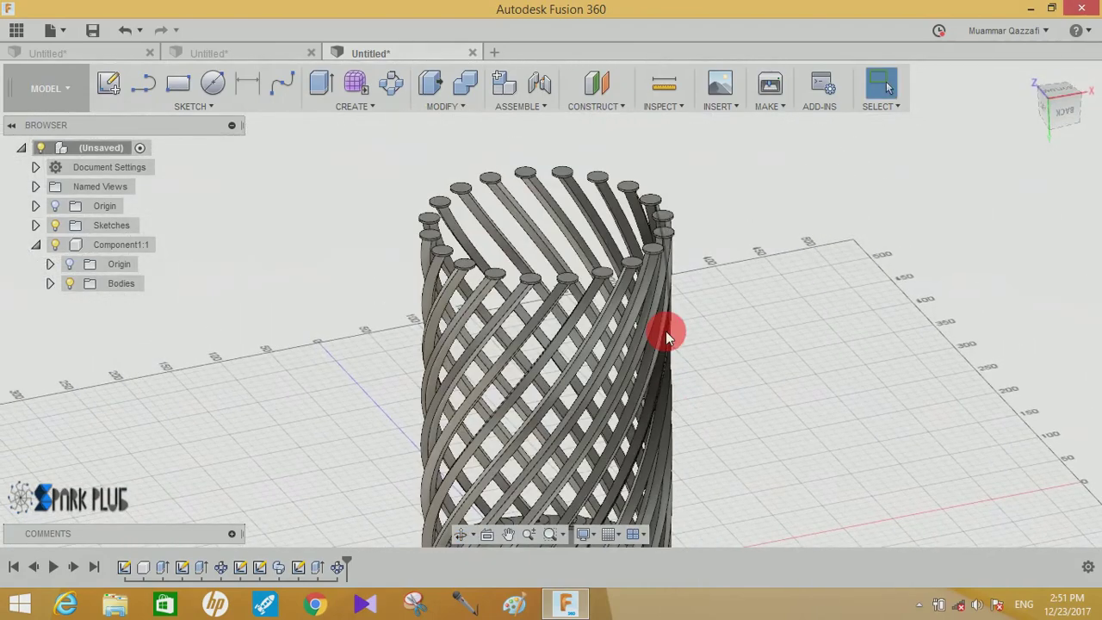
# Edit the disc circle sketch, changing its diameter dimension from 20 mm to 22 mm.
pyautogui.rightClick(303, 570)
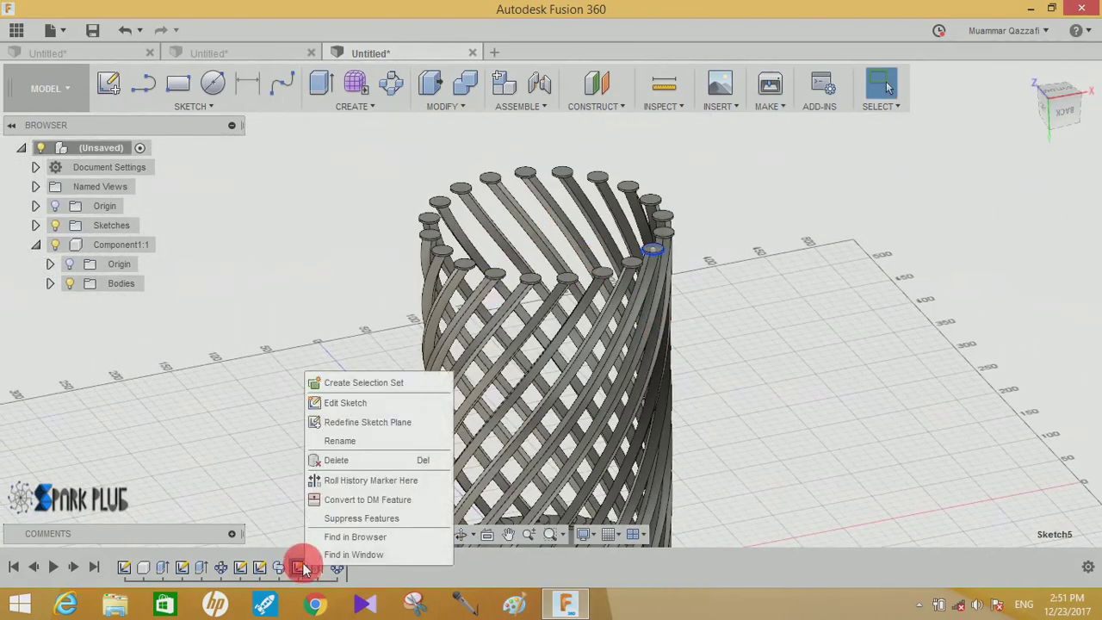
pyautogui.click(343, 404)
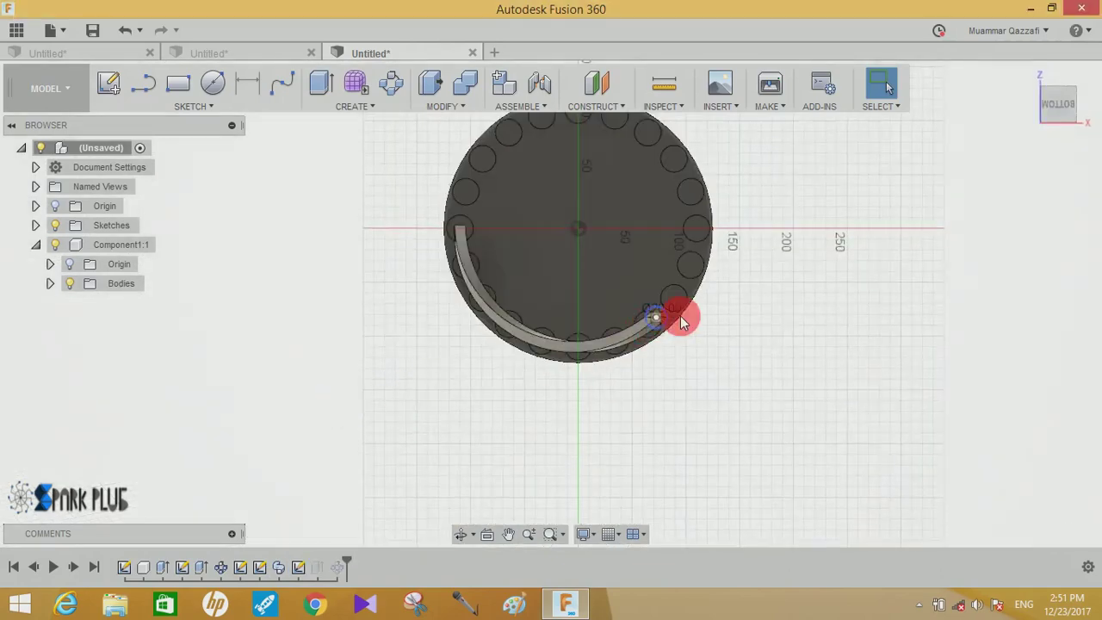
pyautogui.scroll(5, 689, 314)
pyautogui.doubleClick(585, 325)
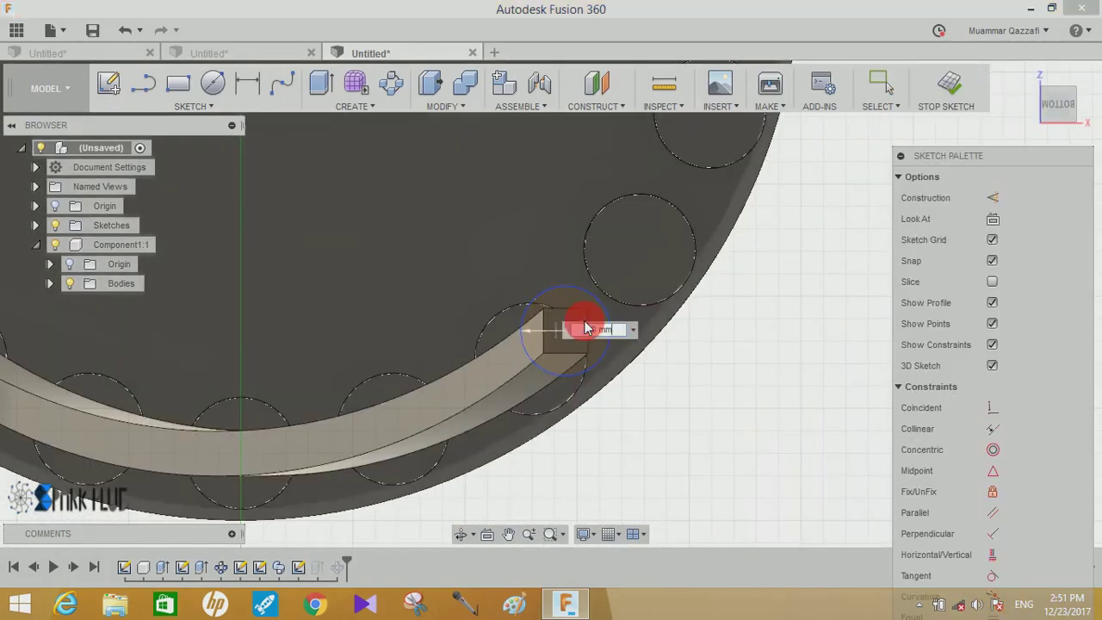
pyautogui.press('Return')
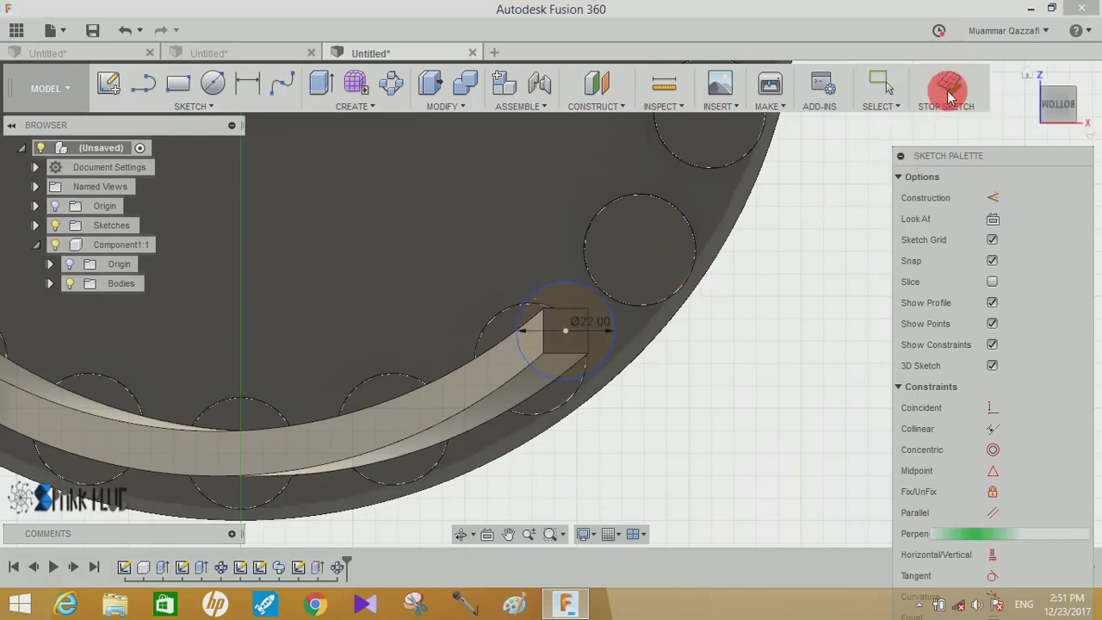
pyautogui.click(948, 525)
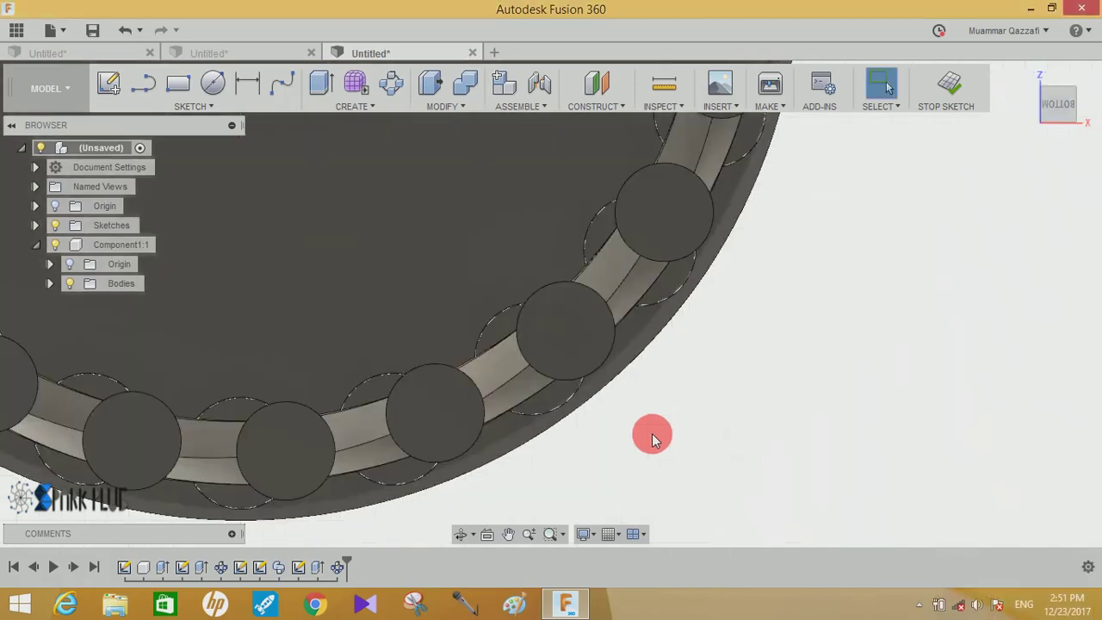
pyautogui.keyDown('shift'); pyautogui.moveTo(661, 410); pyautogui.dragTo(645, 383, button='middle'); pyautogui.keyUp('shift')
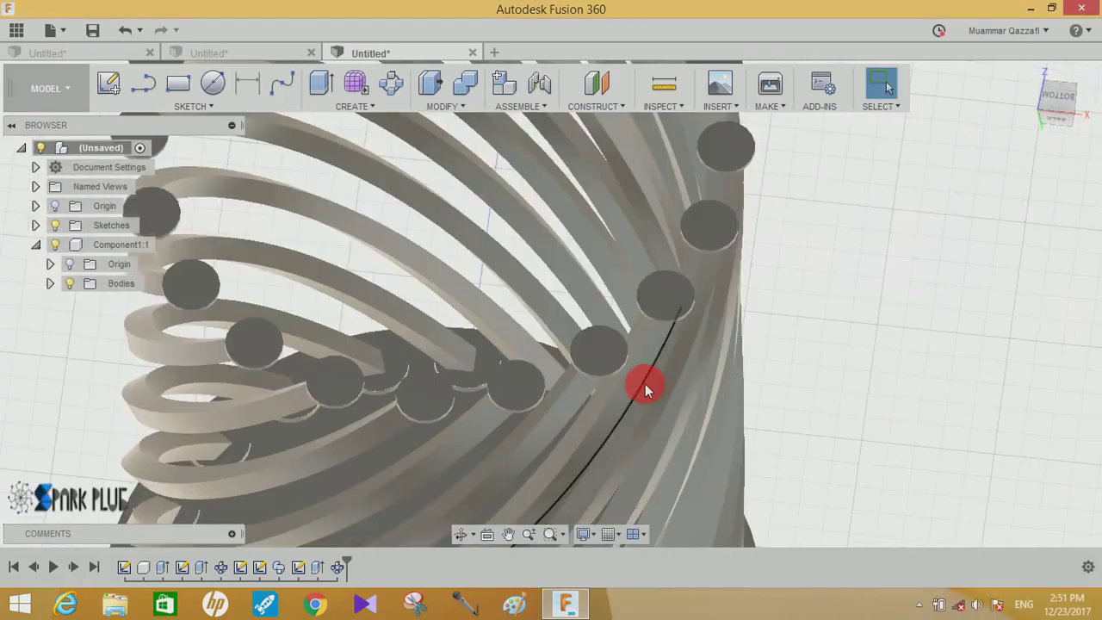
pyautogui.scroll(-5, 645, 383)
# Collapse Component1:1 in the browser and open Move/Copy with M.
pyautogui.click(1029, 74)
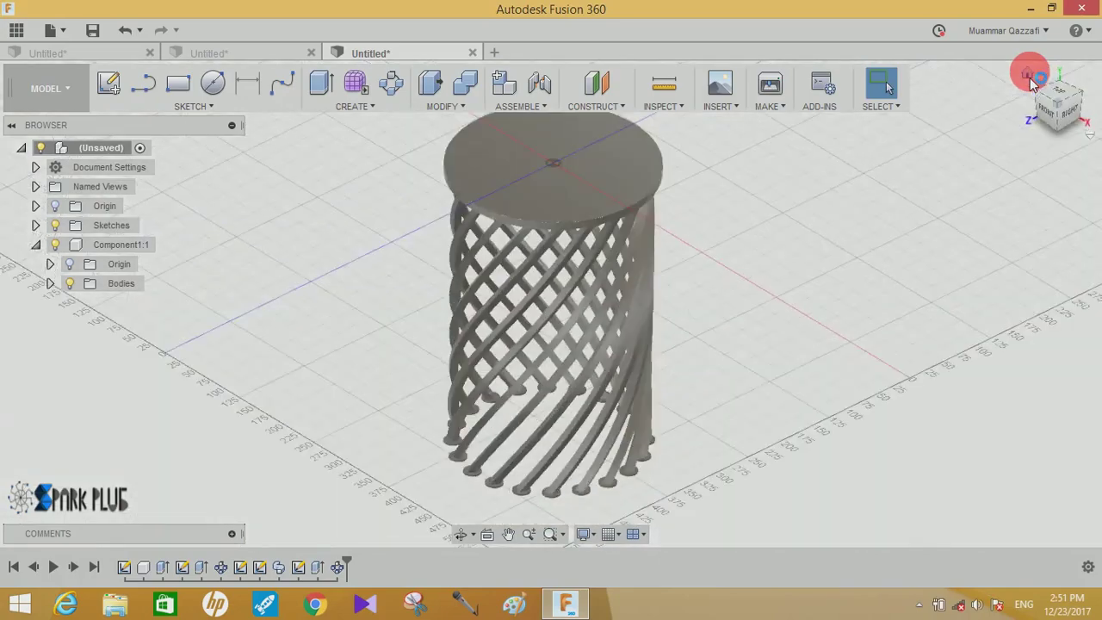
pyautogui.moveTo(816, 188)
pyautogui.keyDown('shift'); pyautogui.mouseDown(button='middle')
pyautogui.moveTo(659, 158)
pyautogui.moveTo(556, 155)
pyautogui.moveTo(563, 177)
pyautogui.moveTo(801, 193)
pyautogui.mouseUp(button='middle'); pyautogui.keyUp('shift')
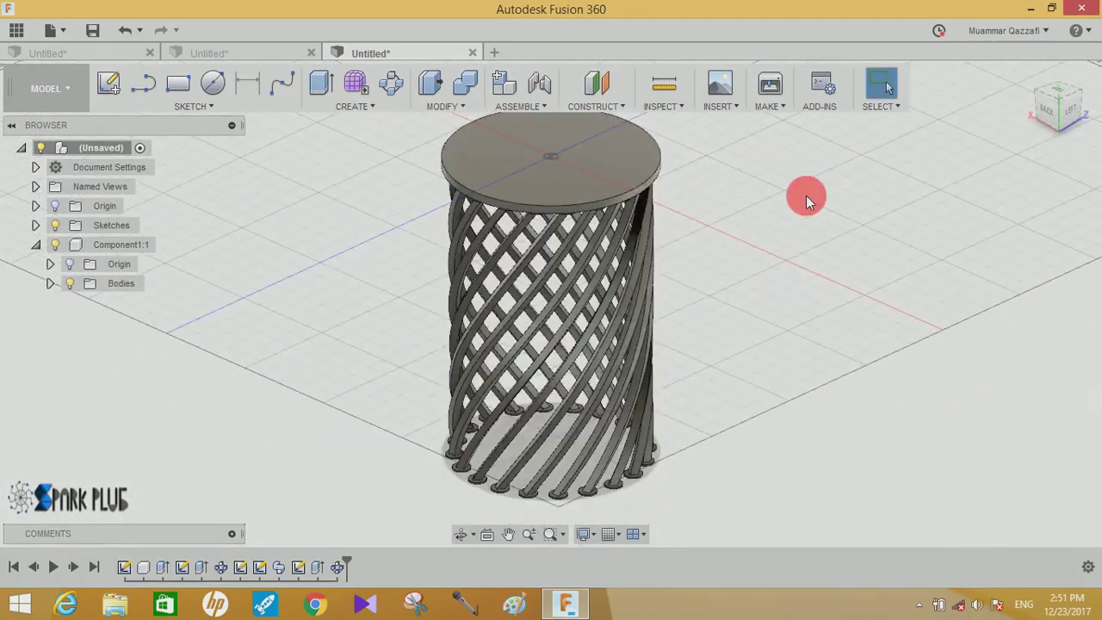
pyautogui.scroll(-3, 806, 196)
pyautogui.scroll(-2, 812, 233)
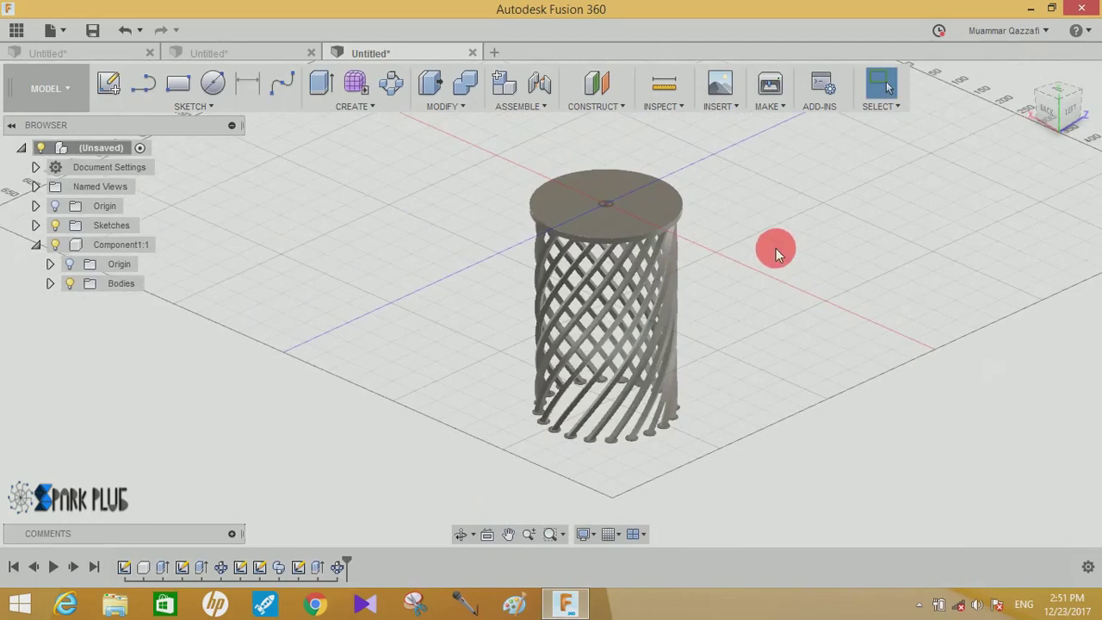
pyautogui.click(35, 245)
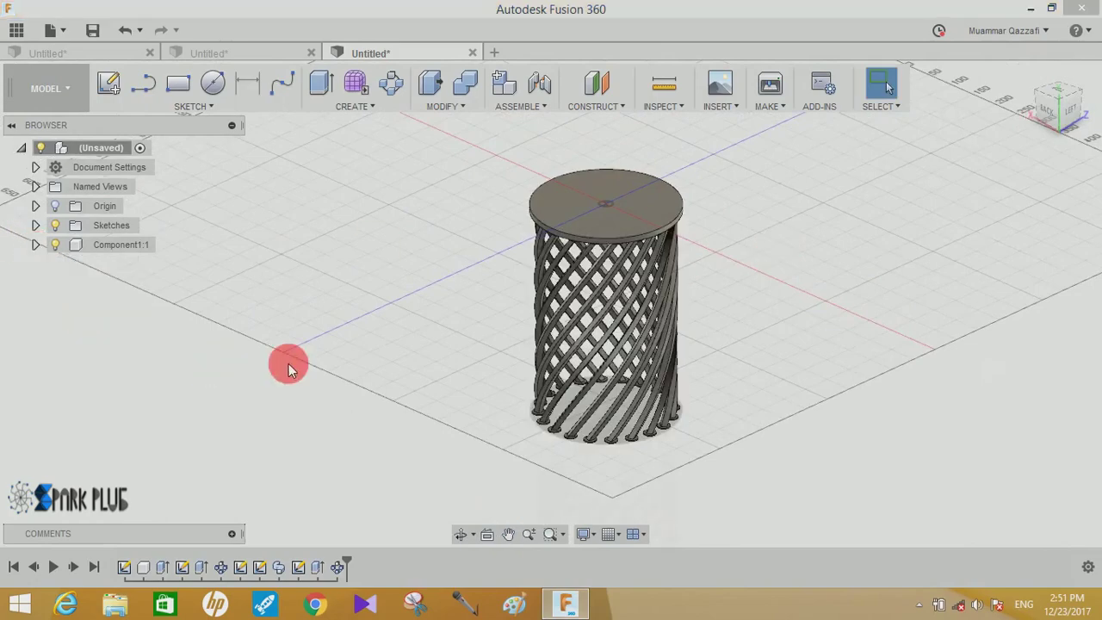
pyautogui.press('m')
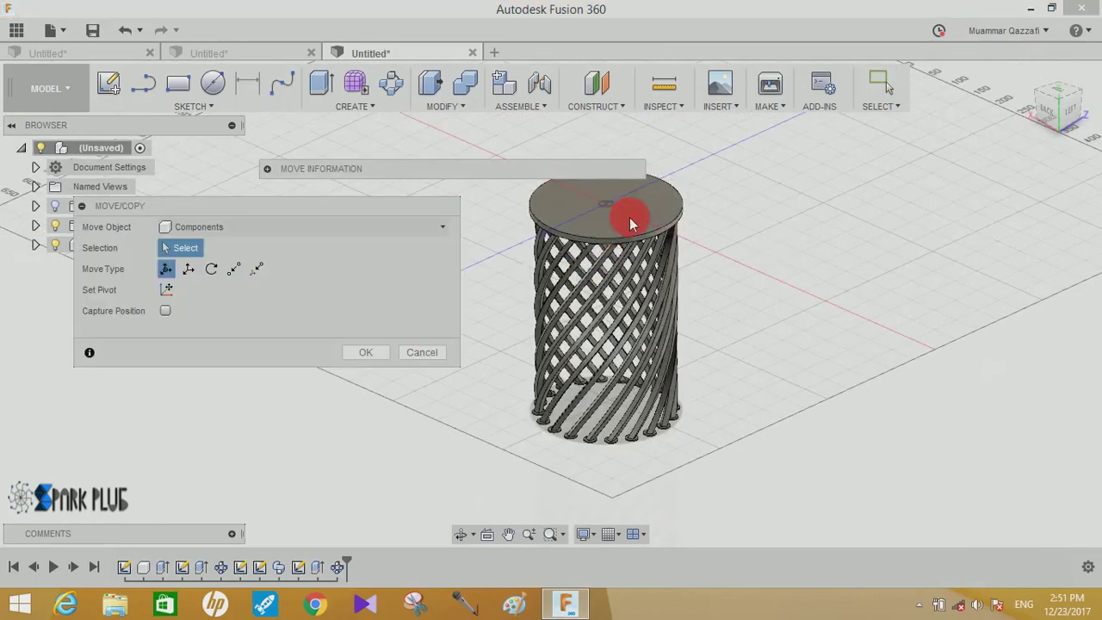
# Raise the lattice basket 350 mm upward and capture its new position.
pyautogui.click(615, 340)
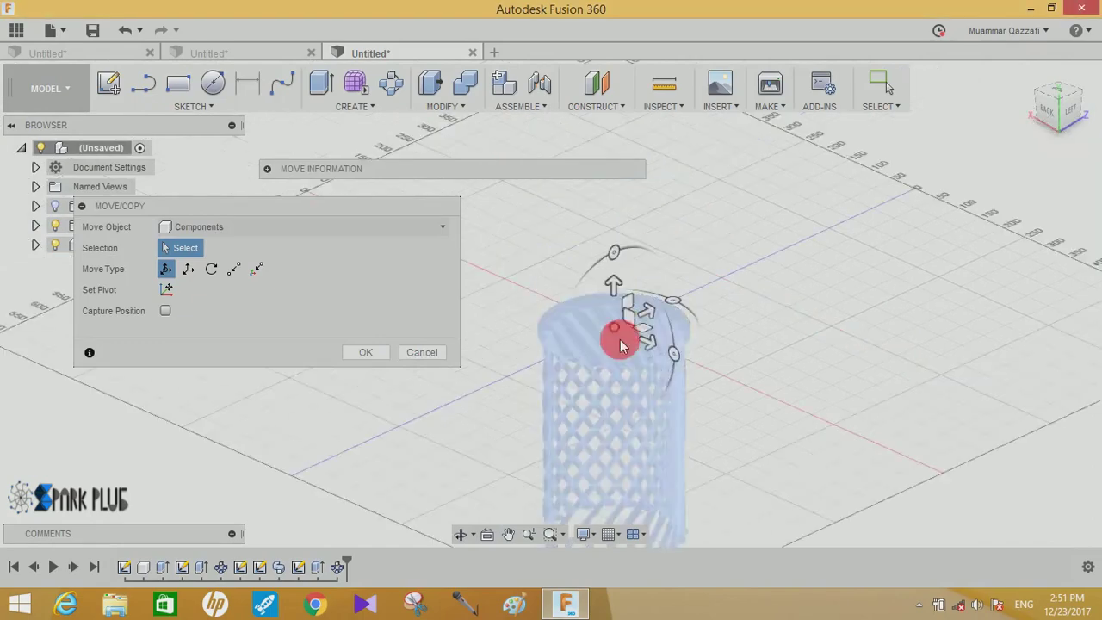
pyautogui.moveTo(616, 287); pyautogui.dragTo(616, 112)
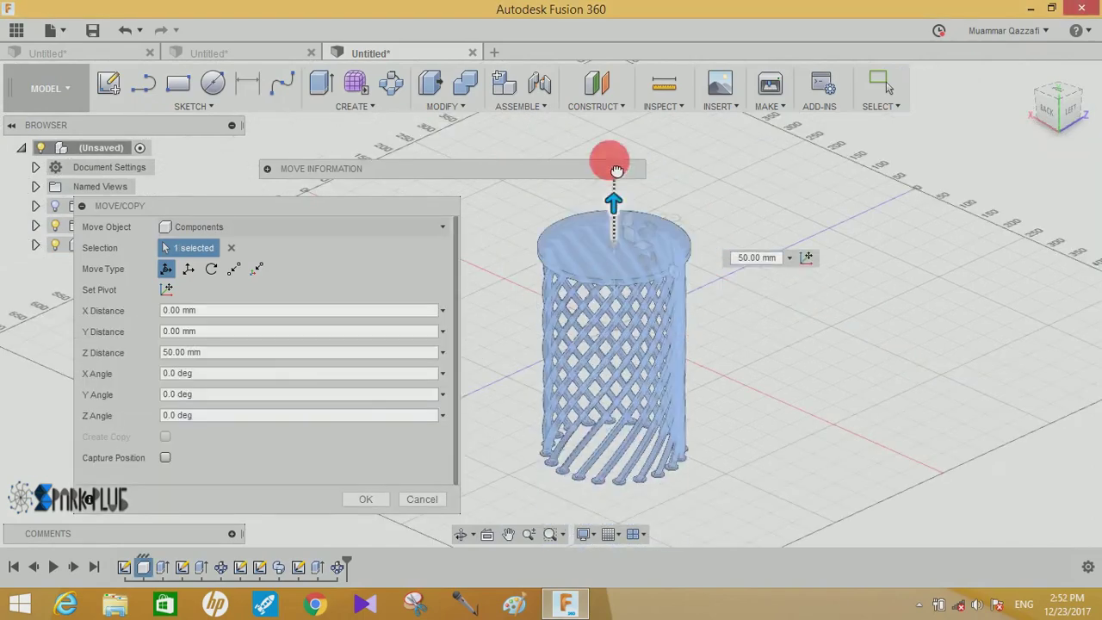
pyautogui.click(366, 499)
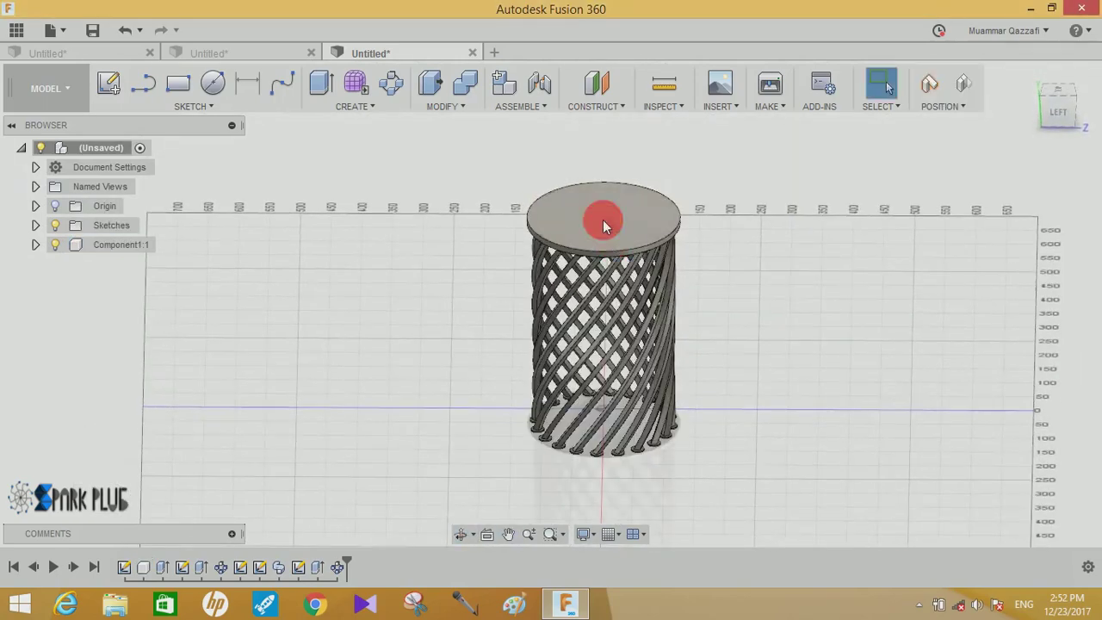
pyautogui.click(602, 220)
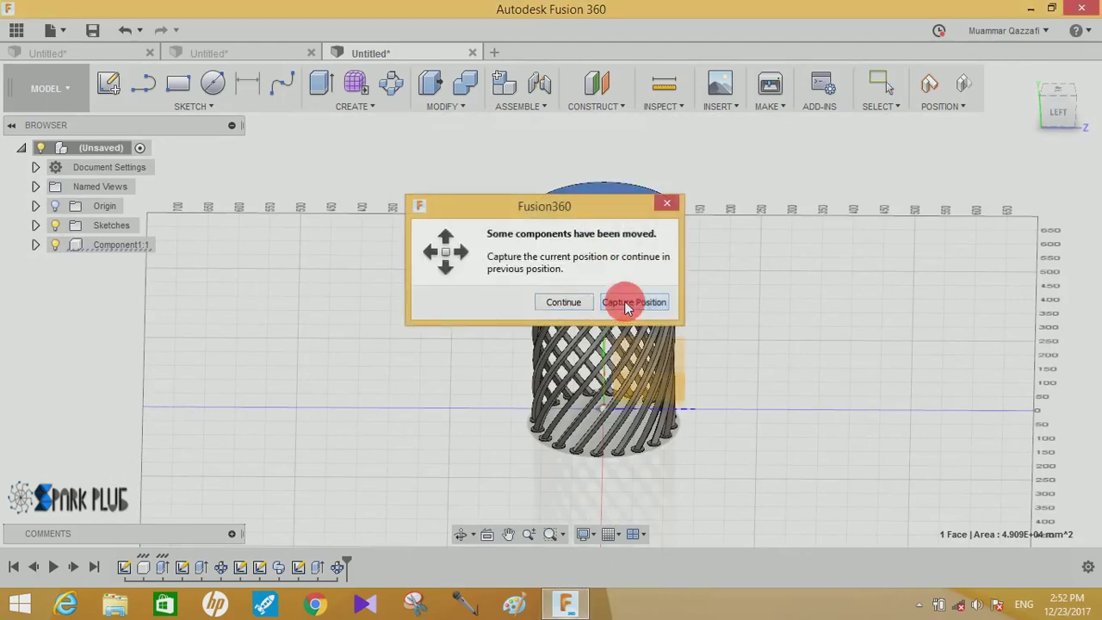
pyautogui.click(624, 301)
# Draw a small circle at the lid centre and extrude-cut it down through the lid.
pyautogui.press('c')
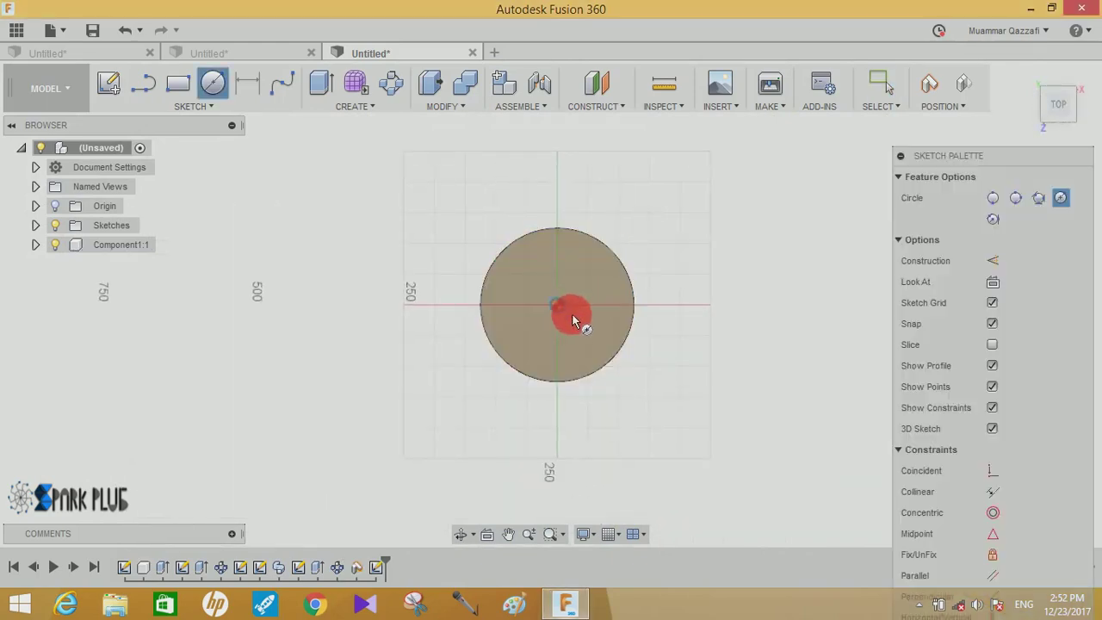
pyautogui.click(573, 316)
pyautogui.keyDown('shift'); pyautogui.moveTo(575, 315); pyautogui.dragTo(580, 184, button='middle'); pyautogui.keyUp('shift')
pyautogui.scroll(3, 580, 184)
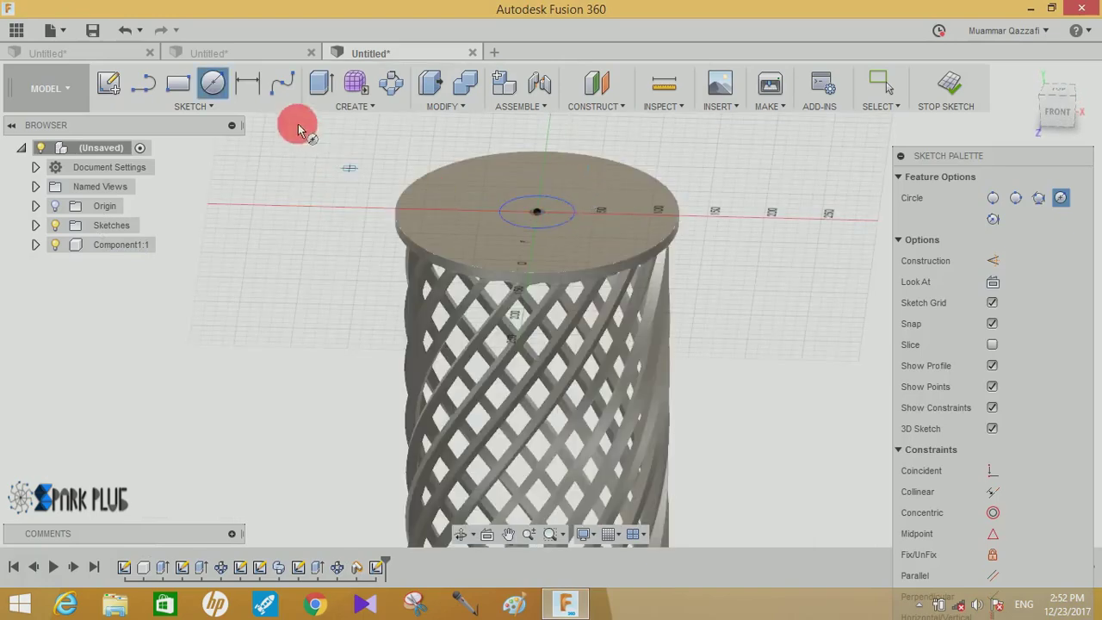
pyautogui.press('e')
pyautogui.click(557, 209)
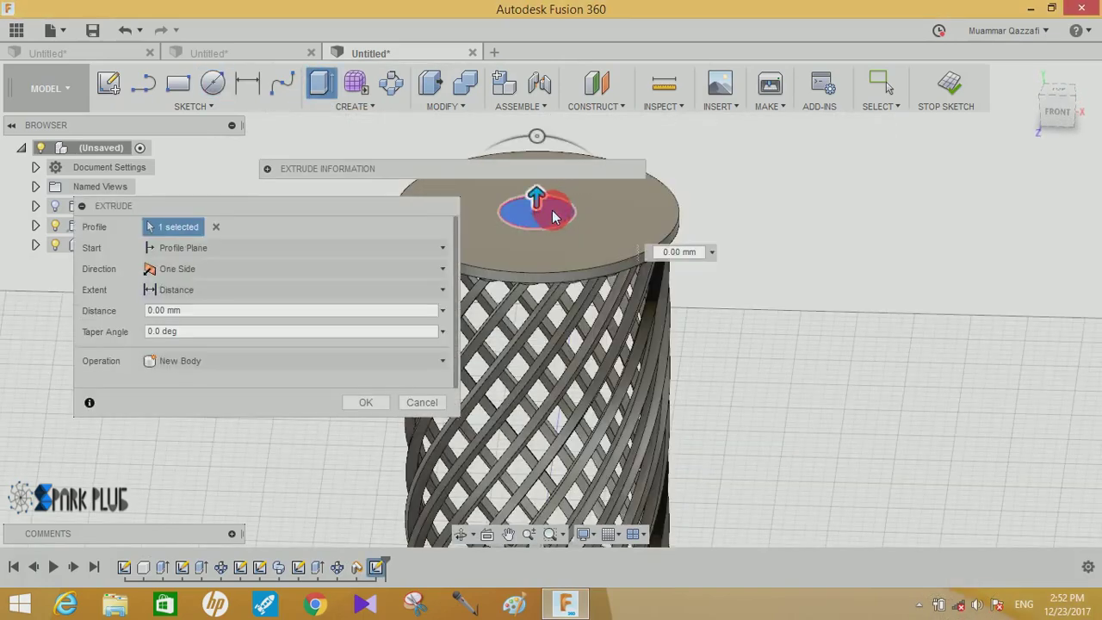
pyautogui.moveTo(403, 400); pyautogui.dragTo(371, 410)
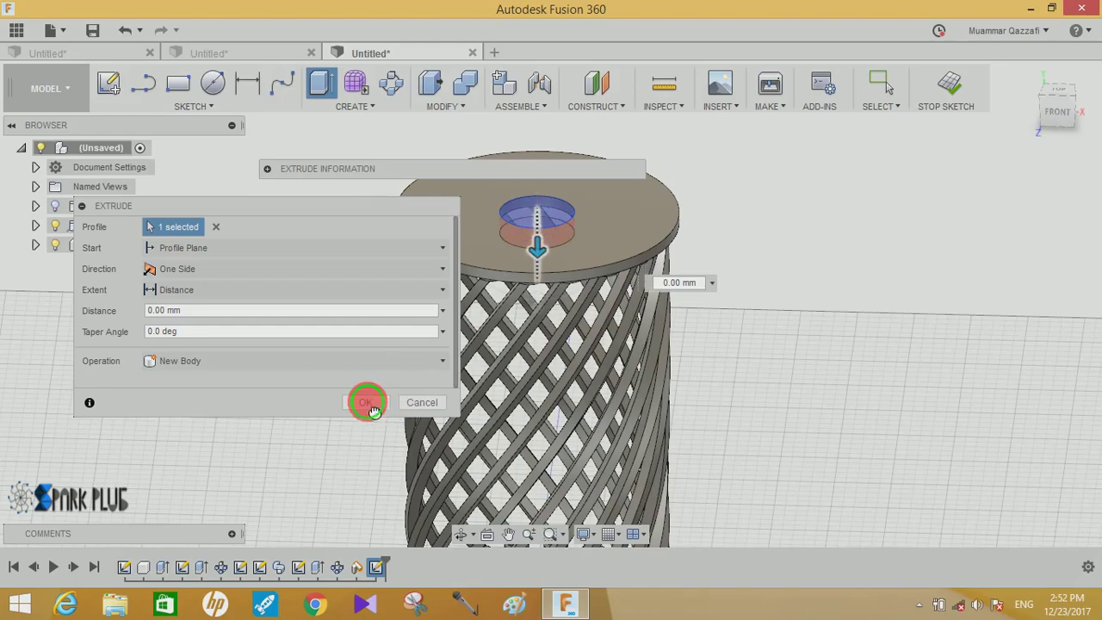
pyautogui.click(372, 409)
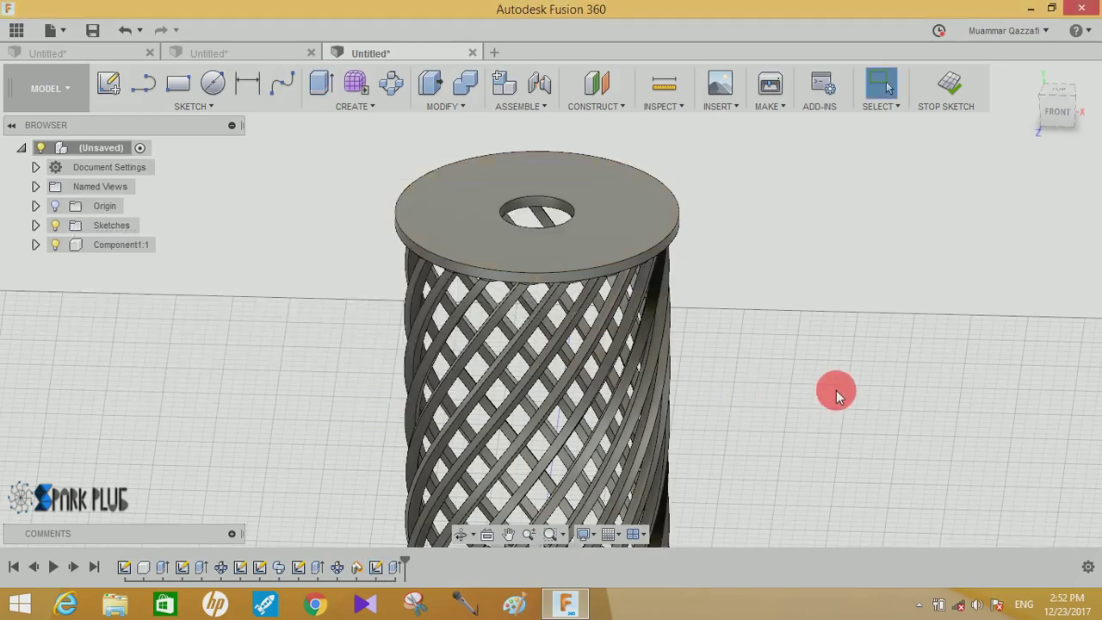
pyautogui.moveTo(841, 263)
pyautogui.keyDown('shift'); pyautogui.mouseDown(button='middle')
pyautogui.moveTo(755, 211)
pyautogui.moveTo(767, 315)
pyautogui.moveTo(757, 251)
pyautogui.mouseUp(button='middle'); pyautogui.keyUp('shift')
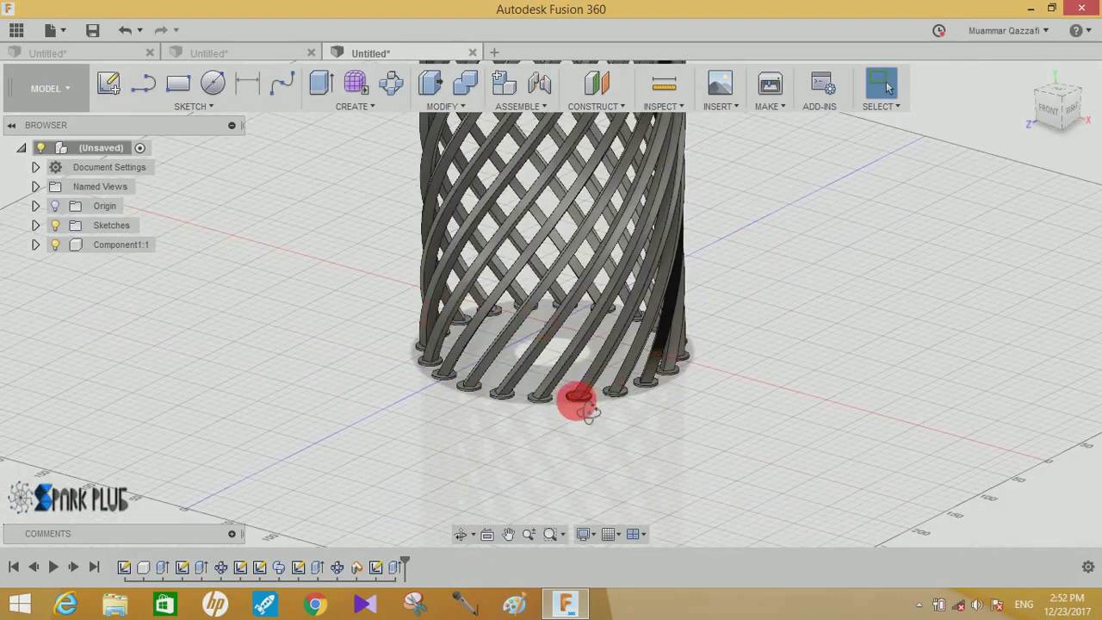
# Edit the two-profile disc extrusion, changing its distance from 2 mm to 4 mm.
pyautogui.moveTo(588, 411)
pyautogui.keyDown('shift'); pyautogui.mouseDown(button='middle')
pyautogui.moveTo(504, 381)
pyautogui.moveTo(423, 376)
pyautogui.moveTo(525, 388)
pyautogui.moveTo(460, 565)
pyautogui.mouseUp(button='middle'); pyautogui.keyUp('shift')
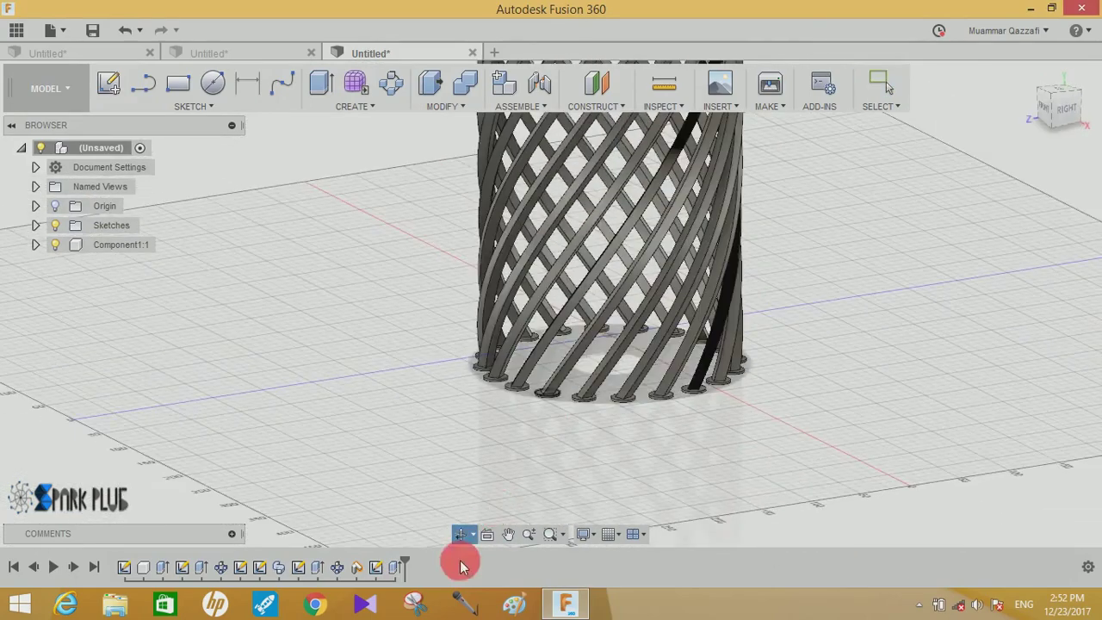
pyautogui.rightClick(323, 572)
pyautogui.click(399, 408)
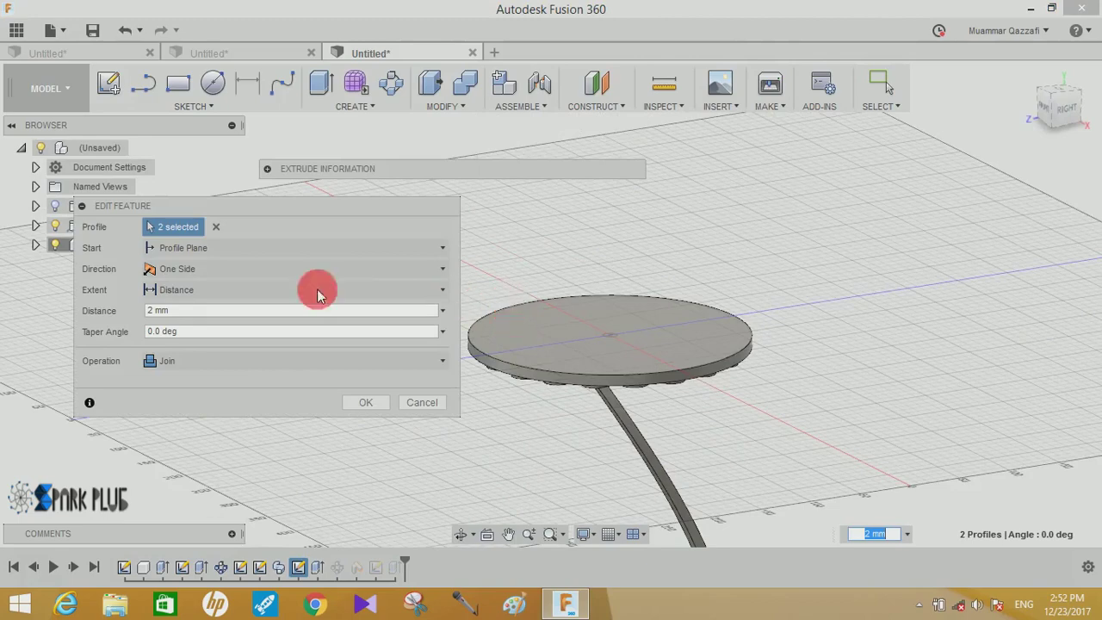
pyautogui.click(192, 312)
pyautogui.write('4')
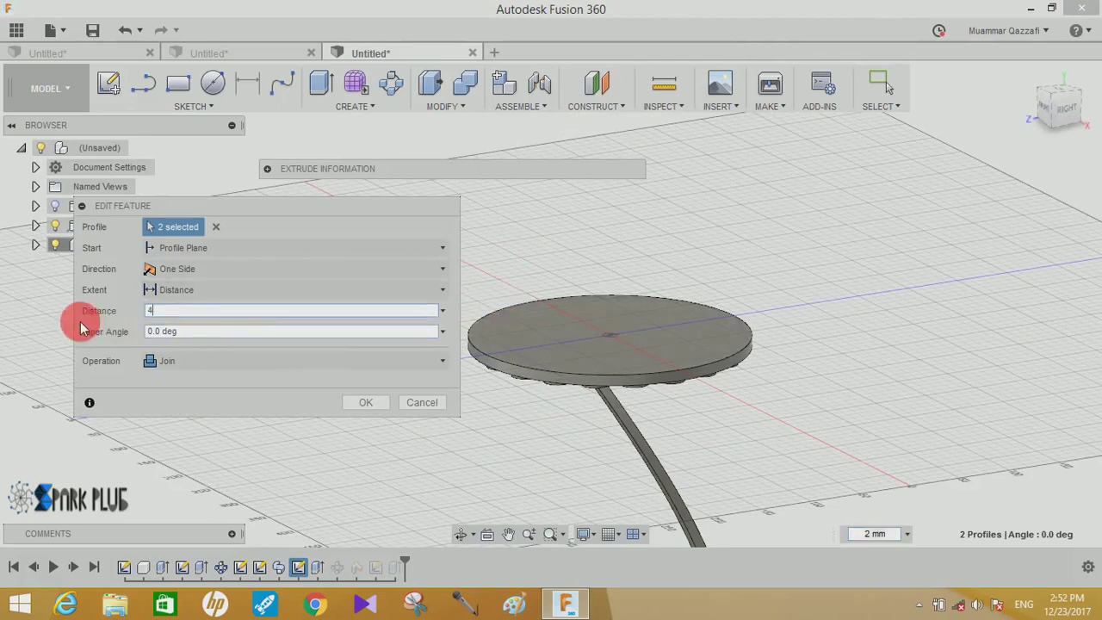
pyautogui.click(370, 404)
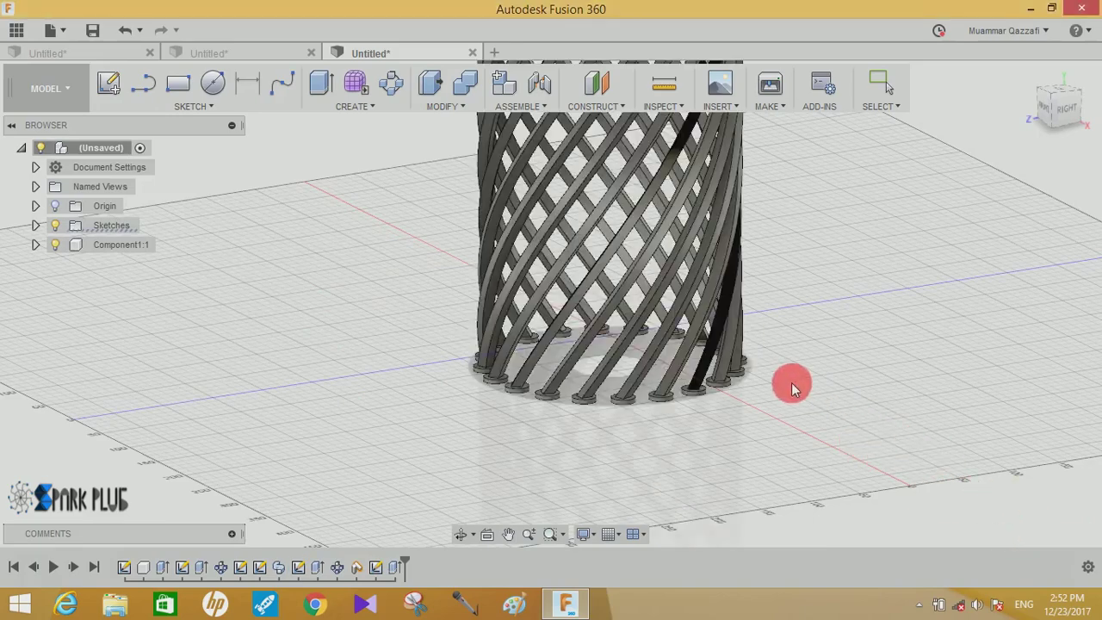
pyautogui.moveTo(732, 385)
pyautogui.mouseDown()
pyautogui.moveTo(716, 341)
pyautogui.moveTo(725, 388)
pyautogui.moveTo(773, 421)
pyautogui.moveTo(797, 303)
pyautogui.moveTo(746, 423)
pyautogui.moveTo(778, 369)
pyautogui.mouseUp()
pyautogui.moveTo(778, 370)
pyautogui.mouseDown(button='middle')
pyautogui.moveTo(758, 284)
pyautogui.moveTo(639, 271)
pyautogui.moveTo(589, 233)
pyautogui.mouseUp(button='middle')
pyautogui.scroll(-3, 758, 284)
pyautogui.scroll(-2, 782, 298)
pyautogui.moveTo(600, 245)
pyautogui.mouseDown()
pyautogui.moveTo(591, 172)
pyautogui.moveTo(573, 227)
pyautogui.moveTo(450, 256)
pyautogui.moveTo(411, 308)
pyautogui.moveTo(499, 302)
pyautogui.moveTo(663, 356)
pyautogui.moveTo(669, 283)
pyautogui.mouseUp()
pyautogui.press('Escape')
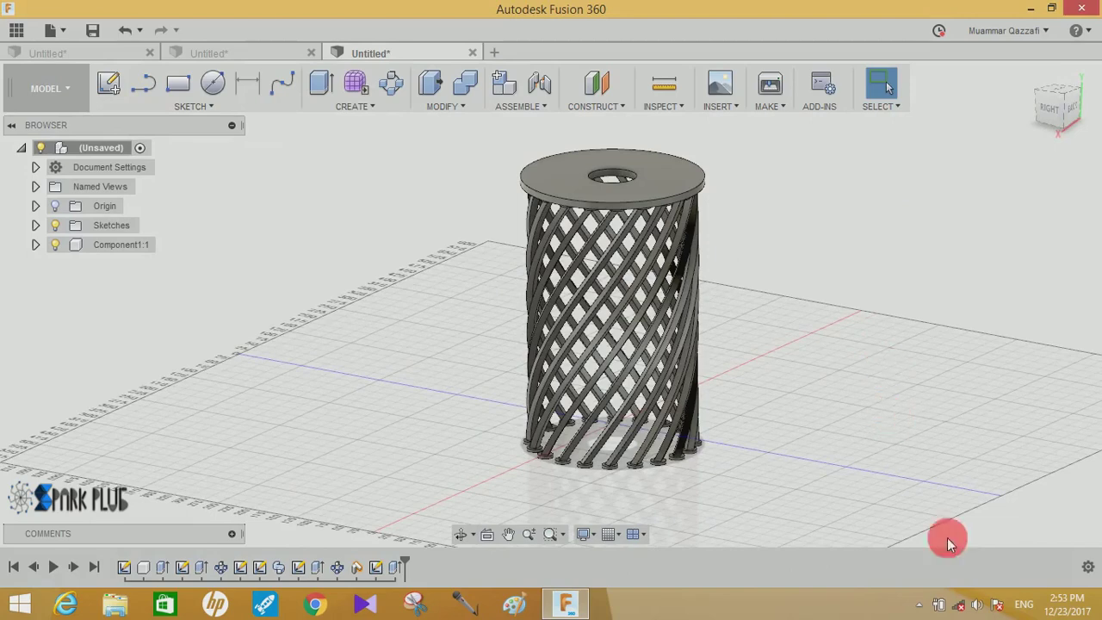
pyautogui.click(919, 604)
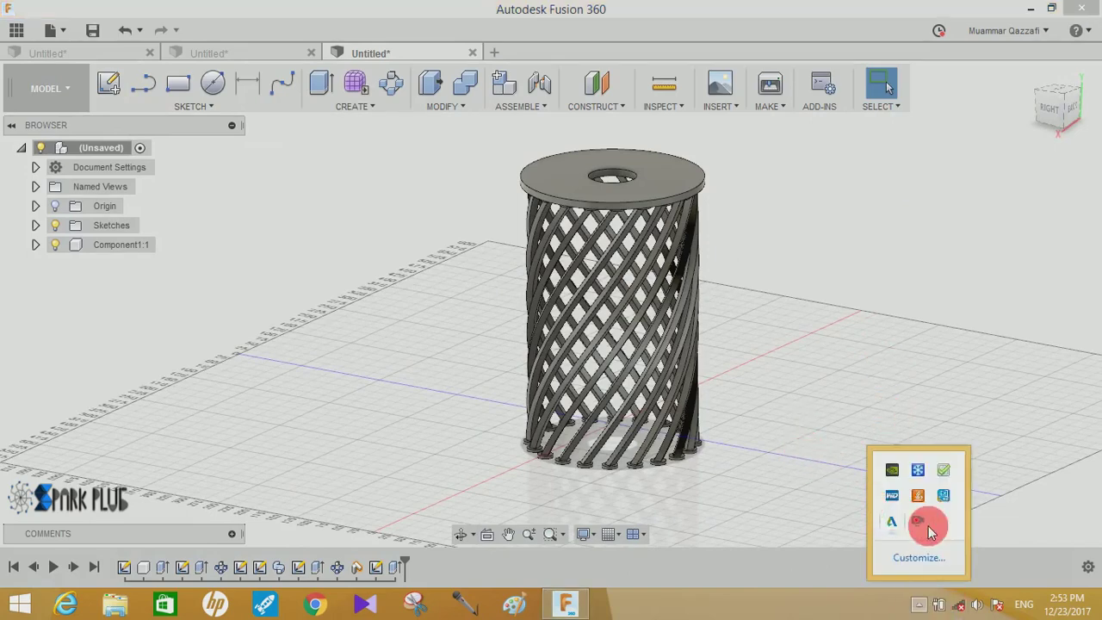
pyautogui.click(810, 387)
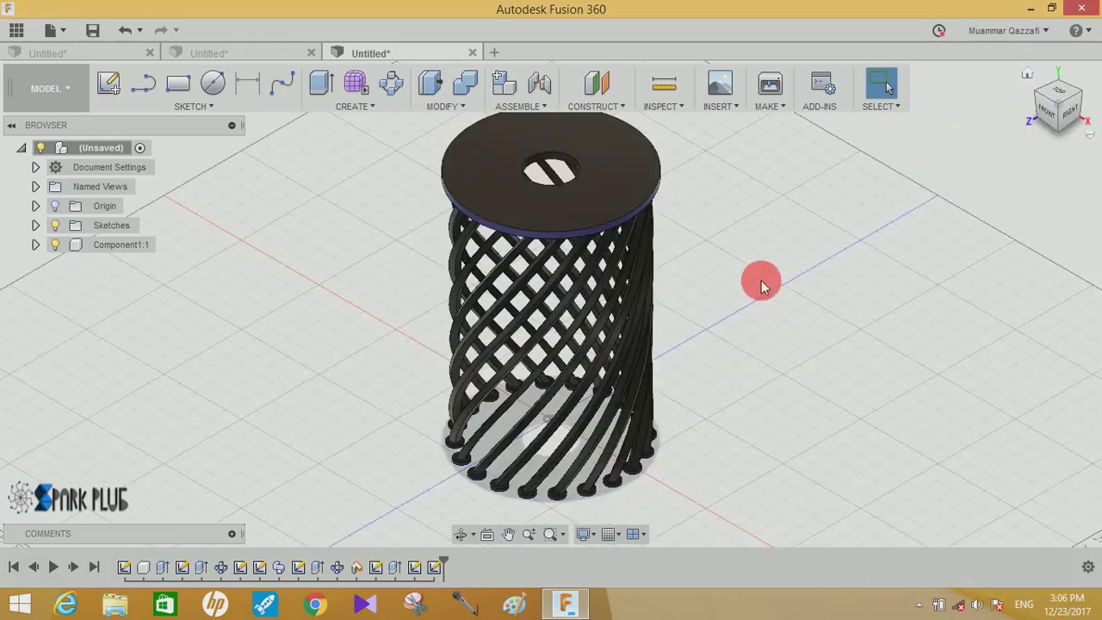
pyautogui.scroll(-3, 761, 281)
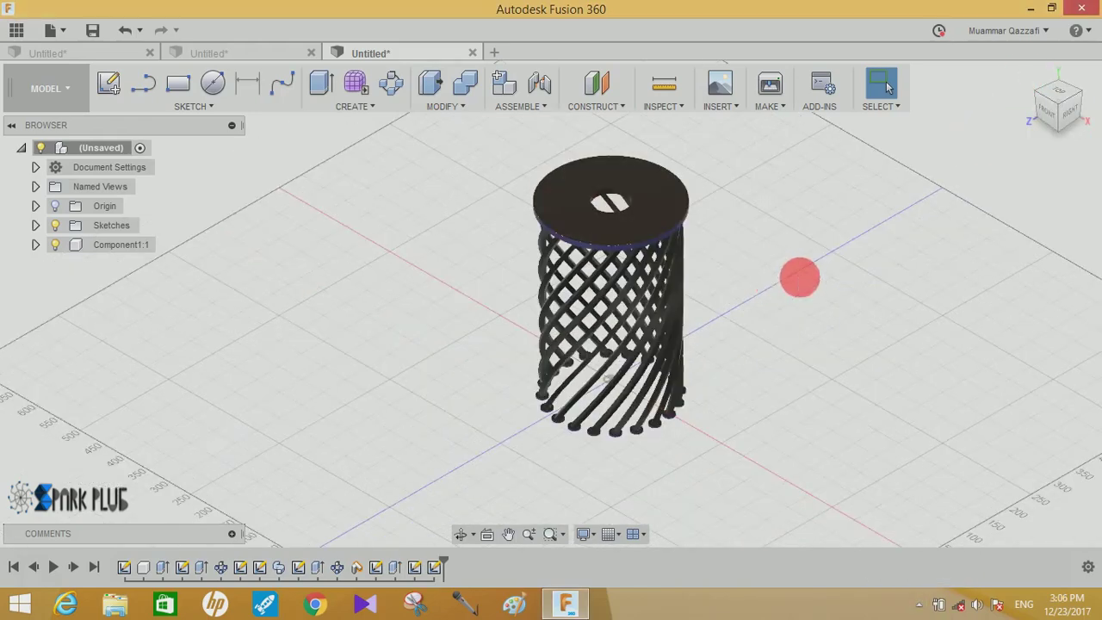
# Start a new sketch on the front origin plane.
pyautogui.click(108, 83)
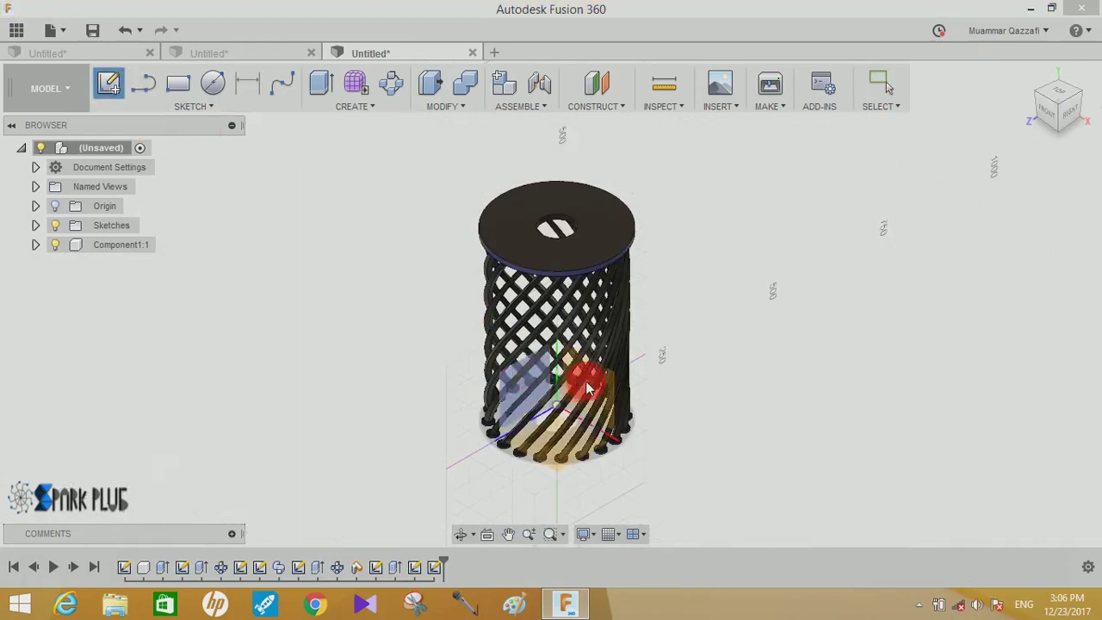
pyautogui.click(611, 380)
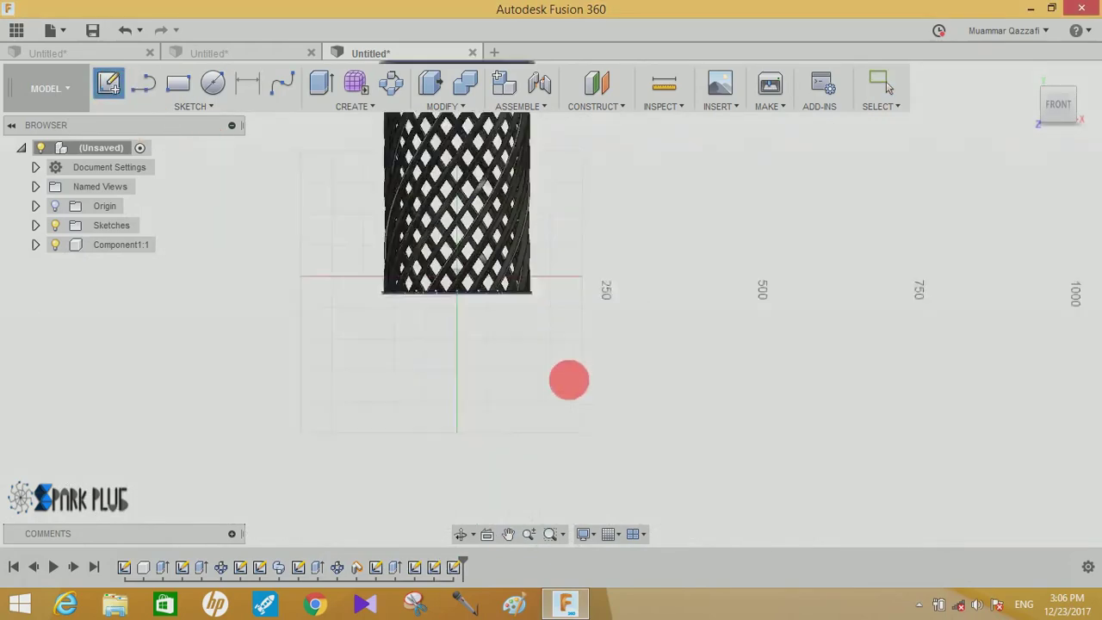
pyautogui.moveTo(484, 184); pyautogui.dragTo(486, 312, button='middle')
pyautogui.scroll(2, 486, 317)
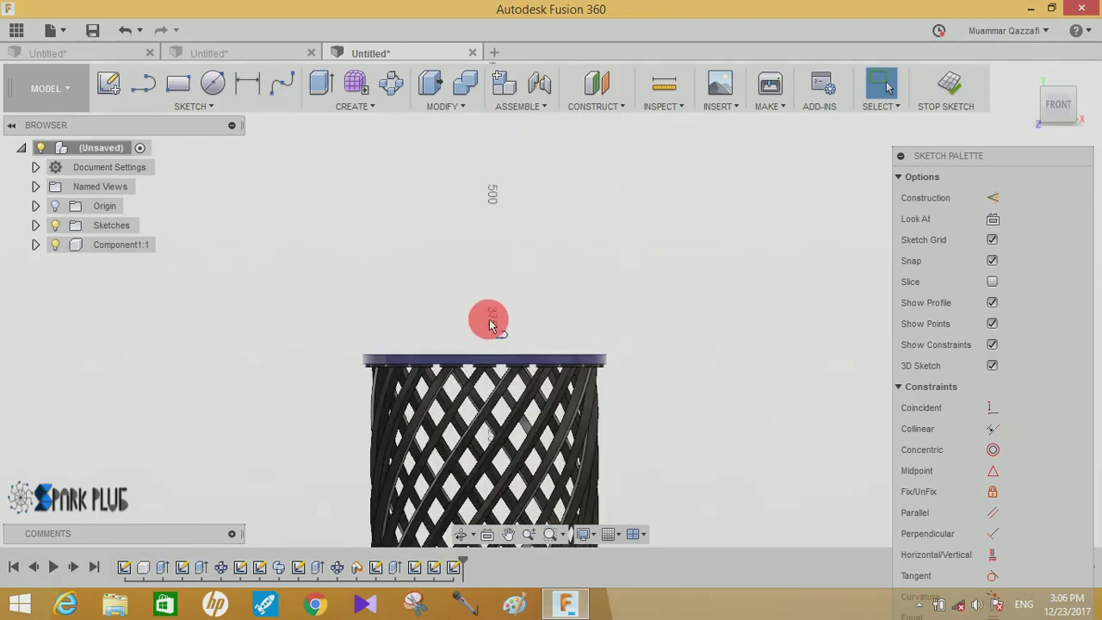
# Draw a vertical centre line and the bent cap profile rising from the lid's rim.
pyautogui.press('l')
pyautogui.click(485, 352)
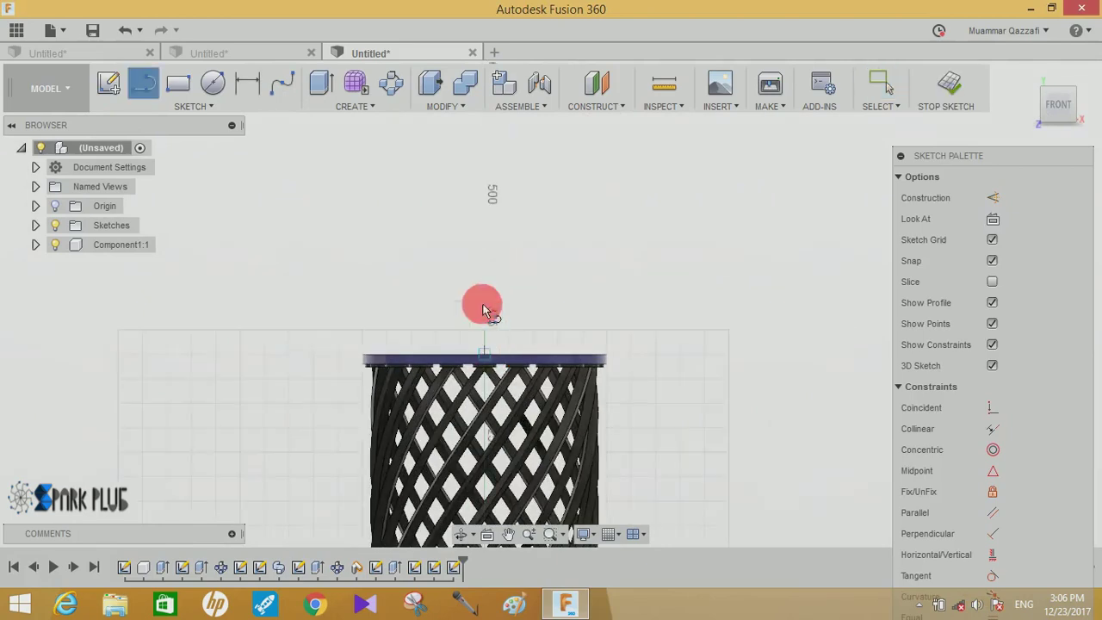
pyautogui.click(485, 207)
pyautogui.scroll(2, 592, 323)
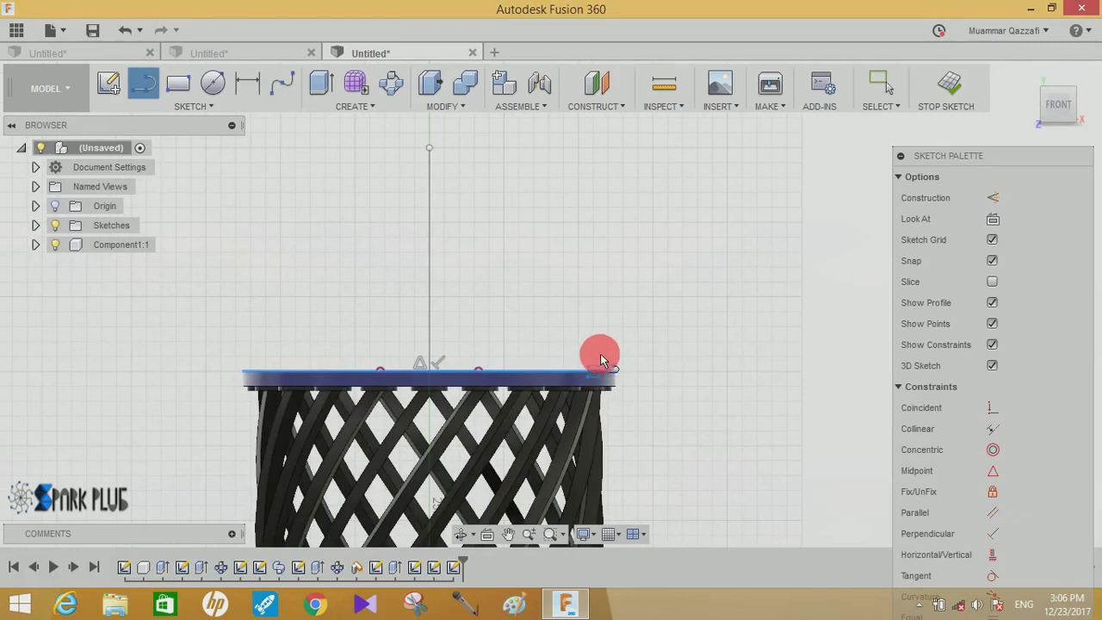
pyautogui.click(593, 370)
pyautogui.click(593, 341)
pyautogui.moveTo(593, 341)
pyautogui.mouseDown()
pyautogui.moveTo(517, 273)
pyautogui.moveTo(534, 295)
pyautogui.moveTo(480, 285)
pyautogui.moveTo(474, 369)
pyautogui.moveTo(479, 282)
pyautogui.mouseUp()
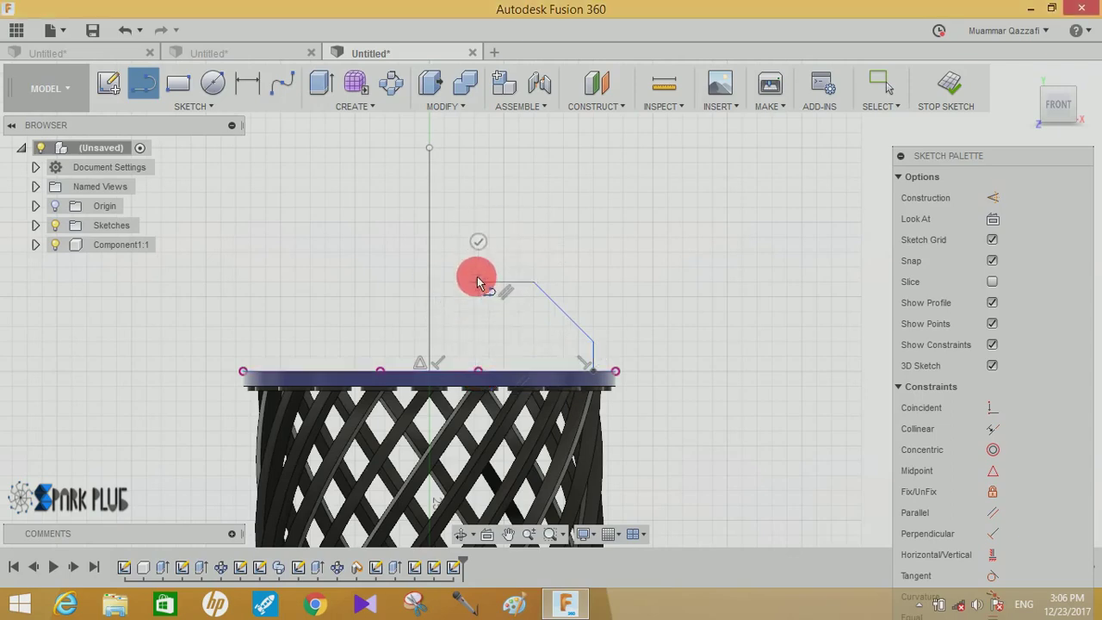
# Offset the cap profile chain 6.106 mm inward.
pyautogui.scroll(2, 608, 290)
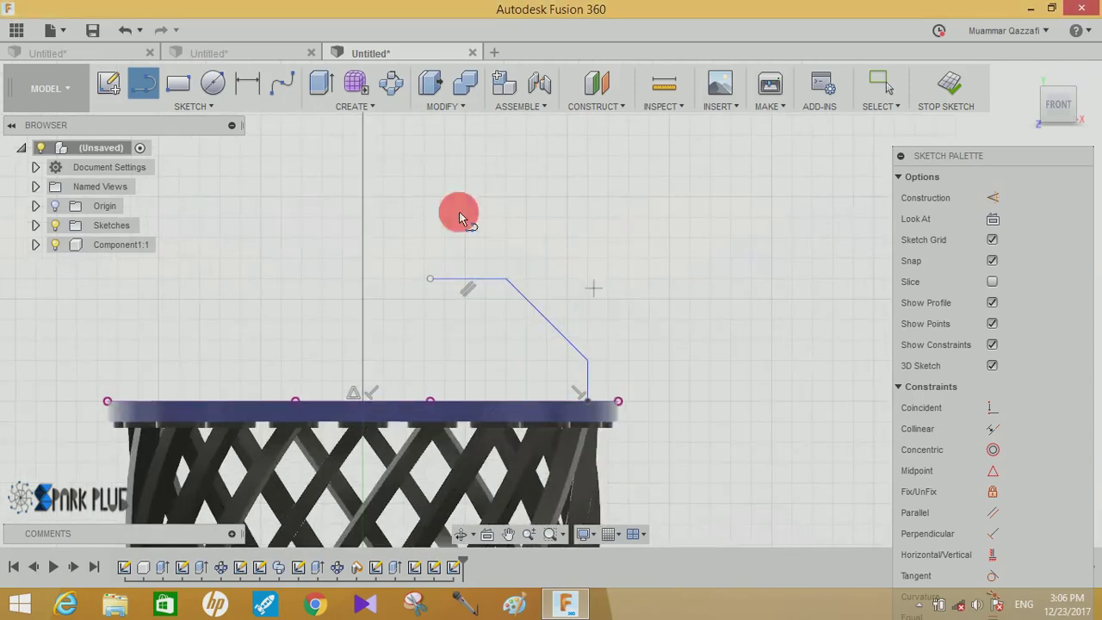
pyautogui.press('o')
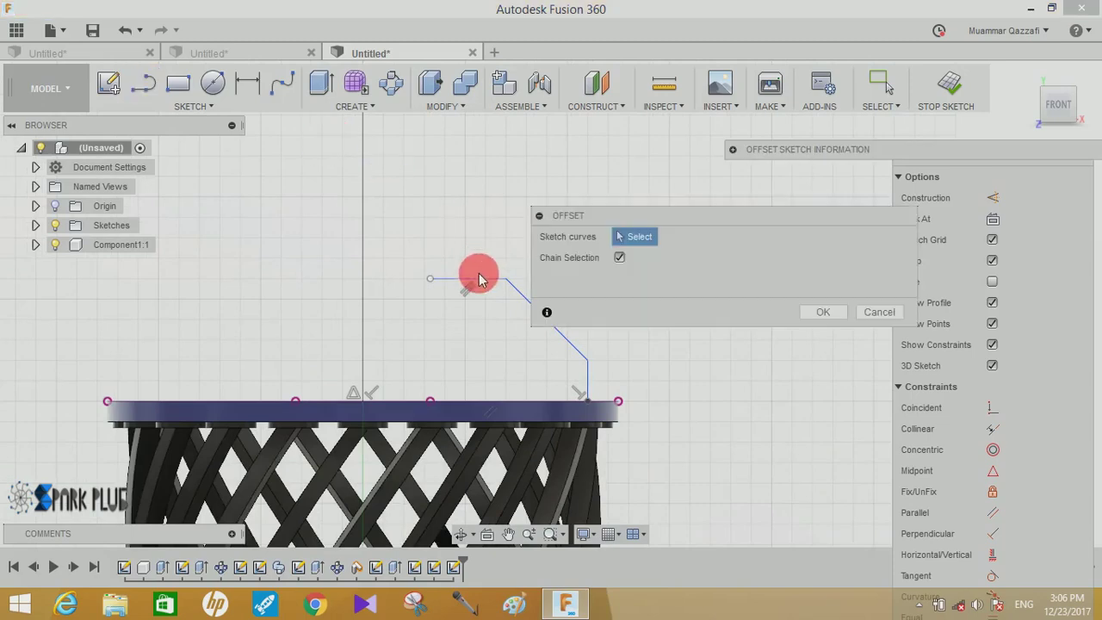
pyautogui.click(479, 281)
pyautogui.click(477, 280)
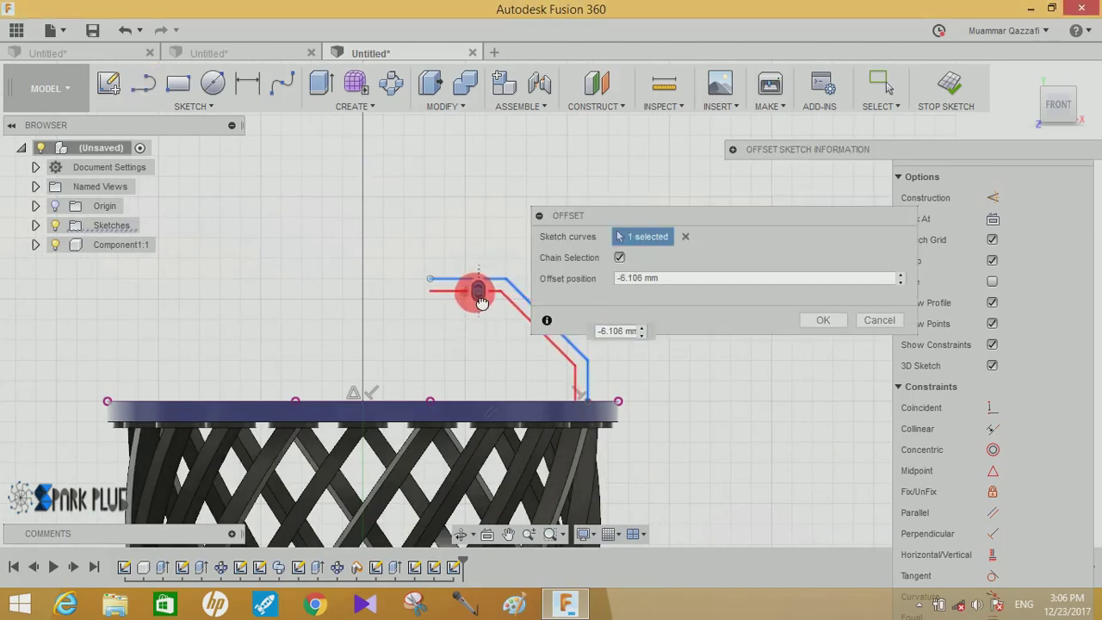
pyautogui.click(821, 320)
# Close the cap profile with a line, then revolve it 360° around the vertical line, joined.
pyautogui.click(145, 82)
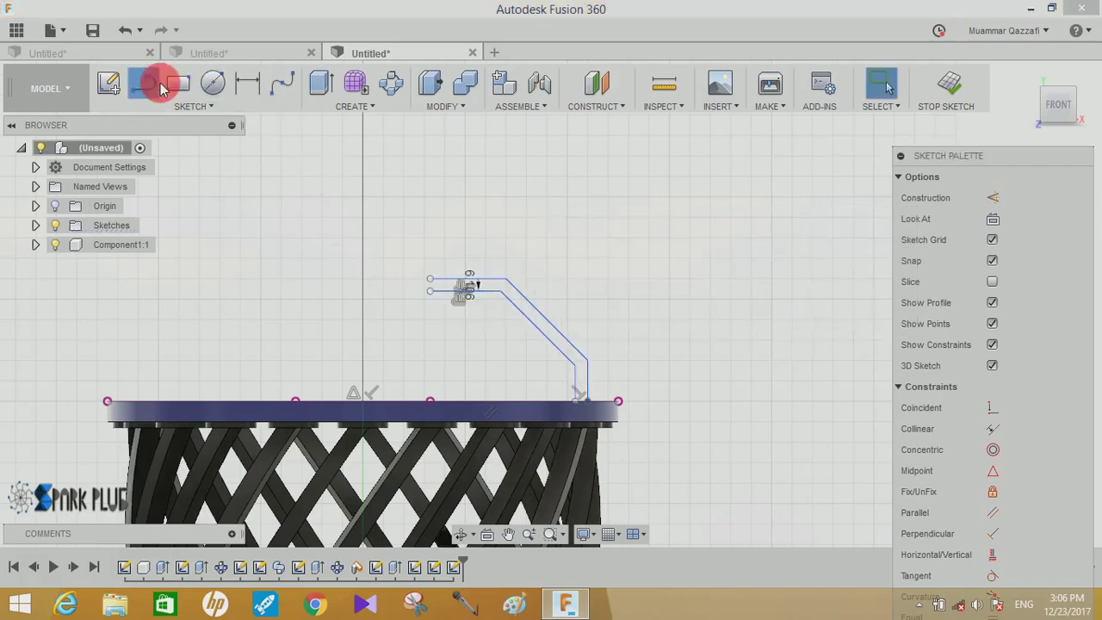
pyautogui.click(431, 290)
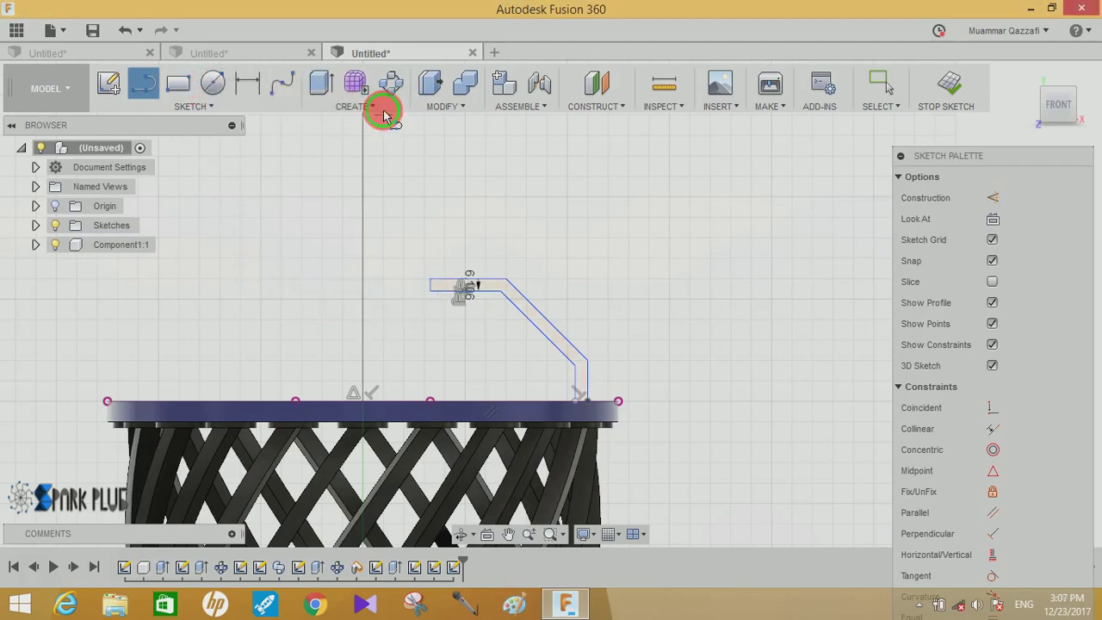
pyautogui.click(385, 115)
pyautogui.click(369, 141)
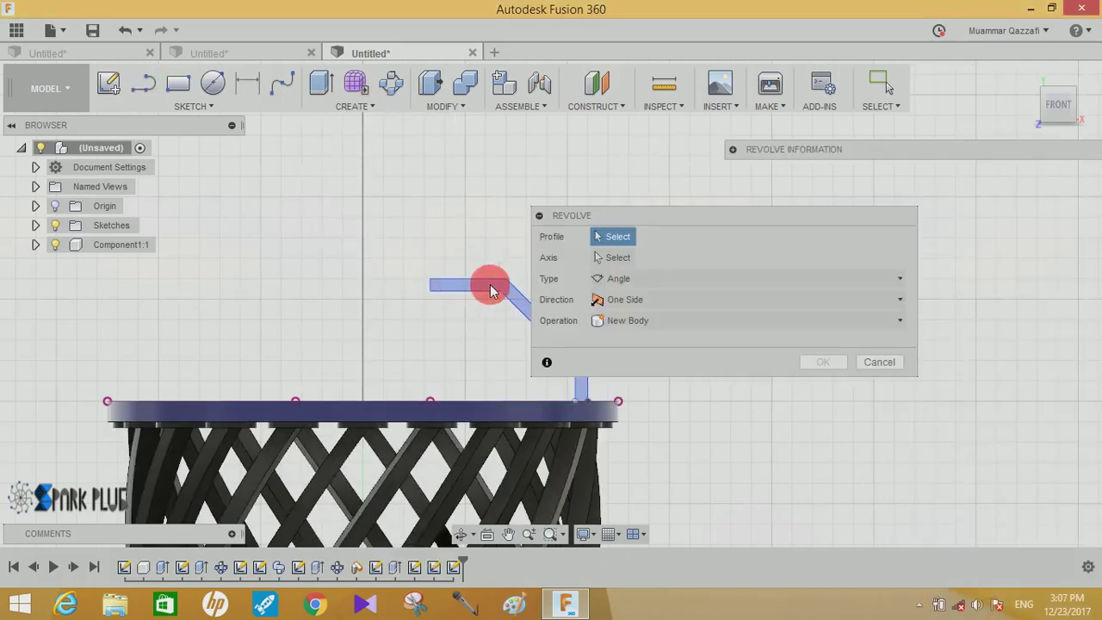
pyautogui.click(490, 290)
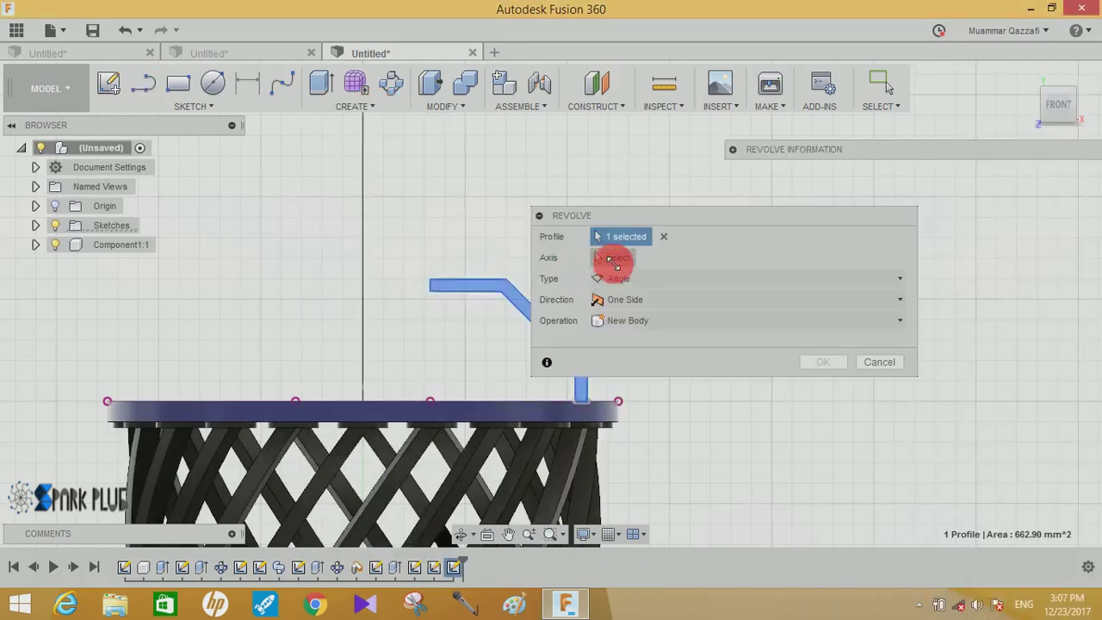
pyautogui.click(361, 289)
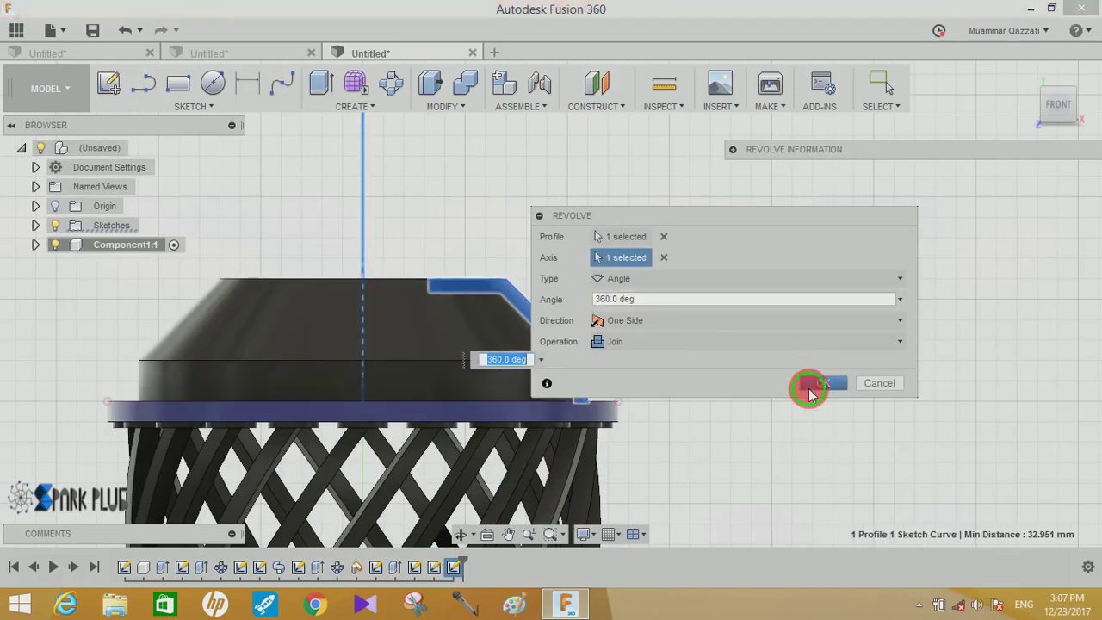
pyautogui.click(811, 382)
pyautogui.click(1057, 90)
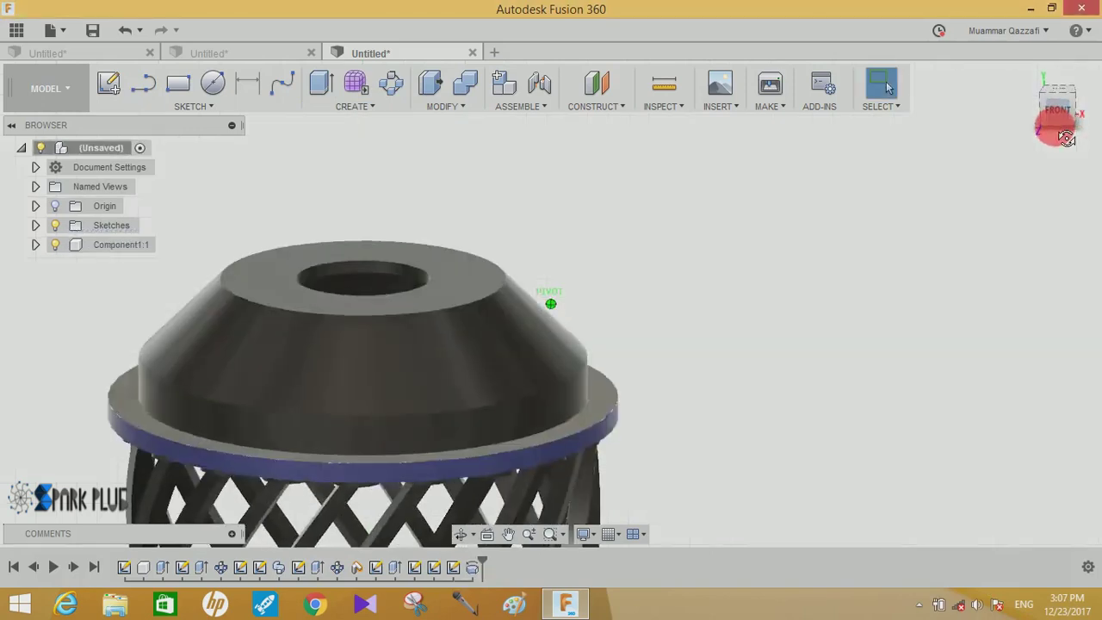
# Sketch an 80 mm circle centred on the origin on the cap's top face.
pyautogui.click(465, 269)
pyautogui.click(213, 82)
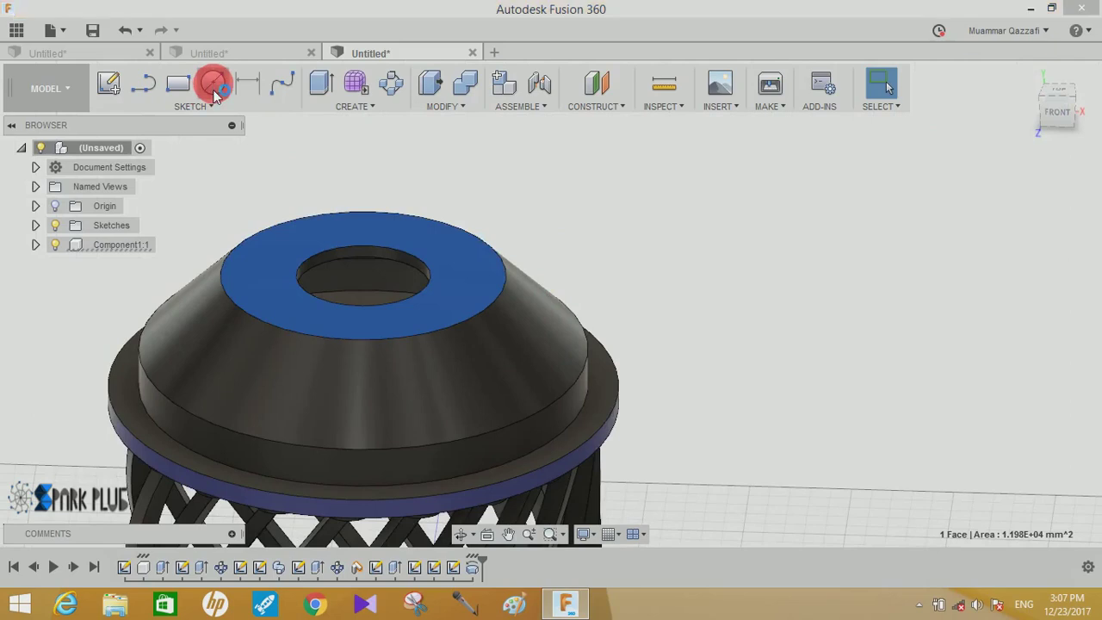
pyautogui.click(444, 318)
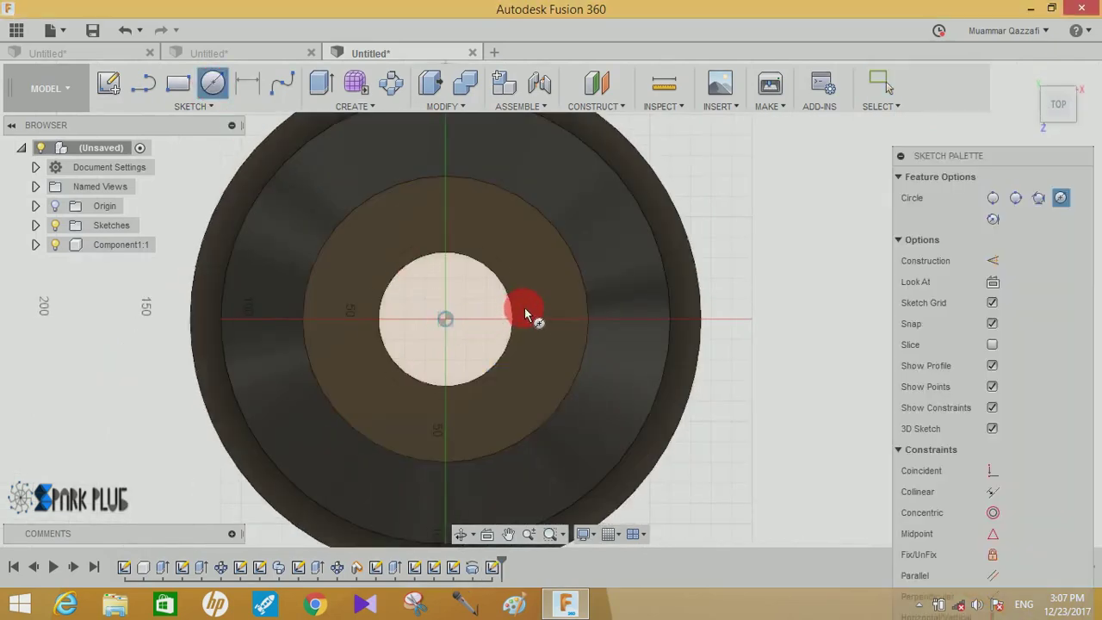
pyautogui.click(532, 325)
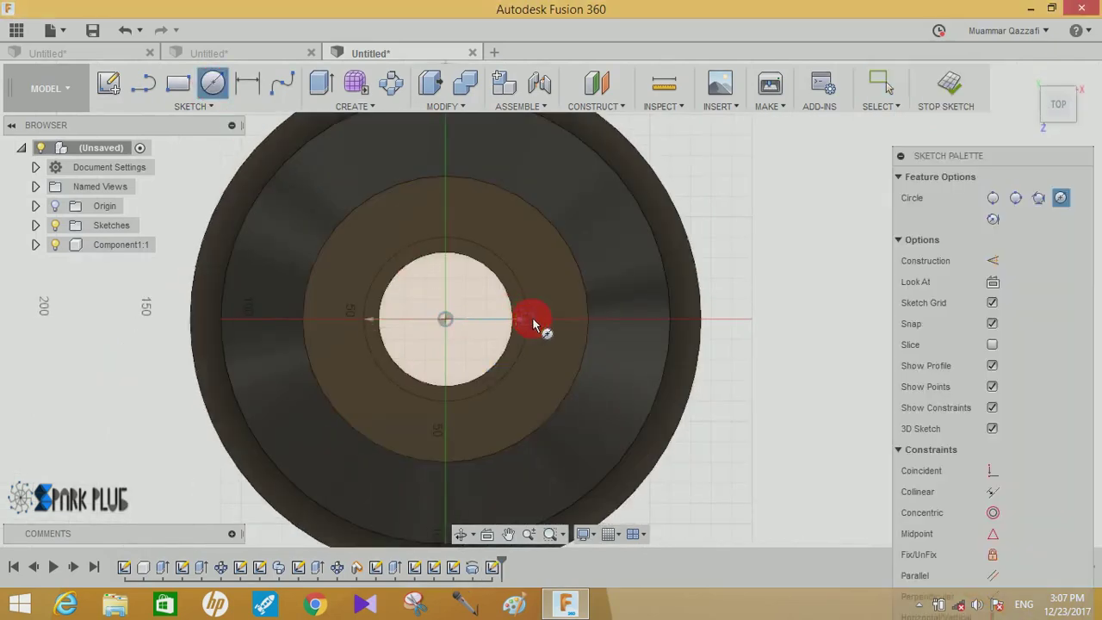
pyautogui.click(1035, 109)
pyautogui.moveTo(1070, 114)
pyautogui.mouseDown()
pyautogui.moveTo(1044, 30)
pyautogui.moveTo(1071, 112)
pyautogui.mouseUp()
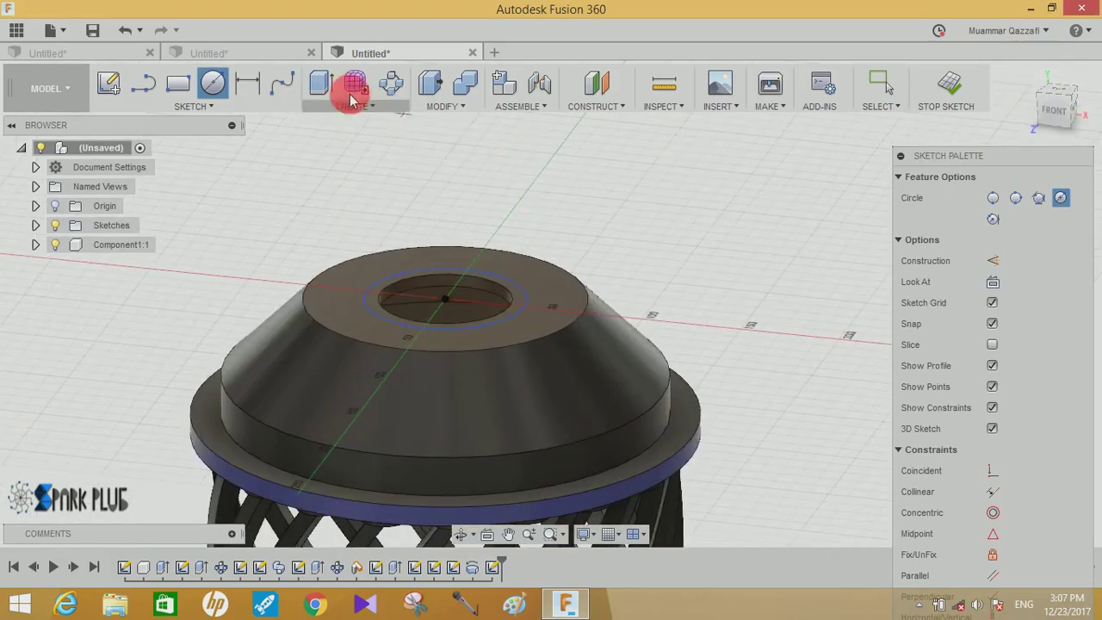
# Extrude the ring around the hole 20 mm upward, joined, to form the neck.
pyautogui.click(321, 83)
pyautogui.click(513, 289)
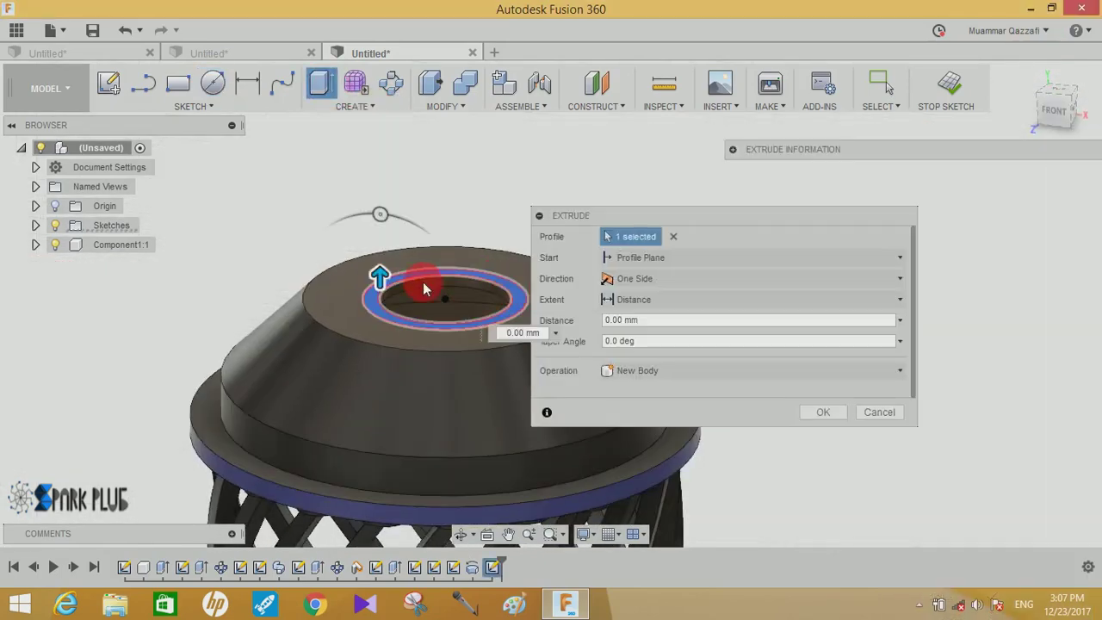
pyautogui.moveTo(387, 263); pyautogui.dragTo(387, 247)
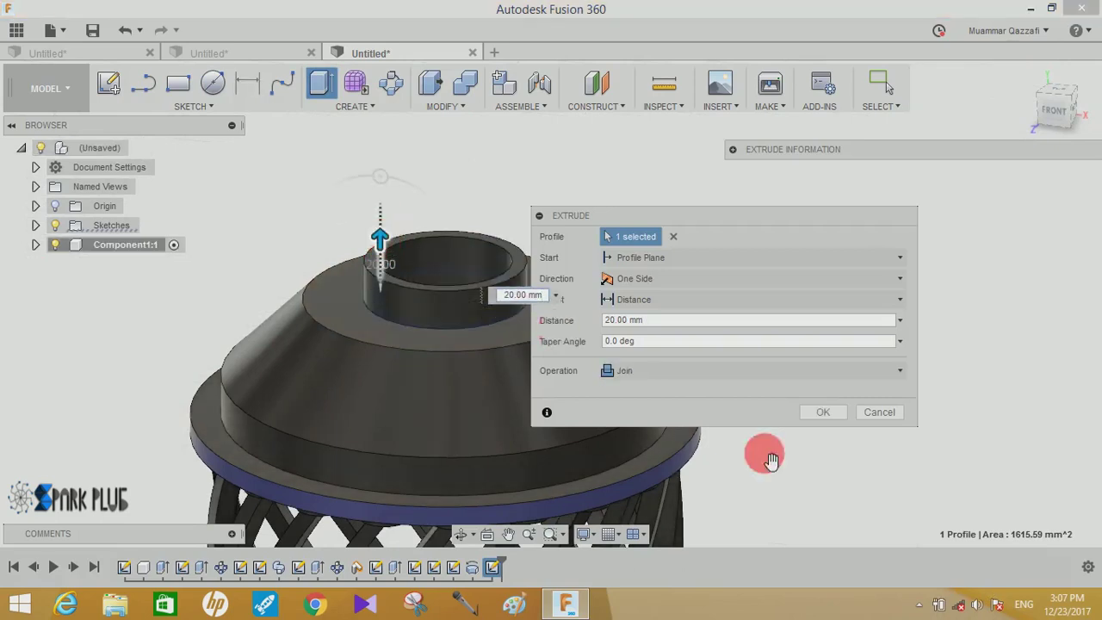
pyautogui.click(827, 413)
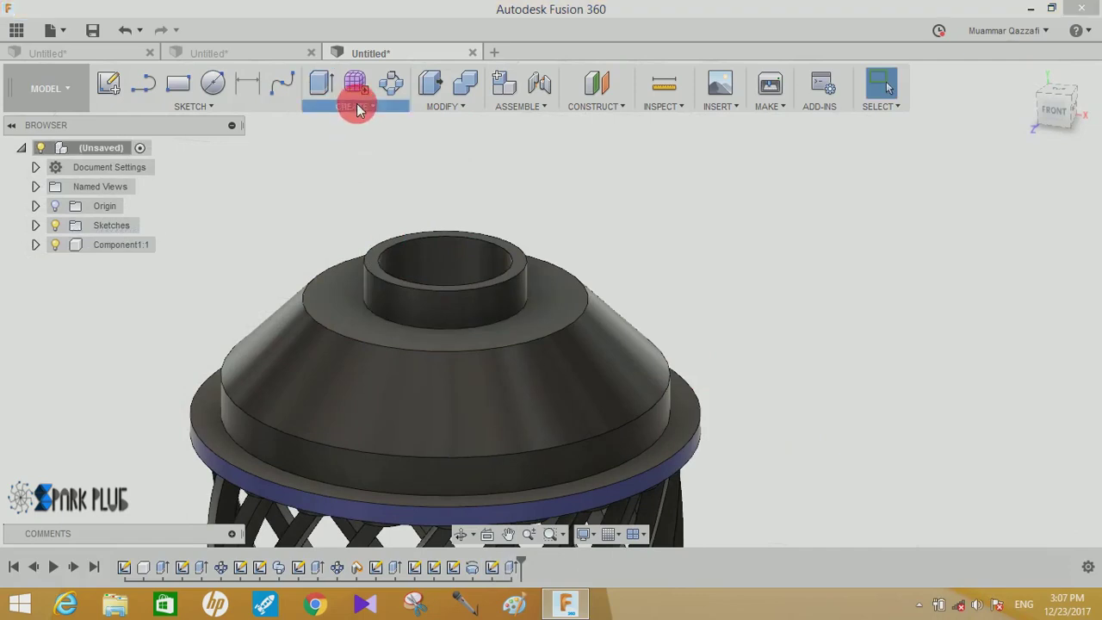
pyautogui.click(445, 106)
# Fillet the neck's inner and outer top edges with a 10 mm radius.
pyautogui.click(445, 144)
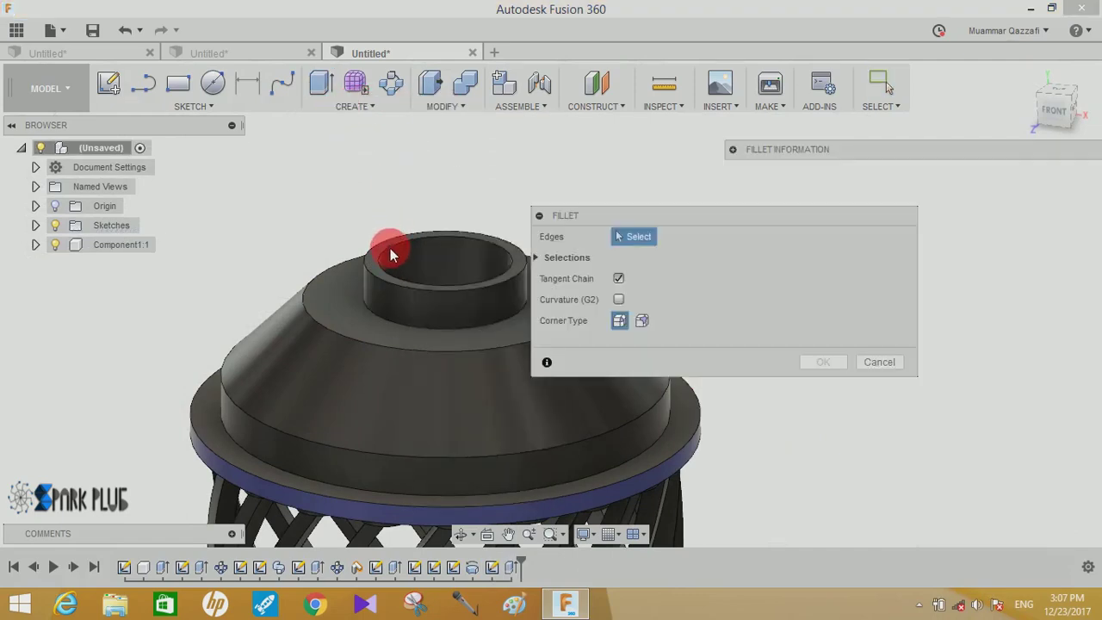
pyautogui.click(378, 247)
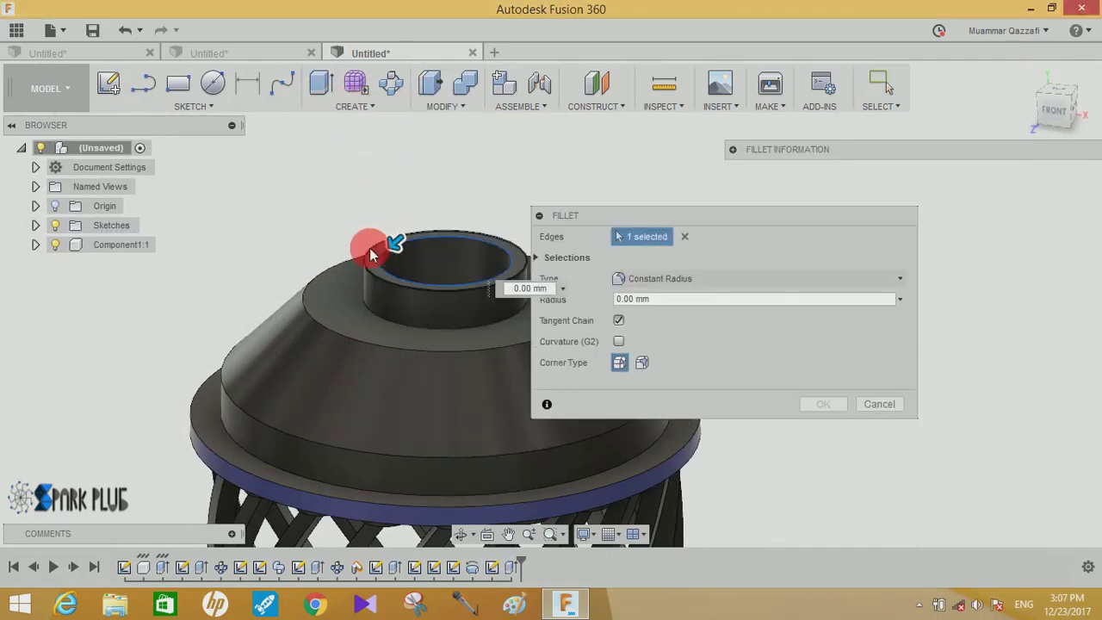
pyautogui.click(371, 254)
pyautogui.moveTo(367, 246); pyautogui.dragTo(377, 259)
pyautogui.click(814, 405)
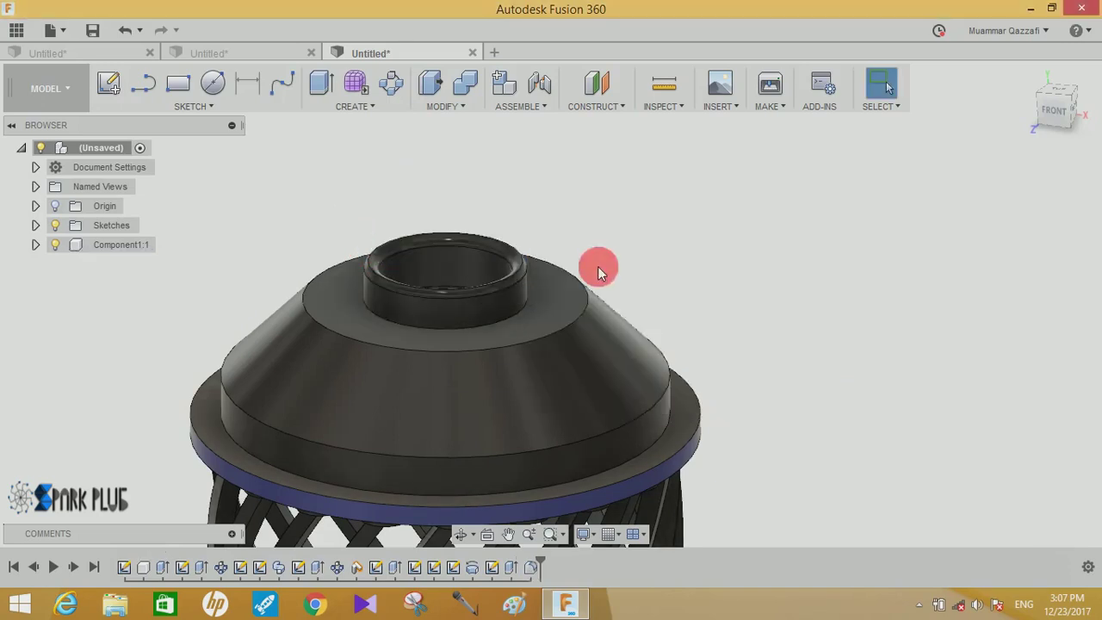
# Fillet the edge where the neck meets the cap.
pyautogui.click(436, 110)
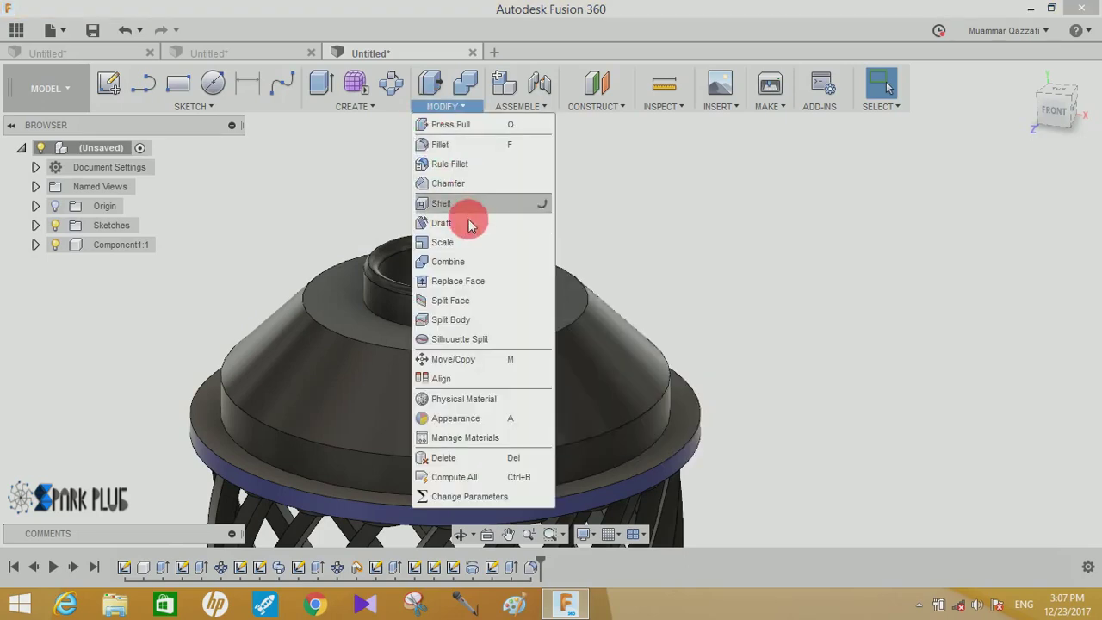
pyautogui.click(469, 145)
pyautogui.click(423, 327)
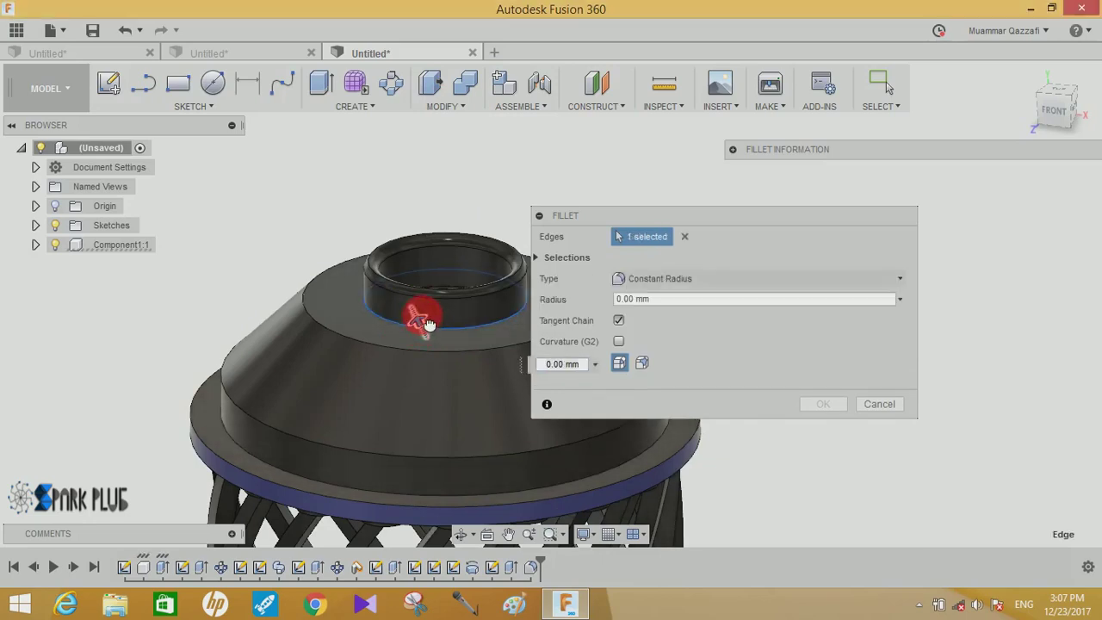
pyautogui.write('10')
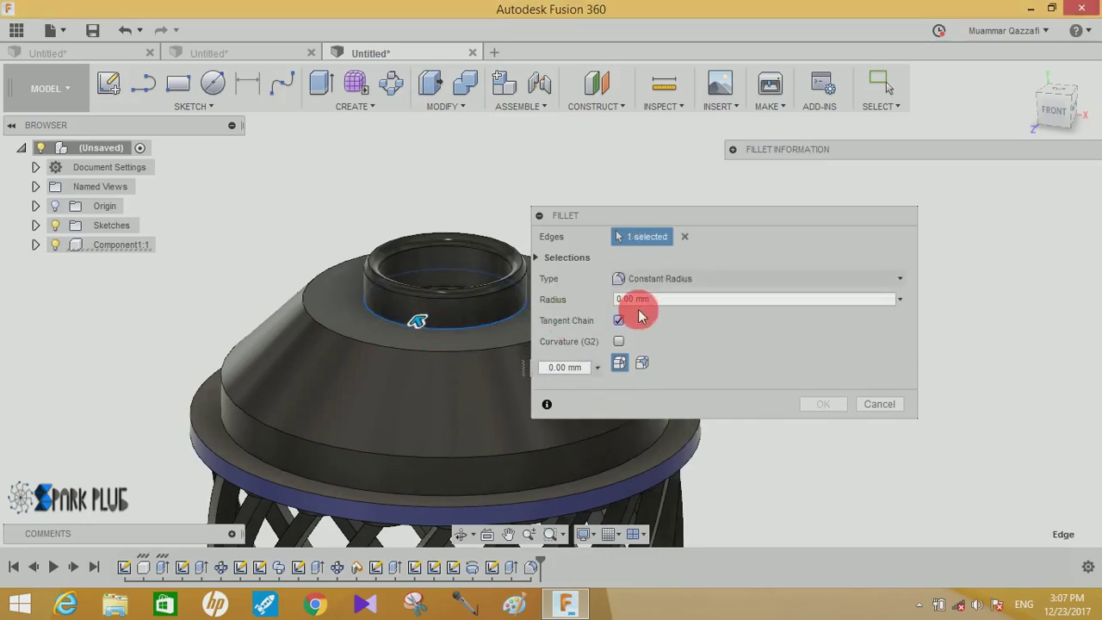
pyautogui.click(634, 302)
pyautogui.write('1')
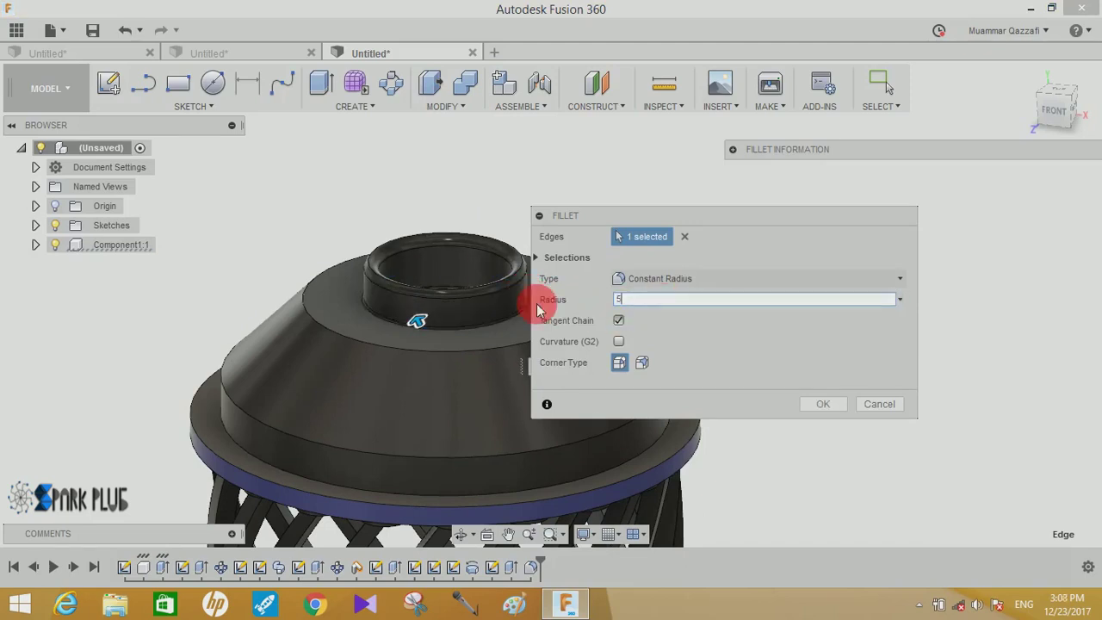
pyautogui.click(823, 404)
pyautogui.scroll(-3, 823, 399)
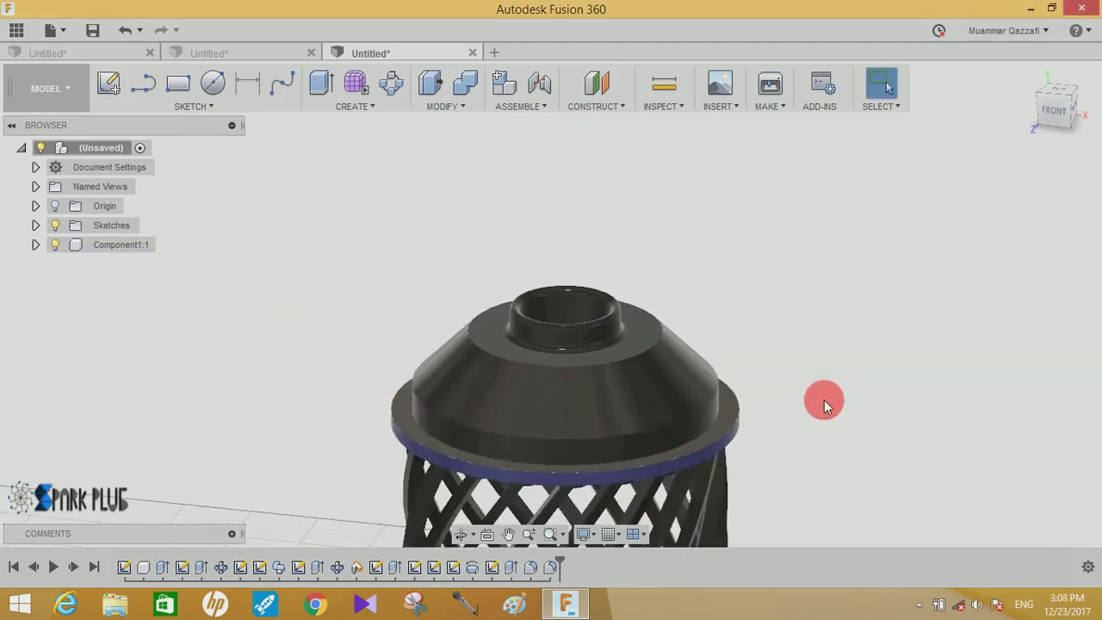
pyautogui.moveTo(844, 365)
pyautogui.keyDown('shift'); pyautogui.mouseDown(button='middle')
pyautogui.moveTo(696, 356)
pyautogui.moveTo(654, 388)
pyautogui.moveTo(696, 398)
pyautogui.moveTo(568, 393)
pyautogui.moveTo(750, 334)
pyautogui.moveTo(741, 333)
pyautogui.moveTo(571, 460)
pyautogui.mouseUp(button='middle'); pyautogui.keyUp('shift')
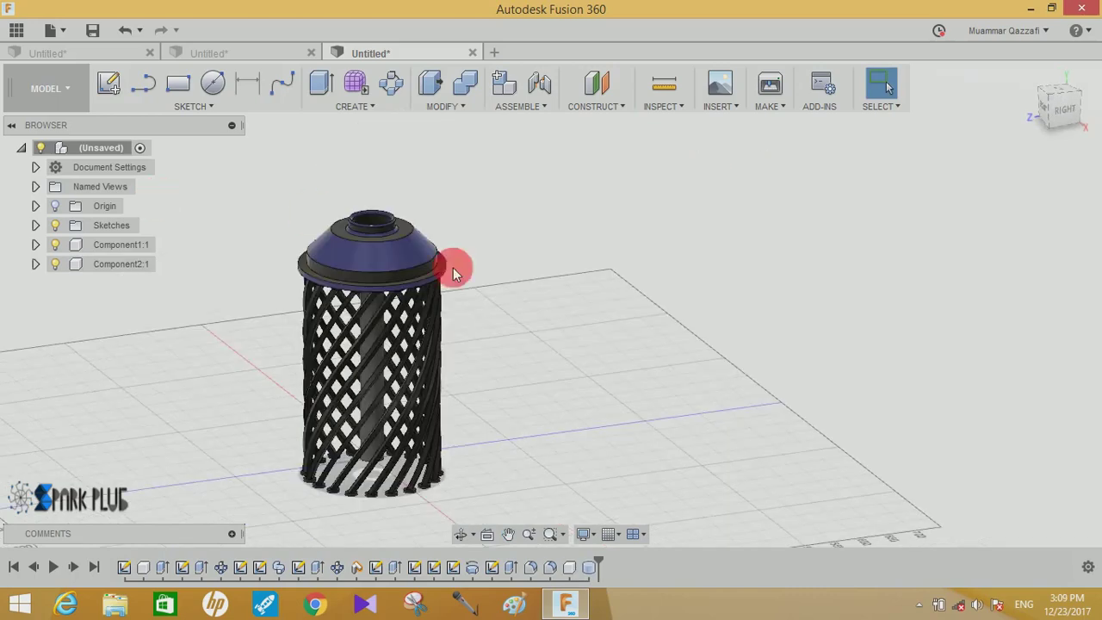
# Apply the white appearance from In This Design to the inner cylinder.
pyautogui.rightClick(644, 192)
pyautogui.click(624, 317)
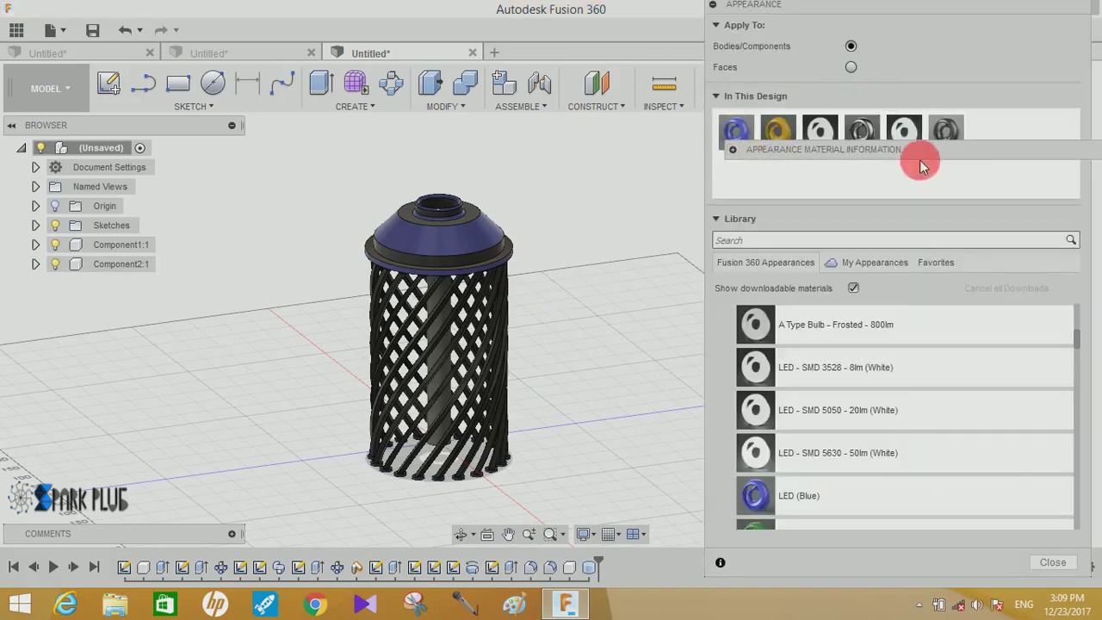
pyautogui.moveTo(904, 128)
pyautogui.mouseDown()
pyautogui.moveTo(495, 366)
pyautogui.moveTo(228, 273)
pyautogui.moveTo(278, 232)
pyautogui.mouseUp()
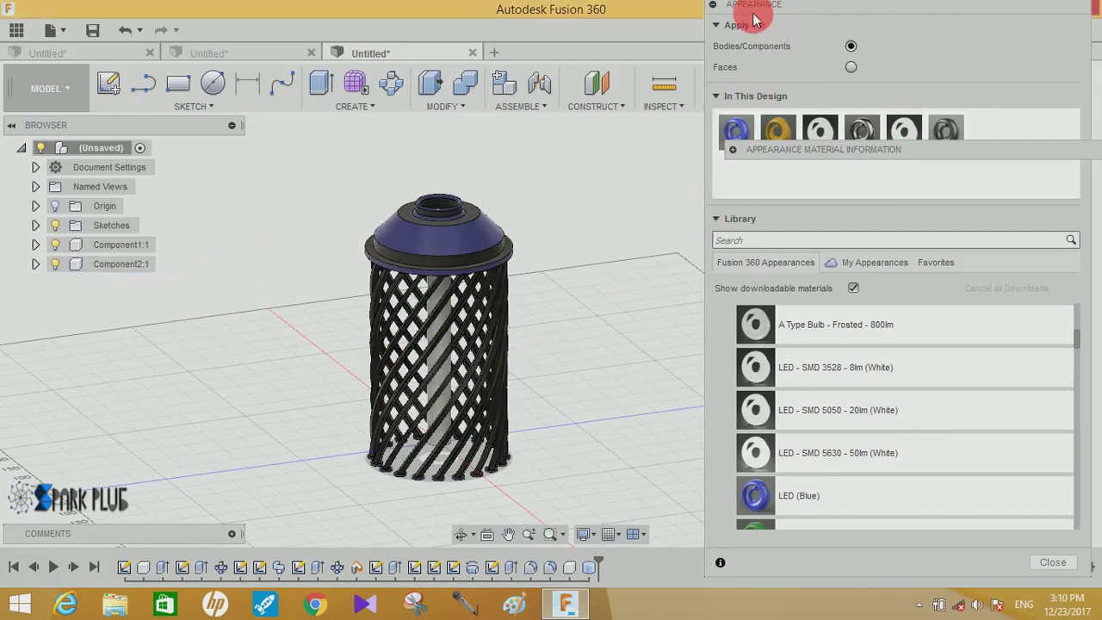
# Close the Appearance dialog and switch to the RENDER workspace.
pyautogui.click(1050, 562)
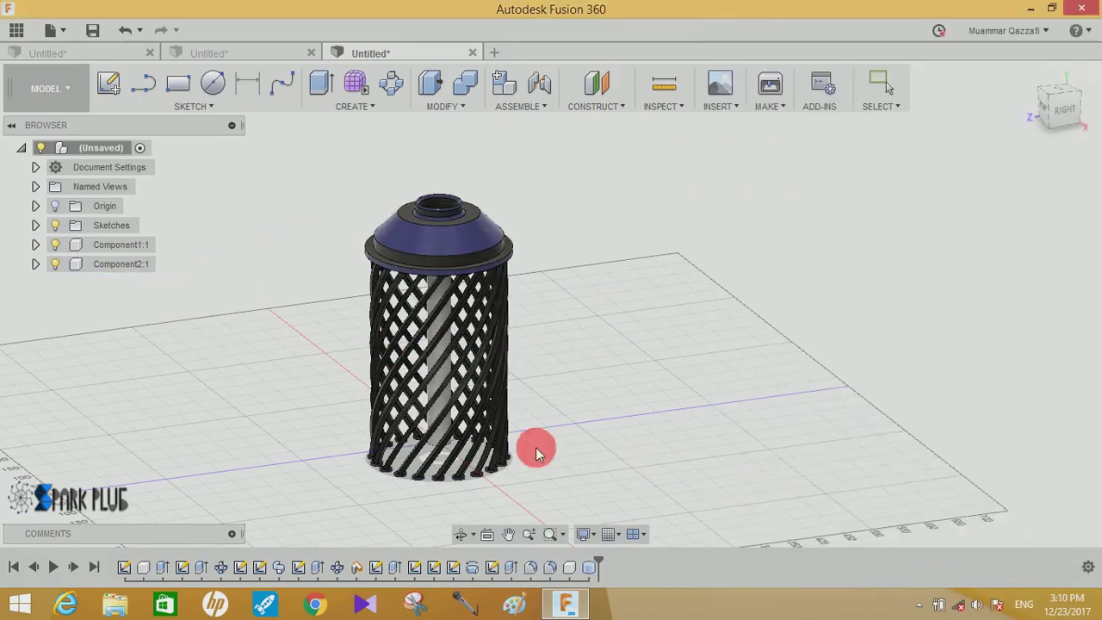
pyautogui.moveTo(614, 312)
pyautogui.keyDown('shift'); pyautogui.mouseDown(button='middle')
pyautogui.moveTo(322, 295)
pyautogui.moveTo(320, 305)
pyautogui.moveTo(405, 300)
pyautogui.moveTo(239, 244)
pyautogui.mouseUp(button='middle'); pyautogui.keyUp('shift')
pyautogui.click(49, 86)
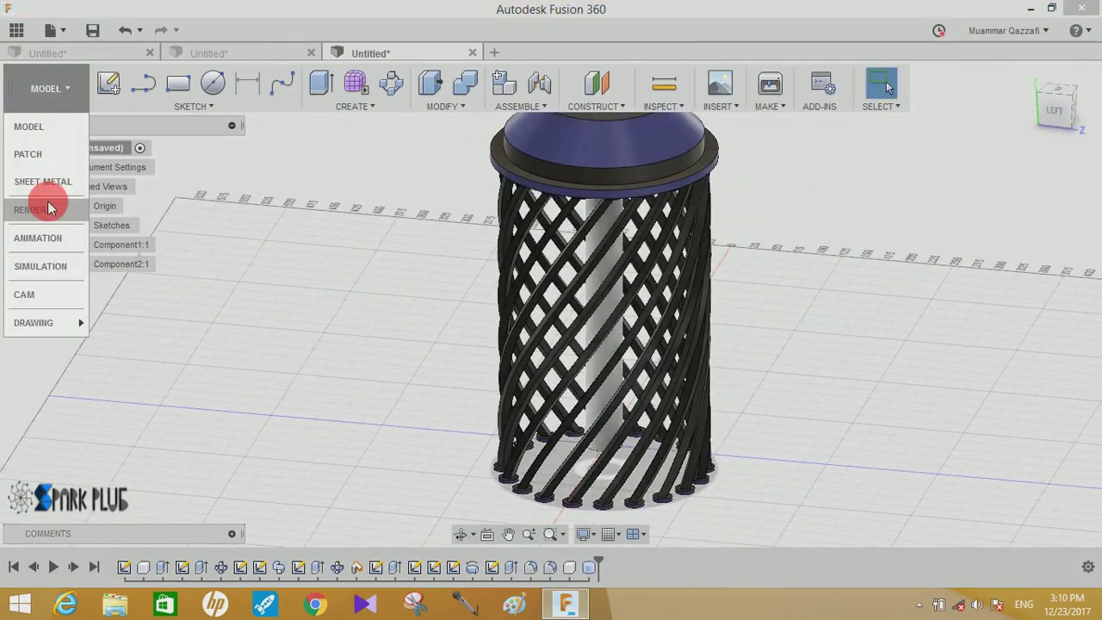
pyautogui.click(40, 205)
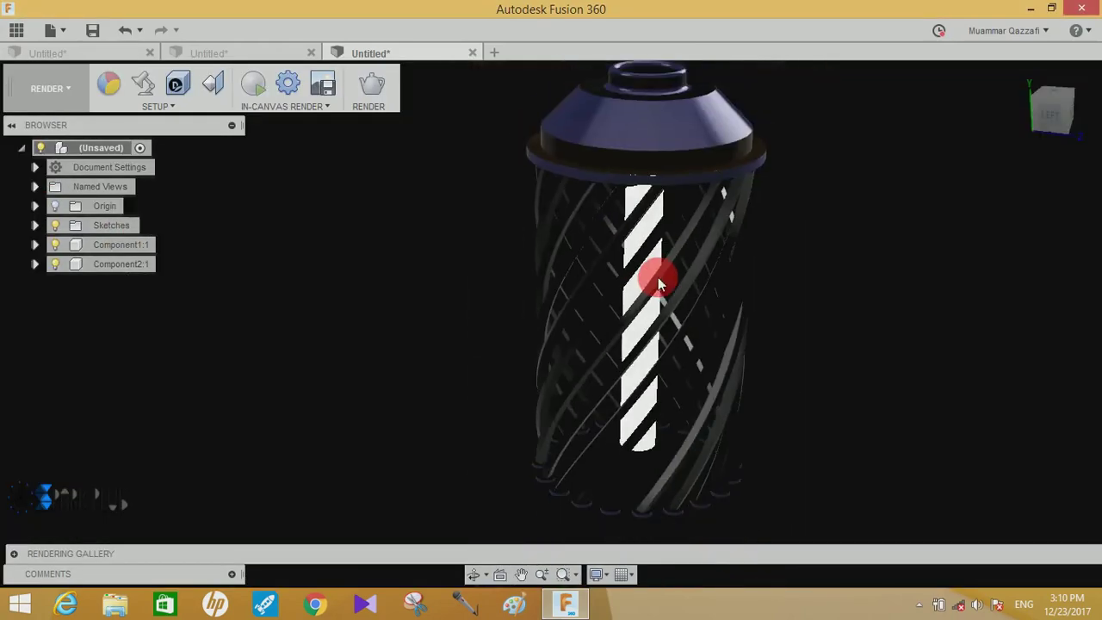
pyautogui.moveTo(679, 256)
pyautogui.keyDown('shift'); pyautogui.mouseDown(button='middle')
pyautogui.moveTo(558, 219)
pyautogui.moveTo(459, 253)
pyautogui.moveTo(366, 266)
pyautogui.moveTo(574, 273)
pyautogui.moveTo(657, 264)
pyautogui.moveTo(683, 278)
pyautogui.moveTo(585, 255)
pyautogui.mouseUp(button='middle'); pyautogui.keyUp('shift')
# Launch the in-canvas render of the lamp from the Render toolbar.
pyautogui.click(253, 84)
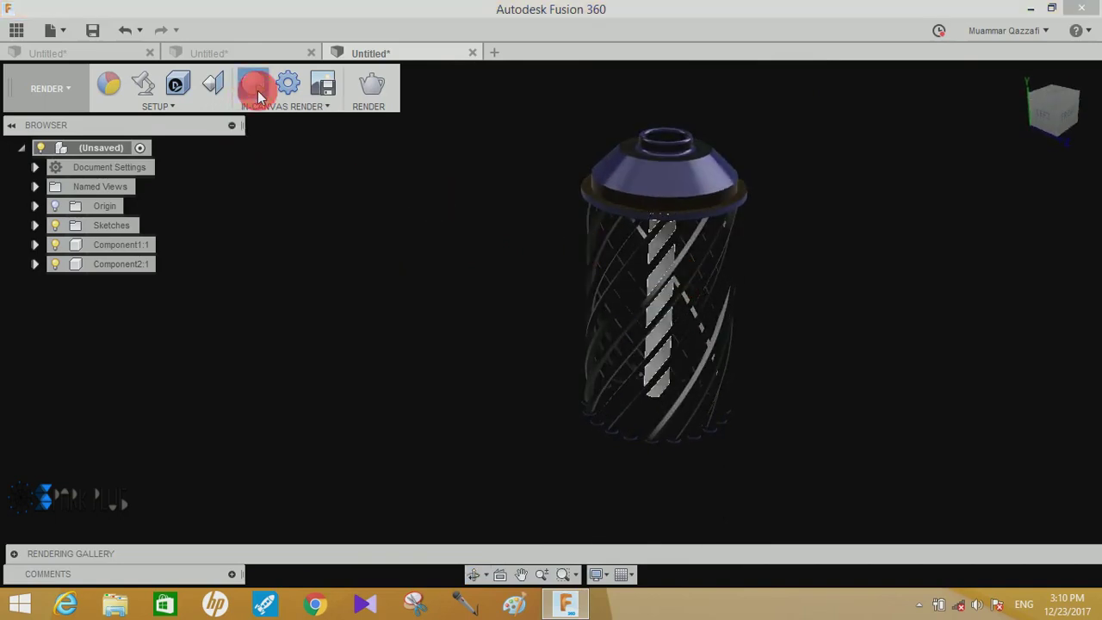